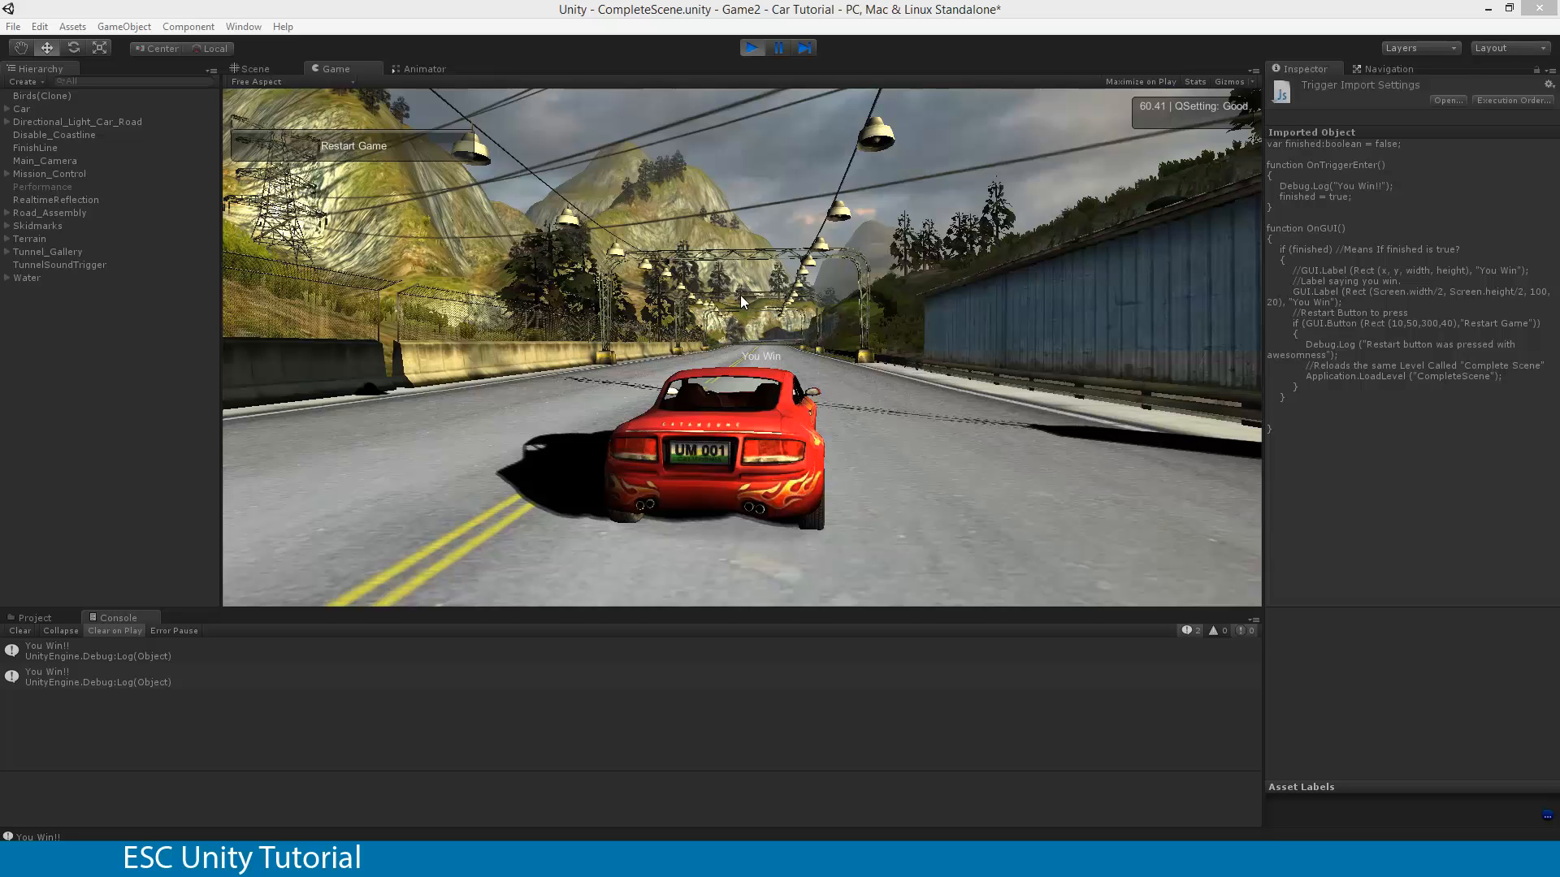
Step: Stop the running game in Unity, and in Photoshop hide the character formatting settings
click(751, 49)
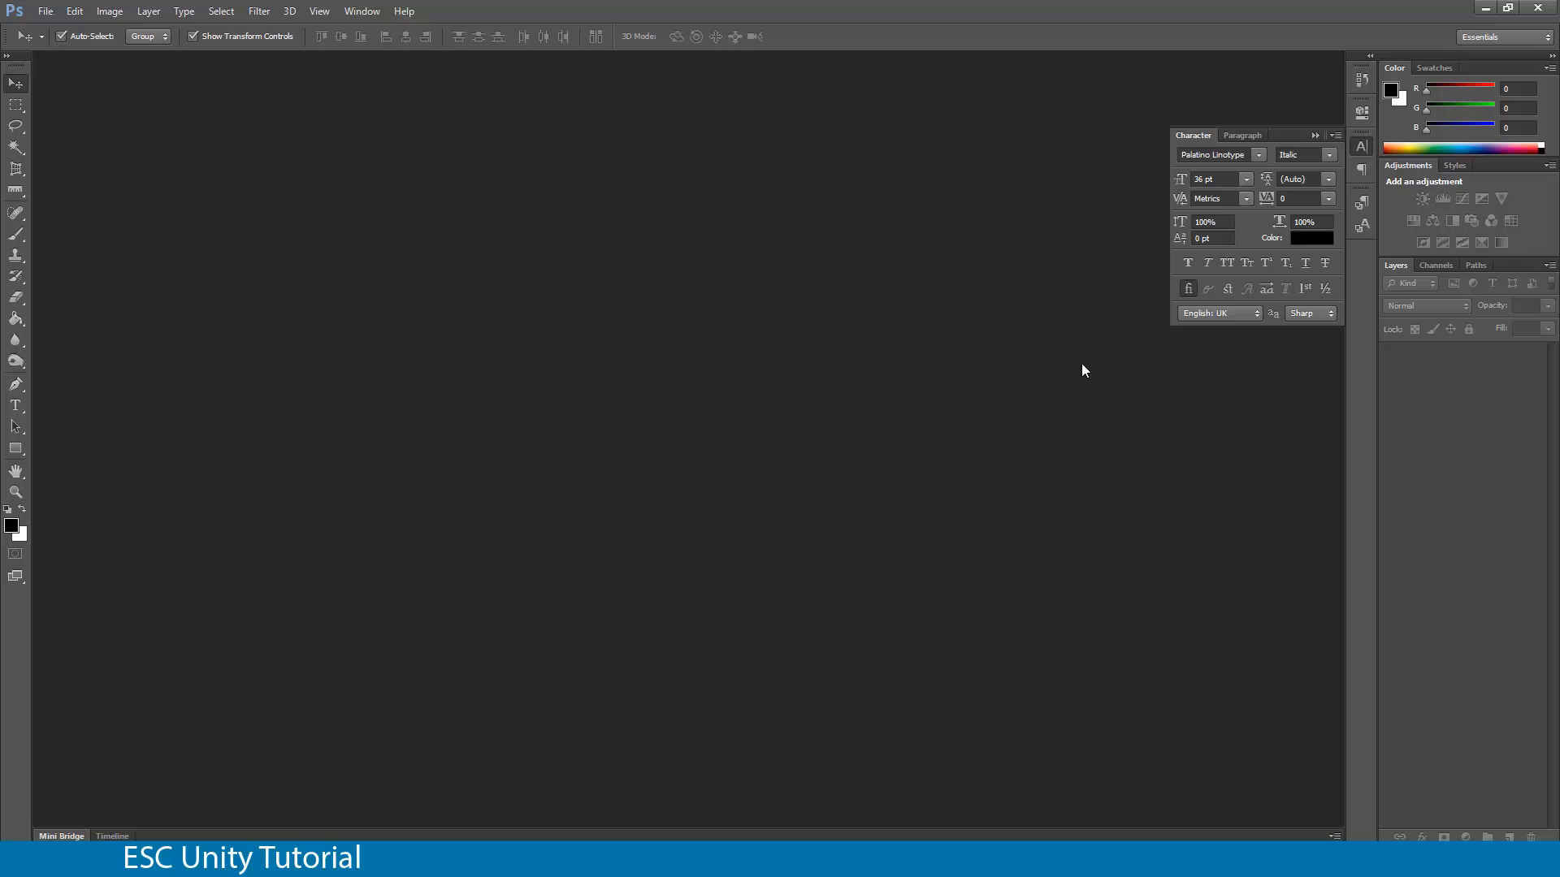
click(1361, 146)
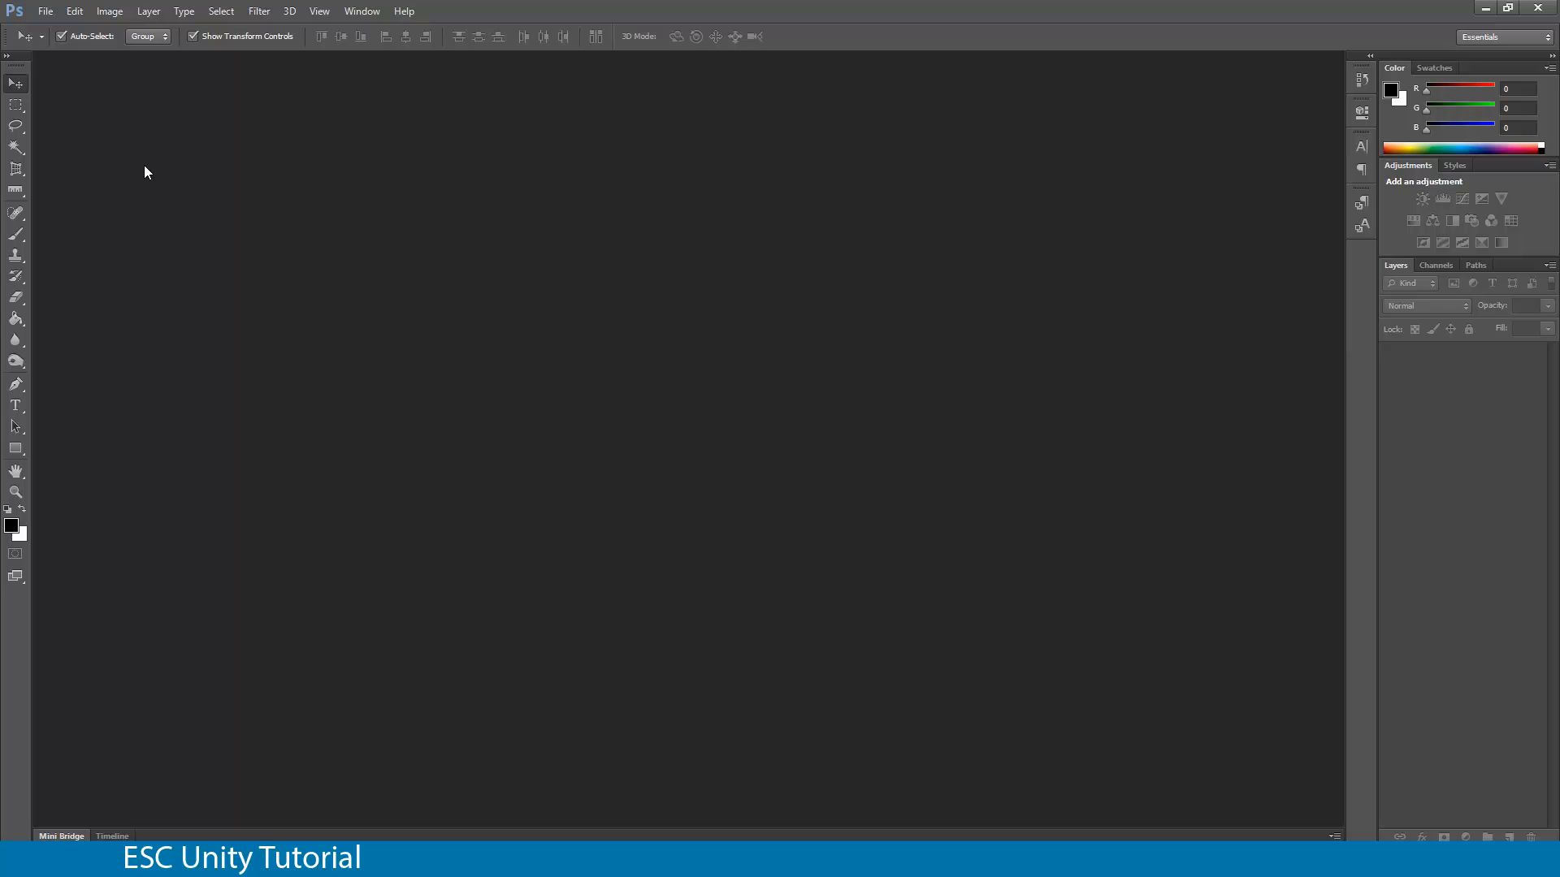
click(45, 12)
click(56, 42)
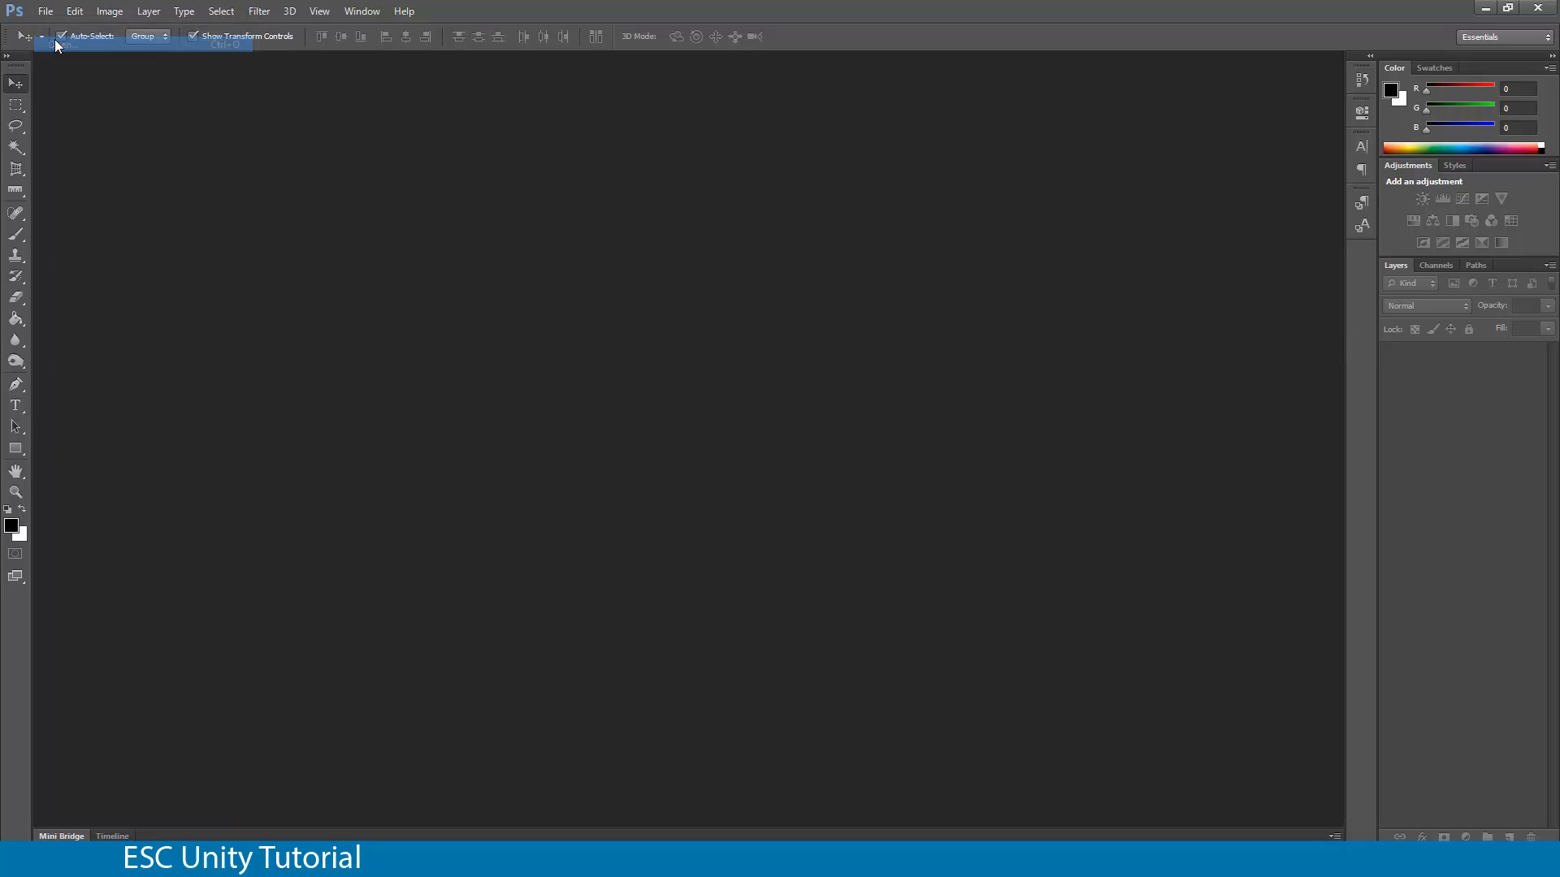
click(954, 569)
Step: Create a new RGB document named Youwinbanner, 512 by 256 pixels at 72 pixels/inch with a white background
click(44, 11)
click(63, 28)
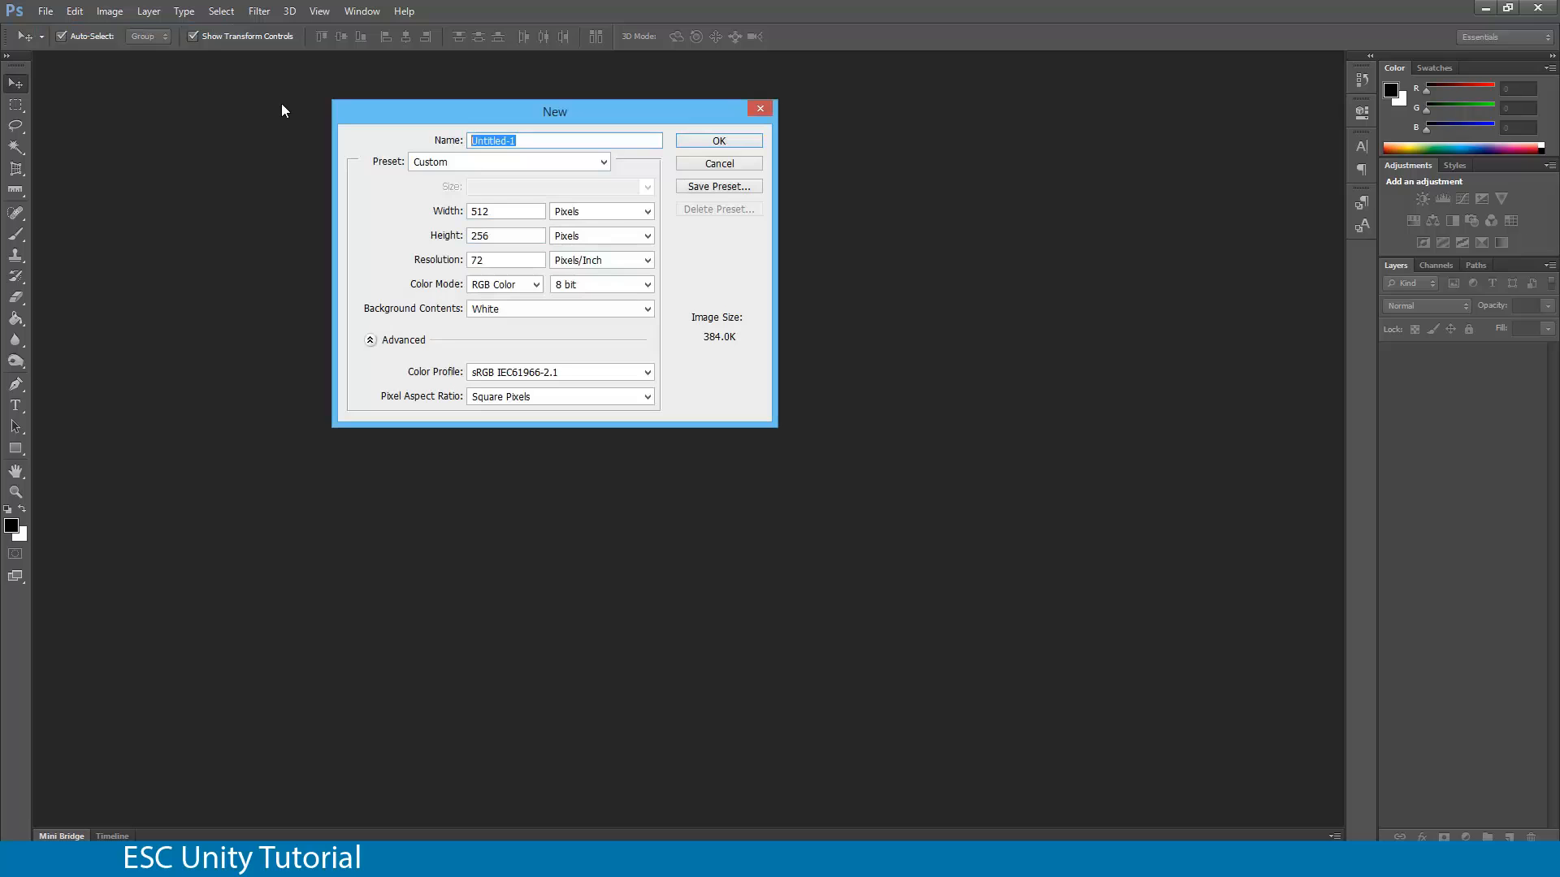
key(BackSpace)
text(Youwinbanner)
click(540, 236)
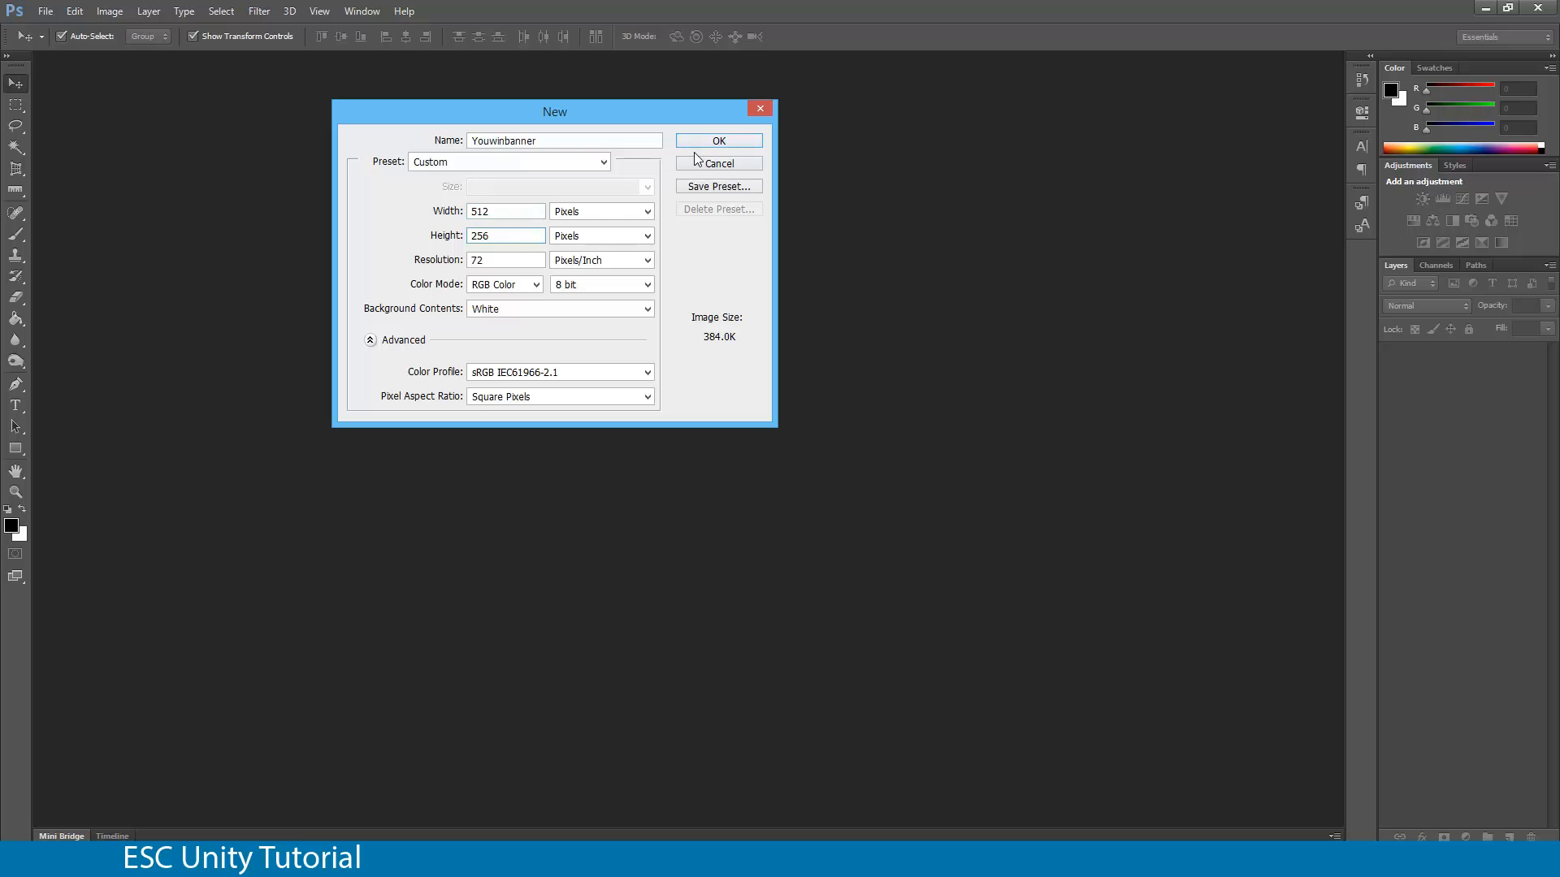
click(717, 142)
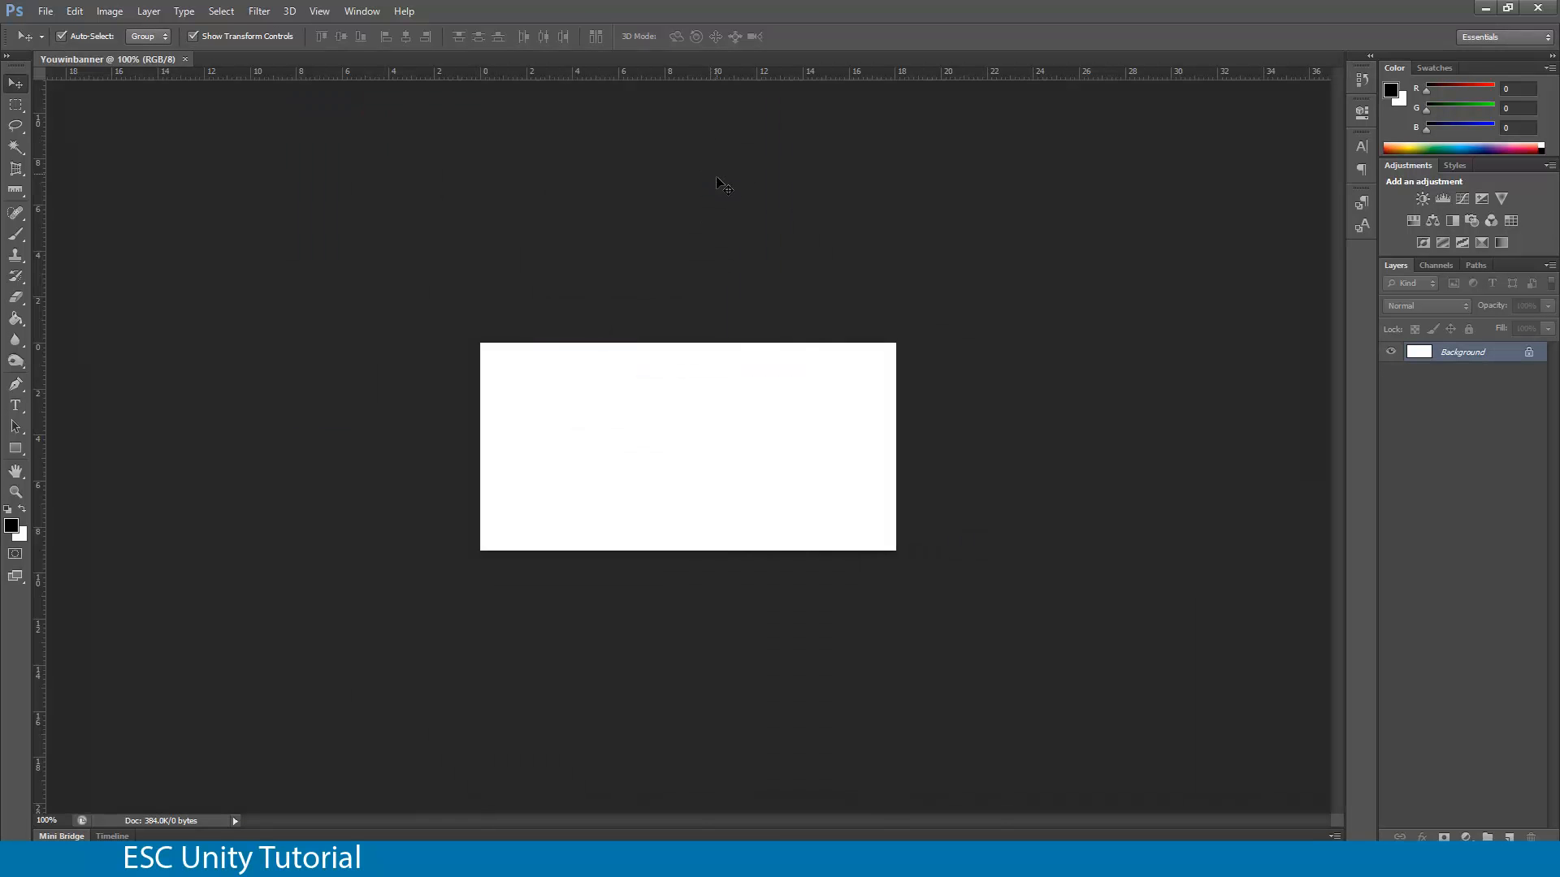
Step: Draw a paragraph text box covering most of the white canvas and enter the text "YOU Win"
key(ctrl+space)
drag(437, 412, 501, 421)
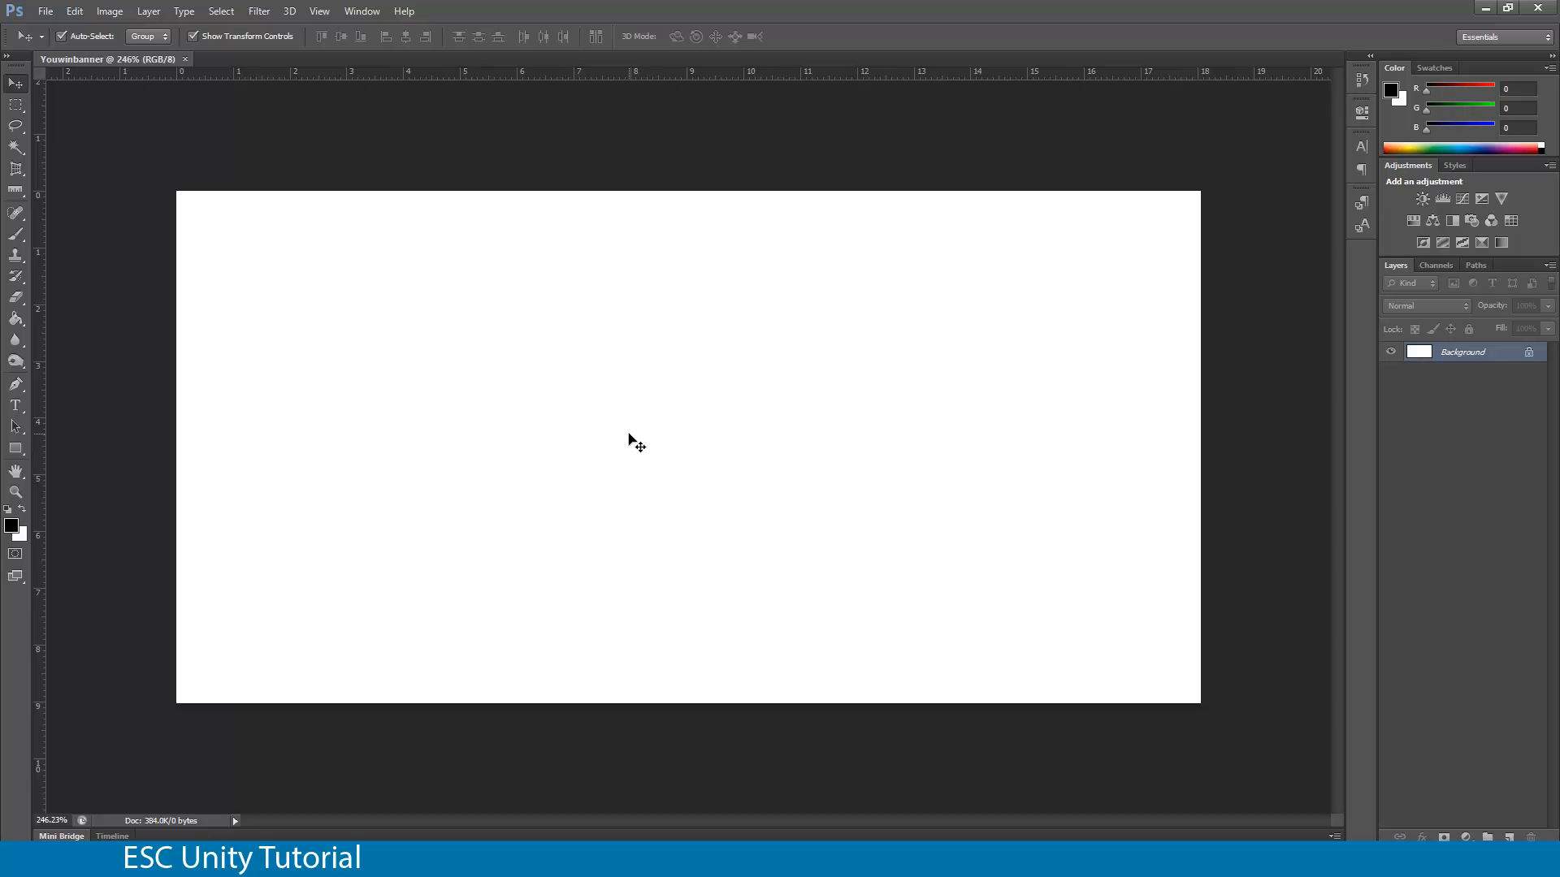
drag(104, 397, 58, 431)
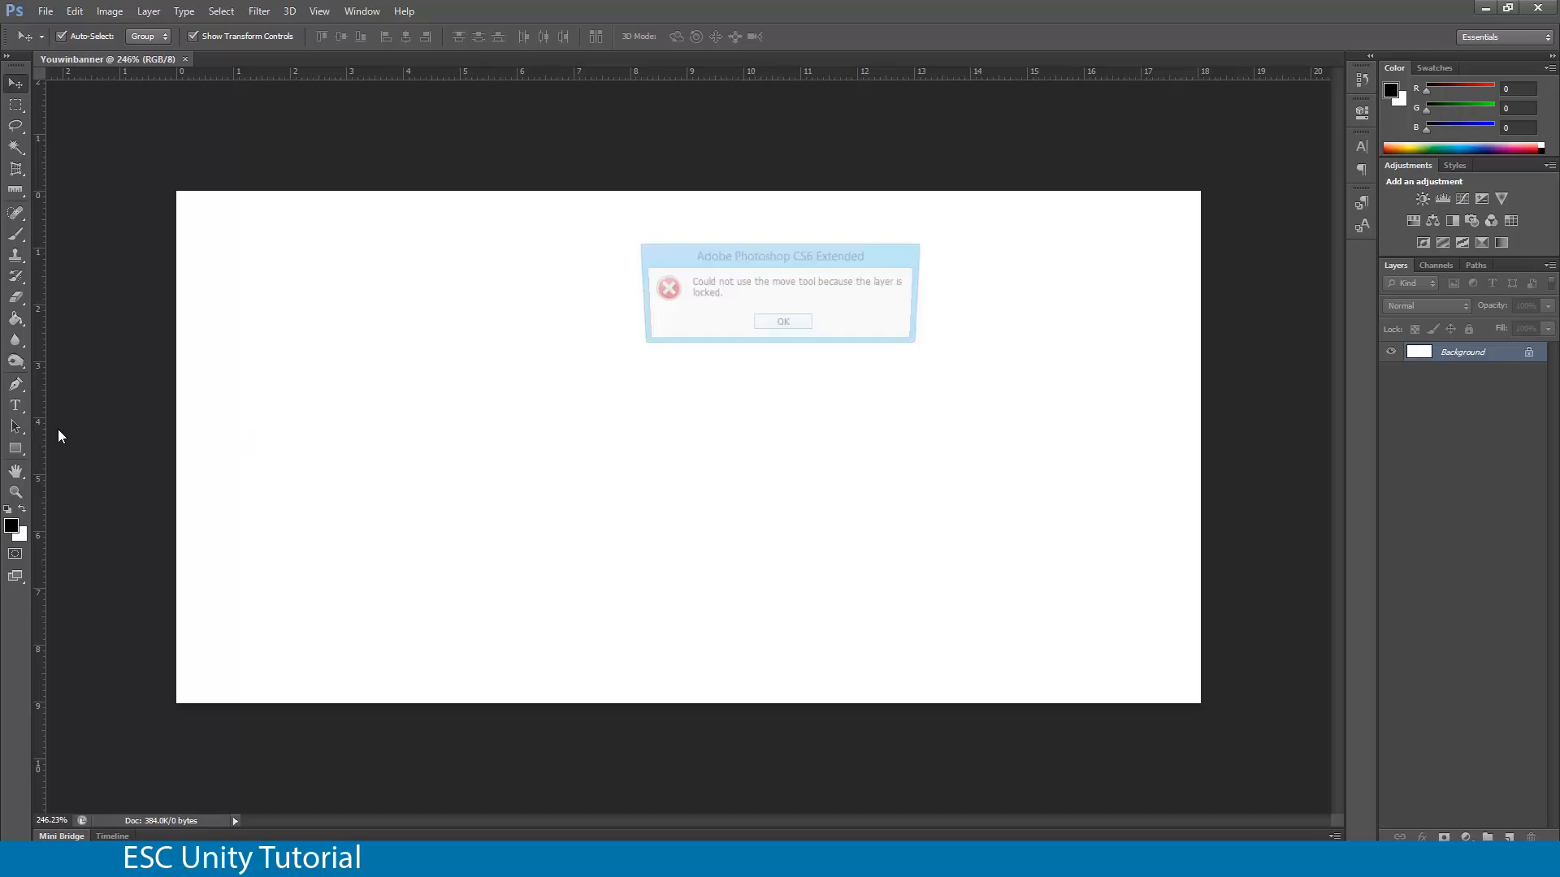
click(788, 323)
click(15, 405)
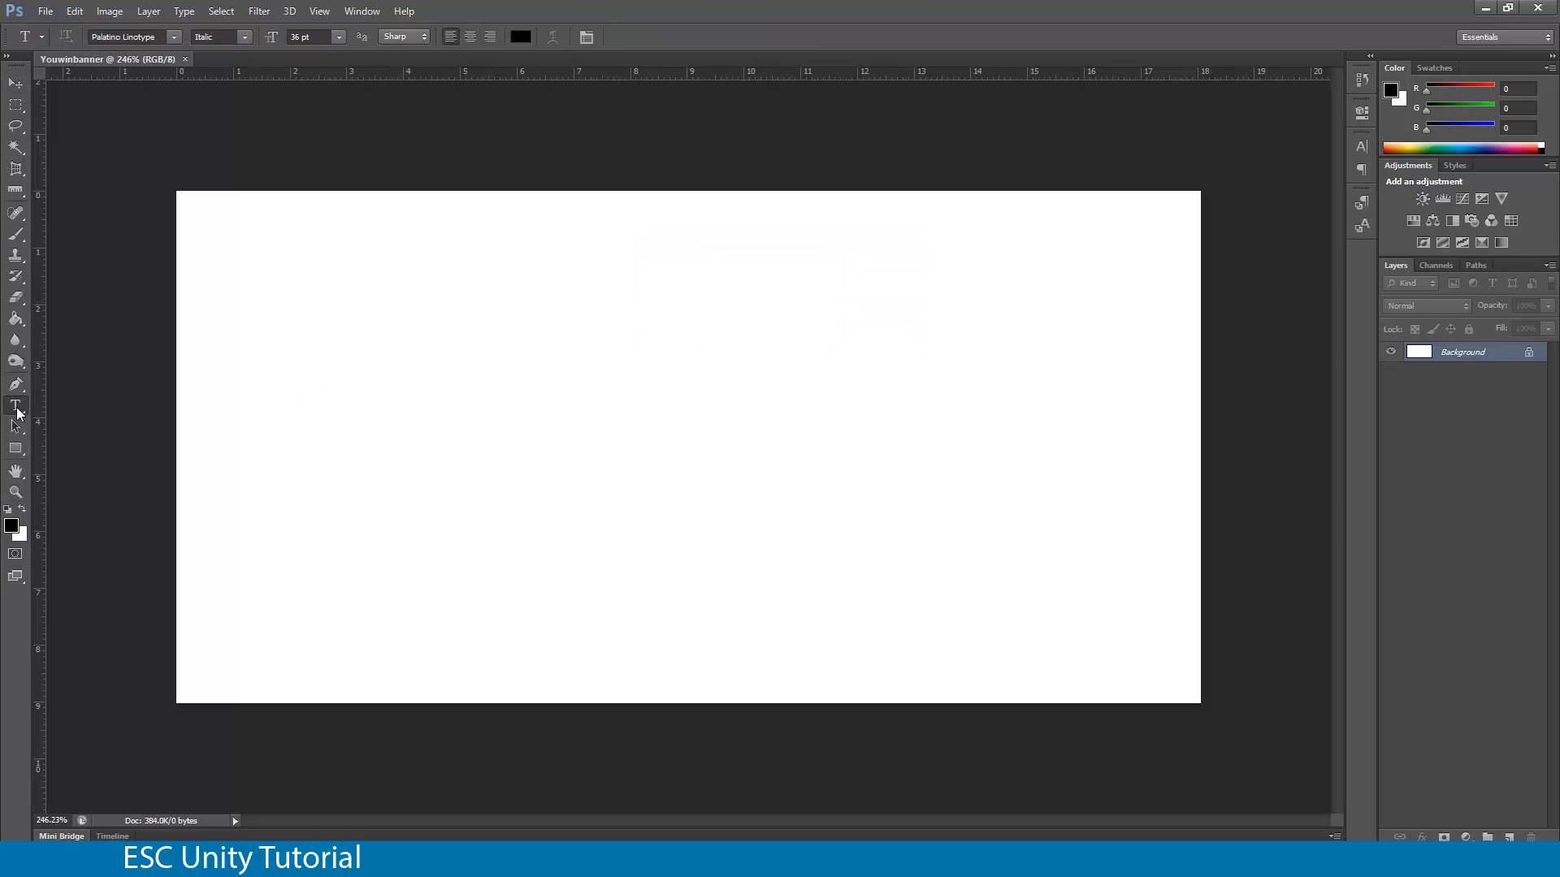
drag(201, 230, 1130, 650)
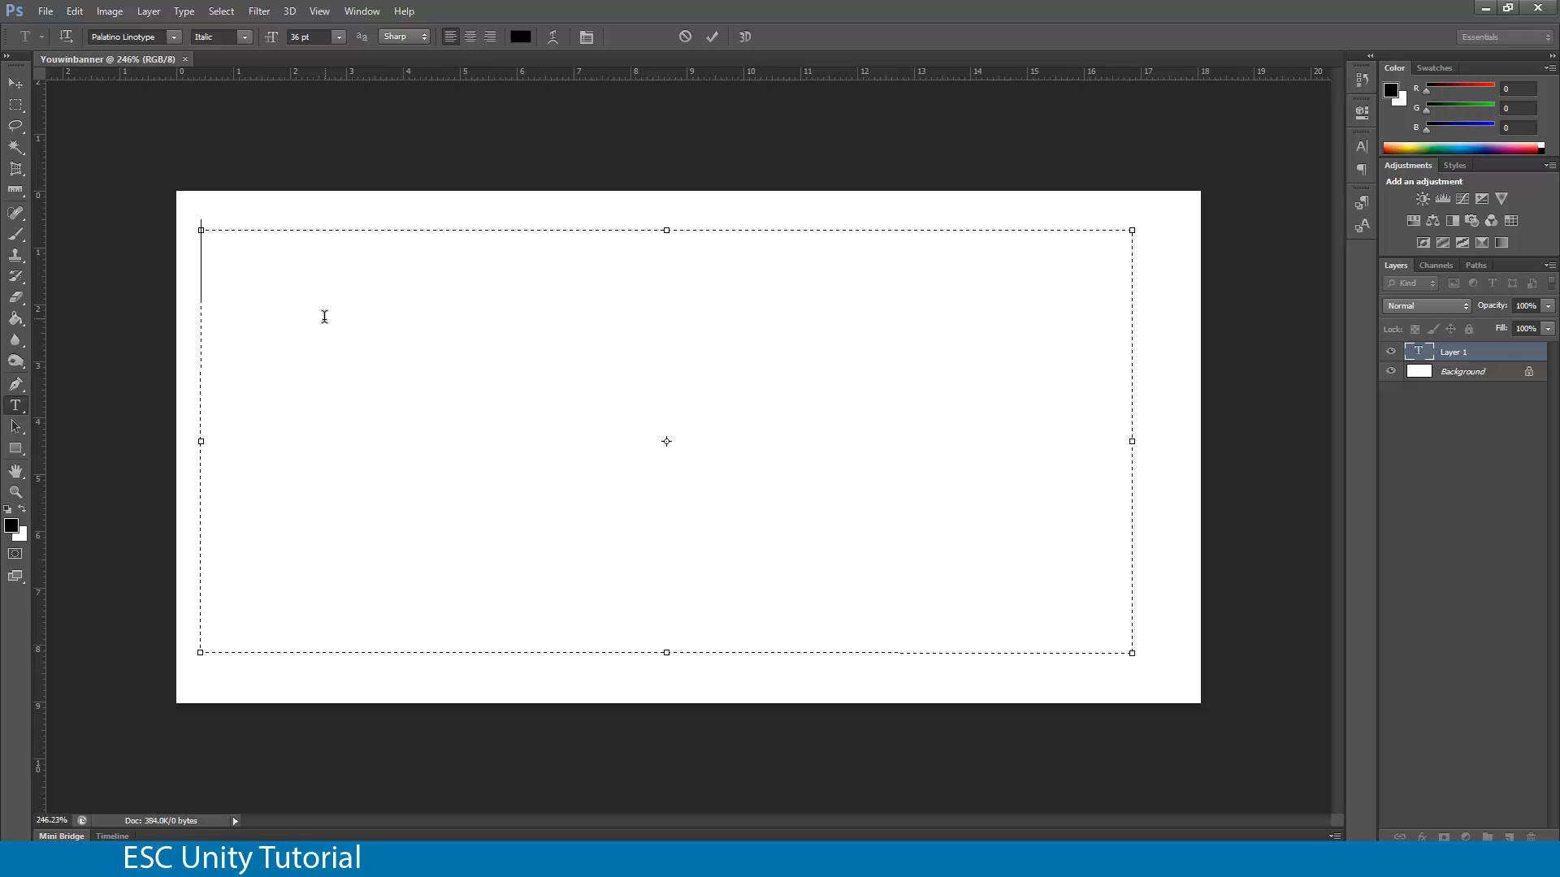
text(YOU)
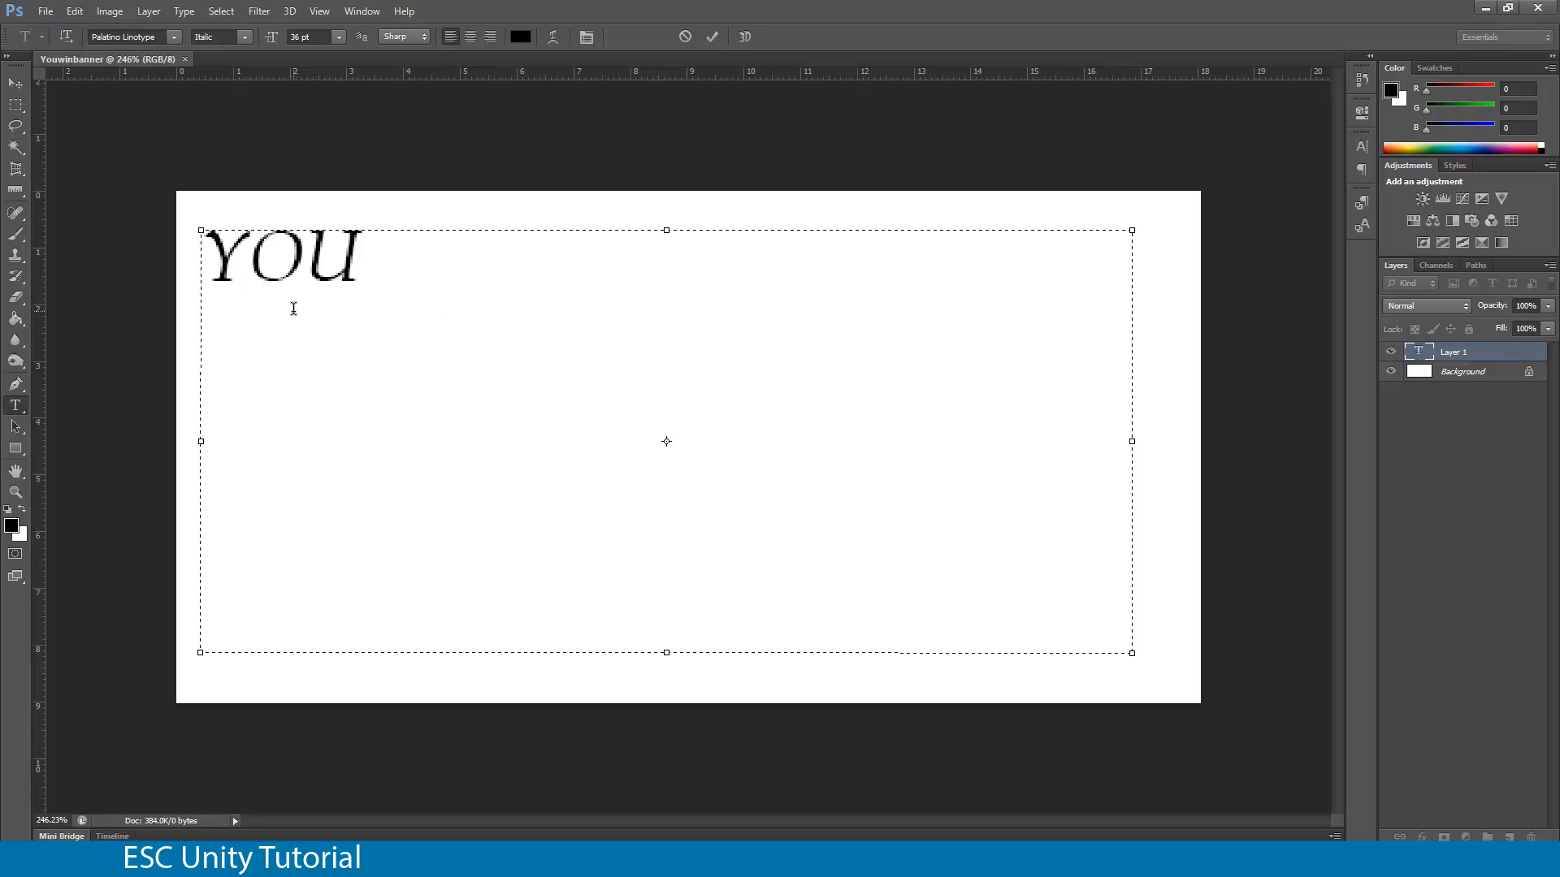
key(BackSpace)
text(T)
key(BackSpace)
text(Win)
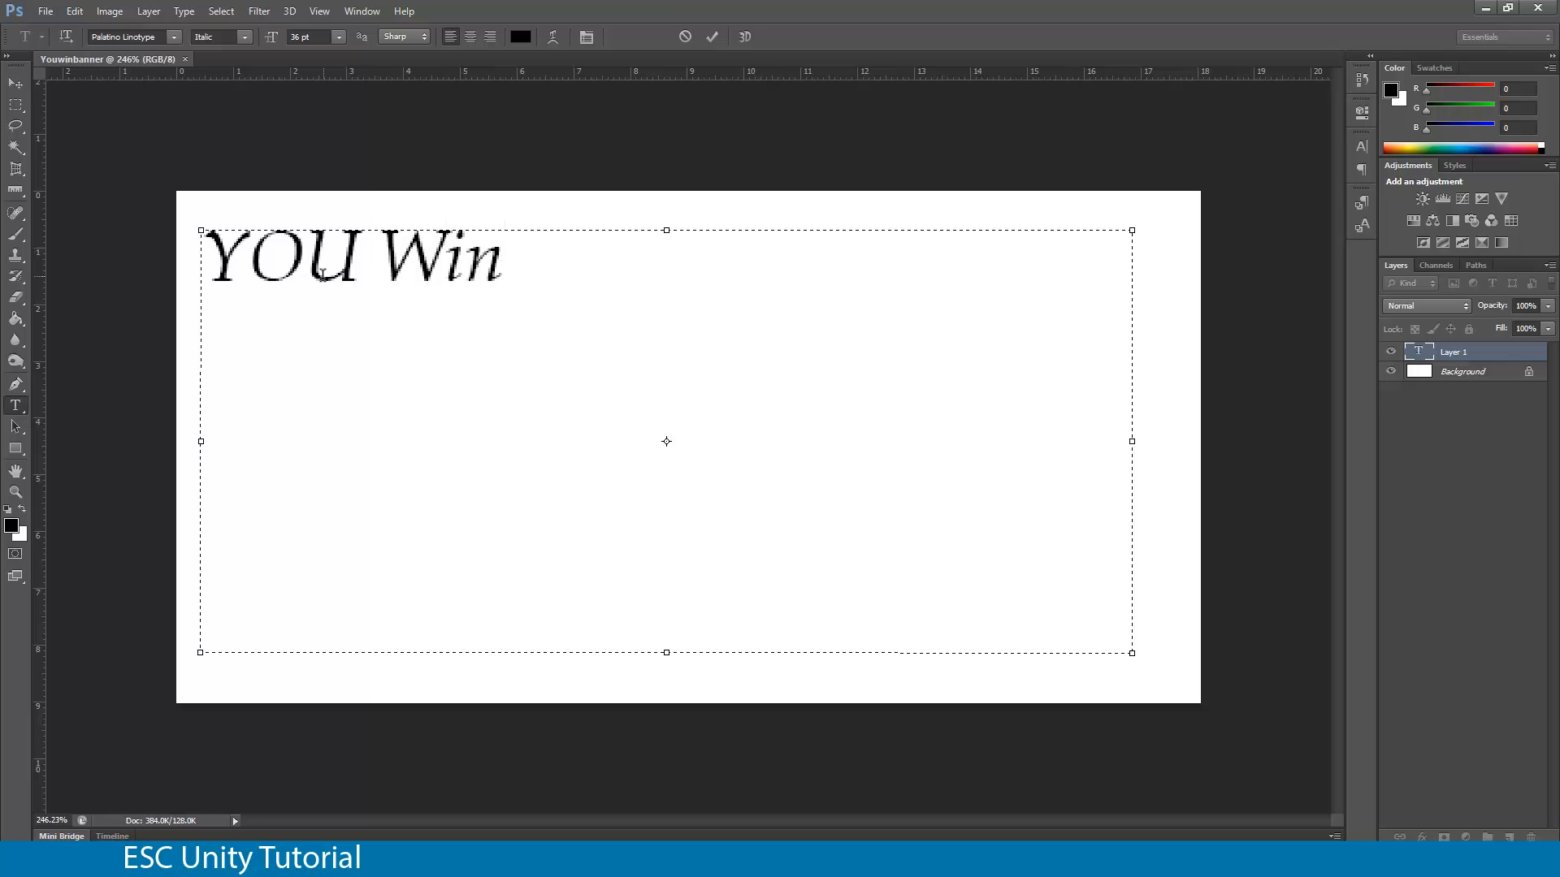
Step: Replace the lowercase letters of the second word with capitals so the text reads "YOU WIN"
drag(362, 268, 304, 267)
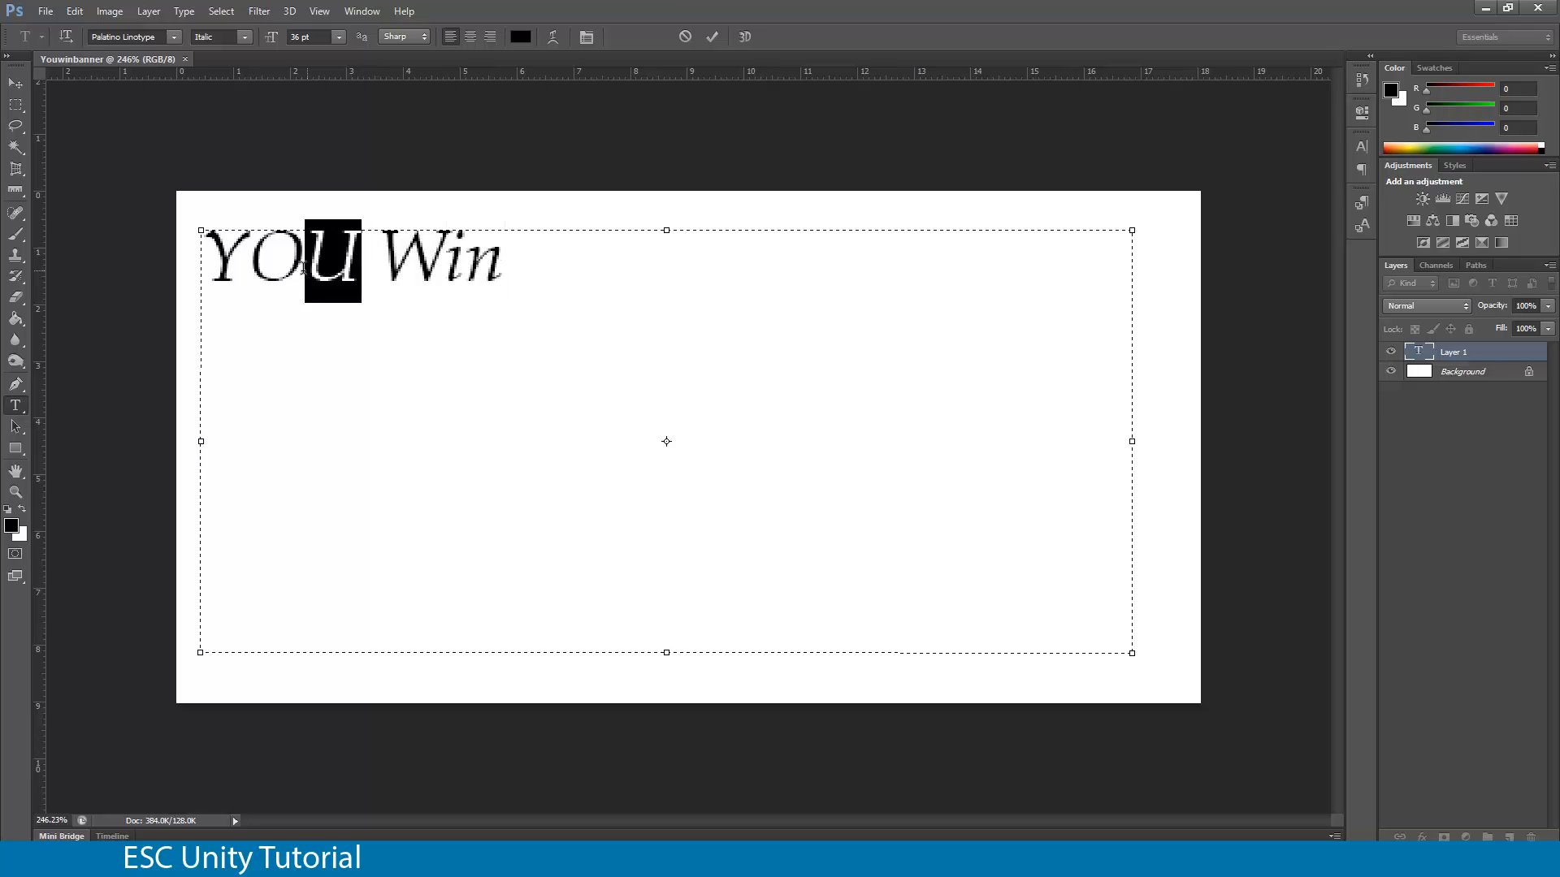
click(260, 266)
drag(439, 275, 512, 268)
click(530, 261)
key(BackSpace)
key(BackSpace)
text(IN)
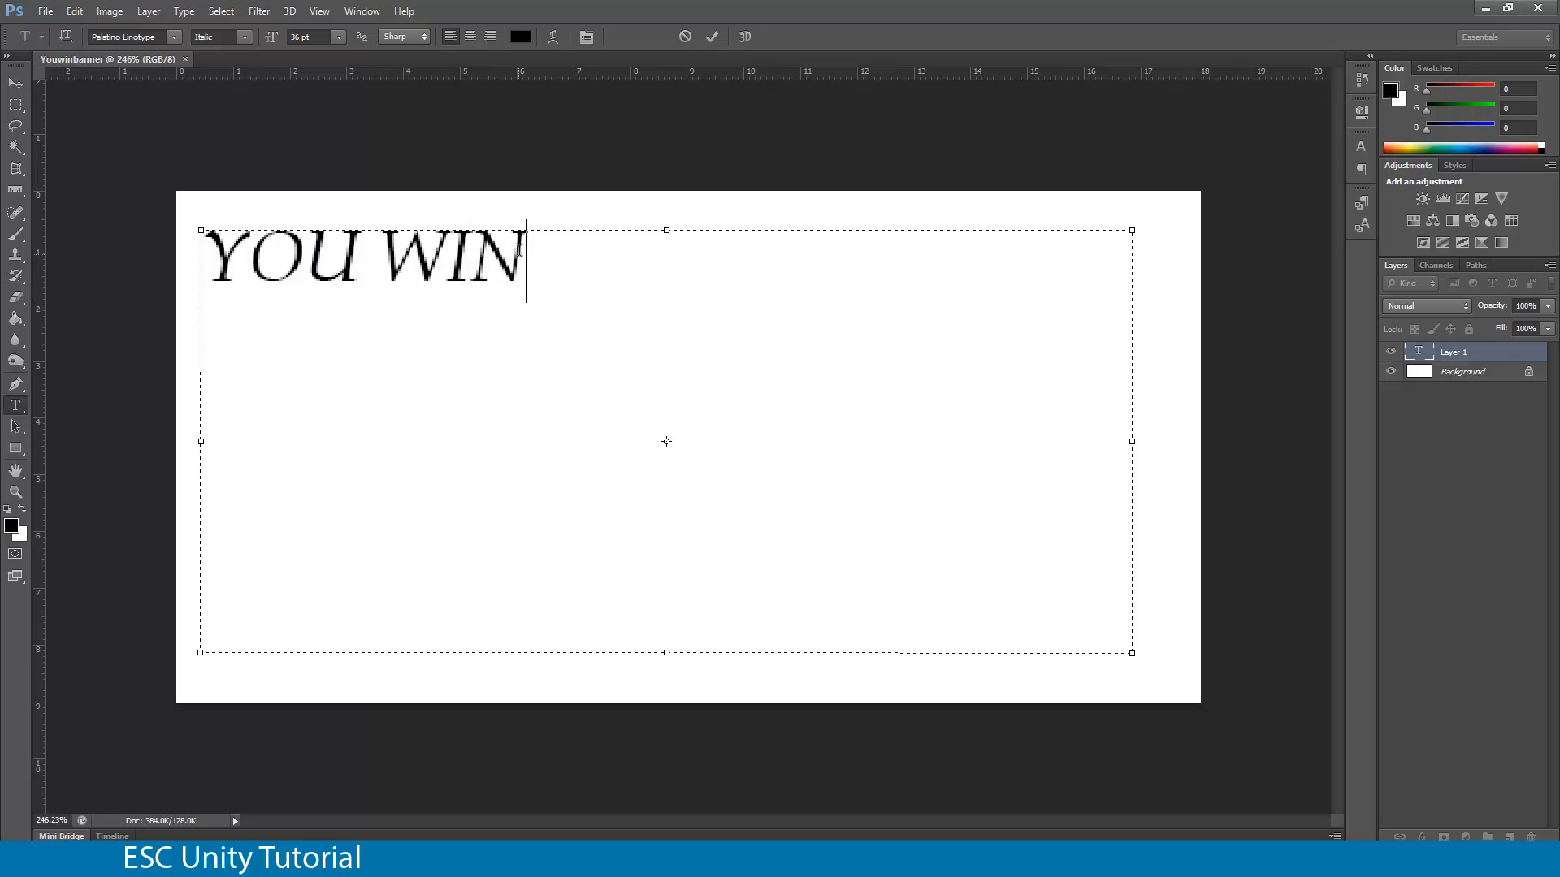
Step: Change the second word's vowel to O and add an exclamation mark so the text reads "YOU WON!"
click(475, 262)
key(BackSpace)
text(O)
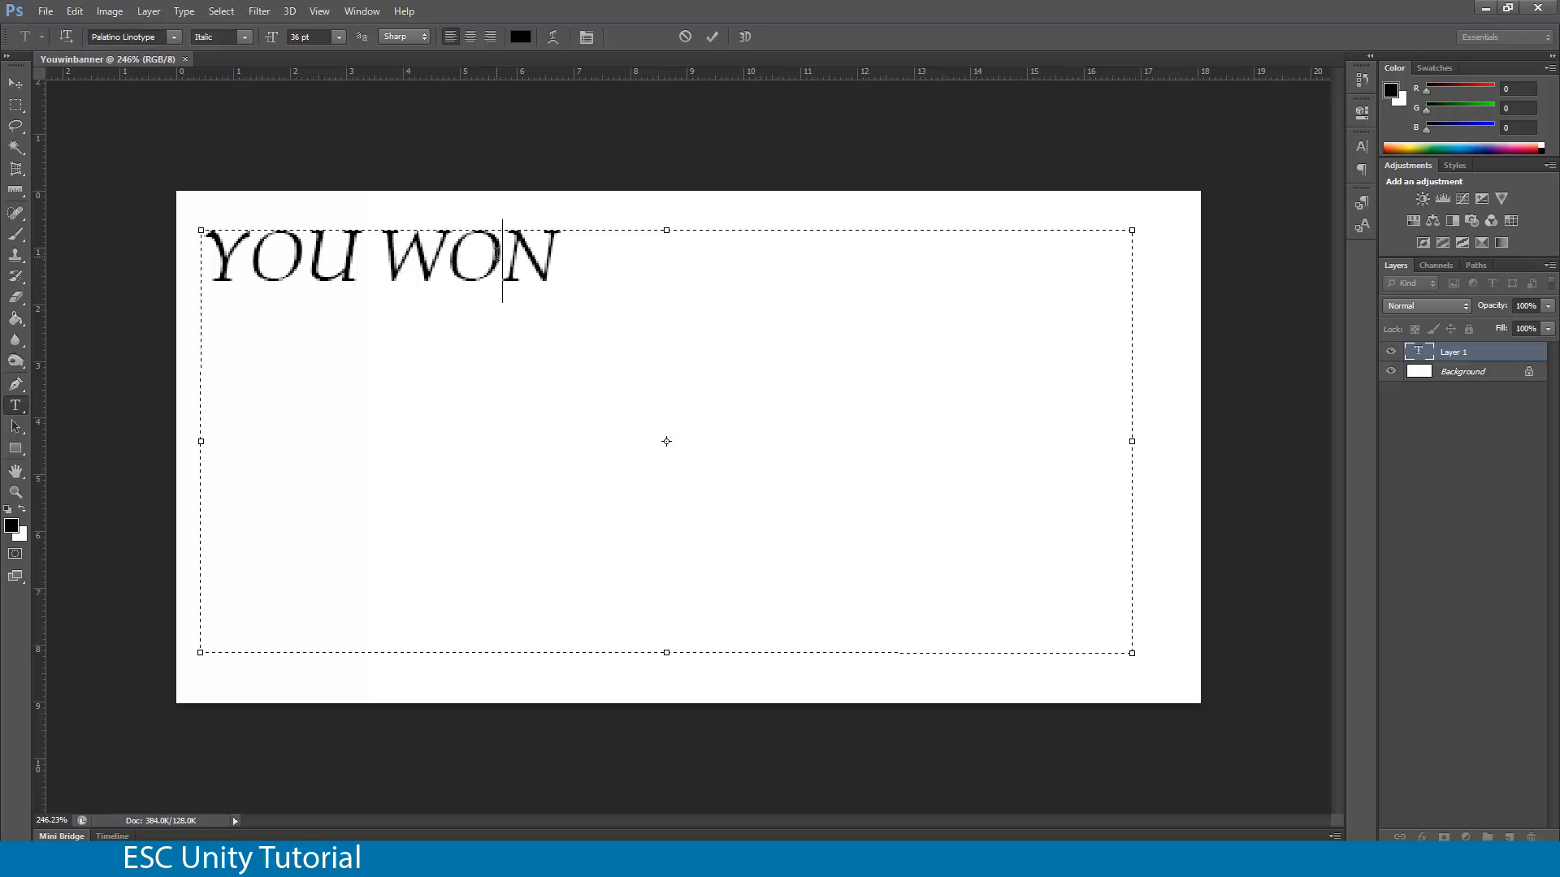
click(555, 270)
text(!)
Step: Select the whole "YOU WON!" text and display its character formatting settings
drag(611, 258, 192, 266)
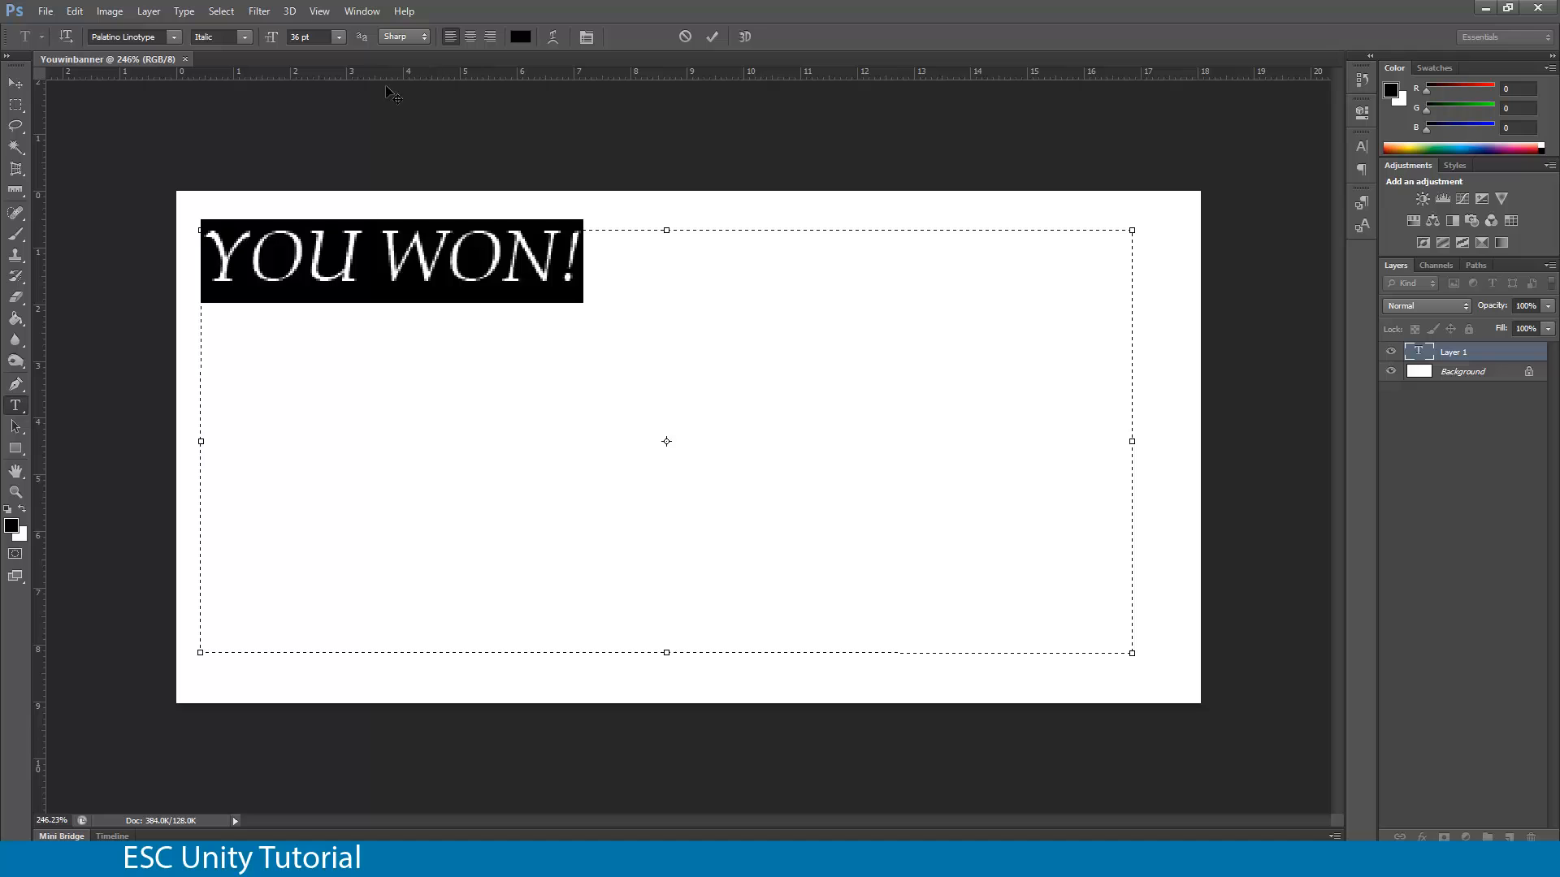
click(1362, 147)
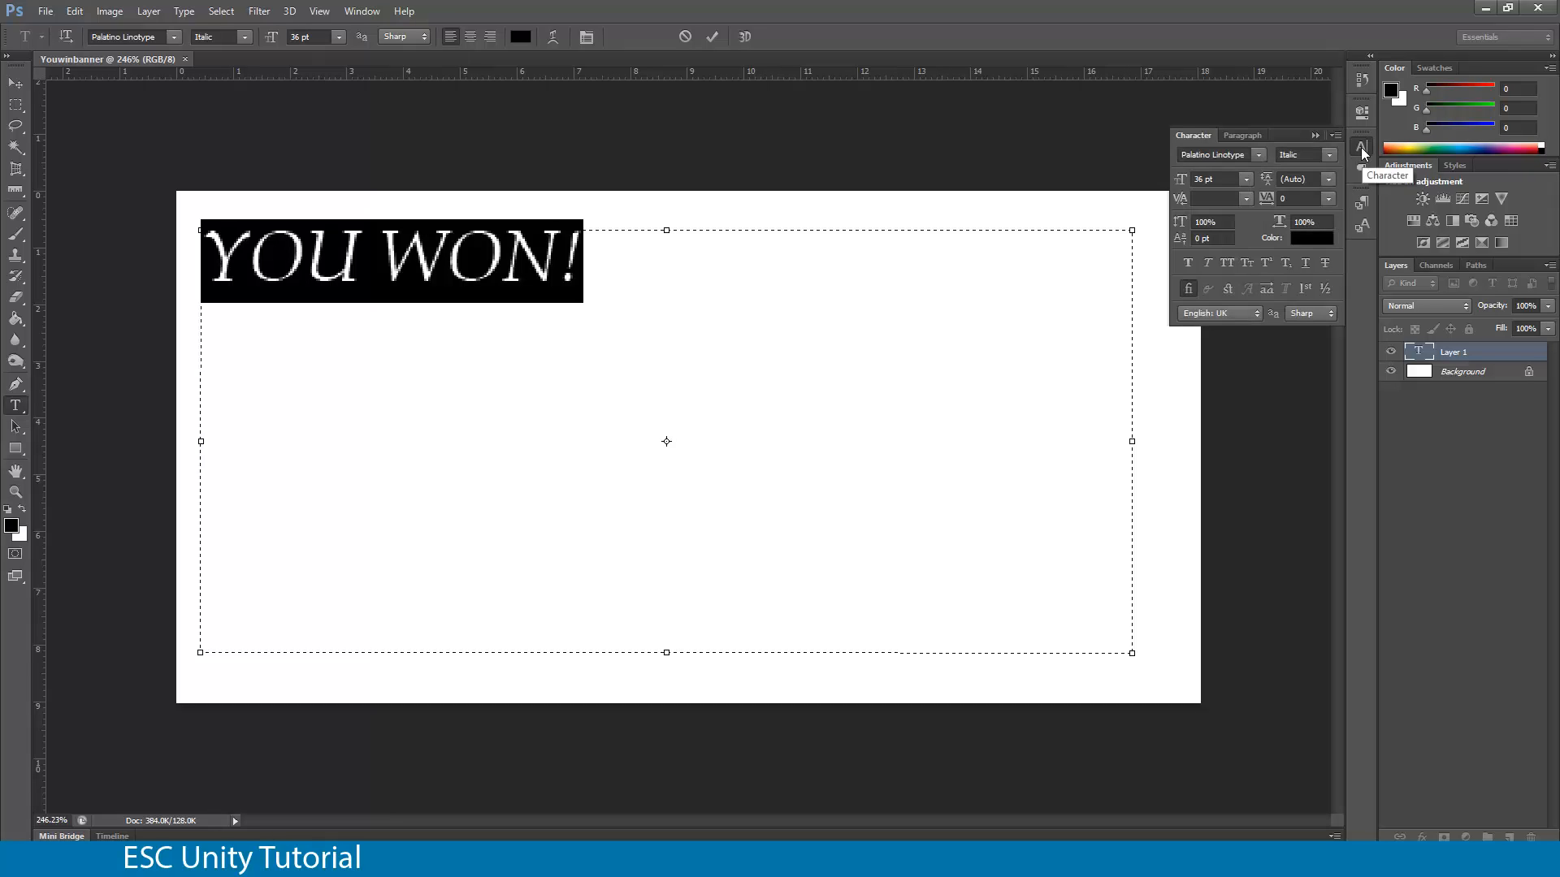
click(319, 10)
mouse_move(35, 13)
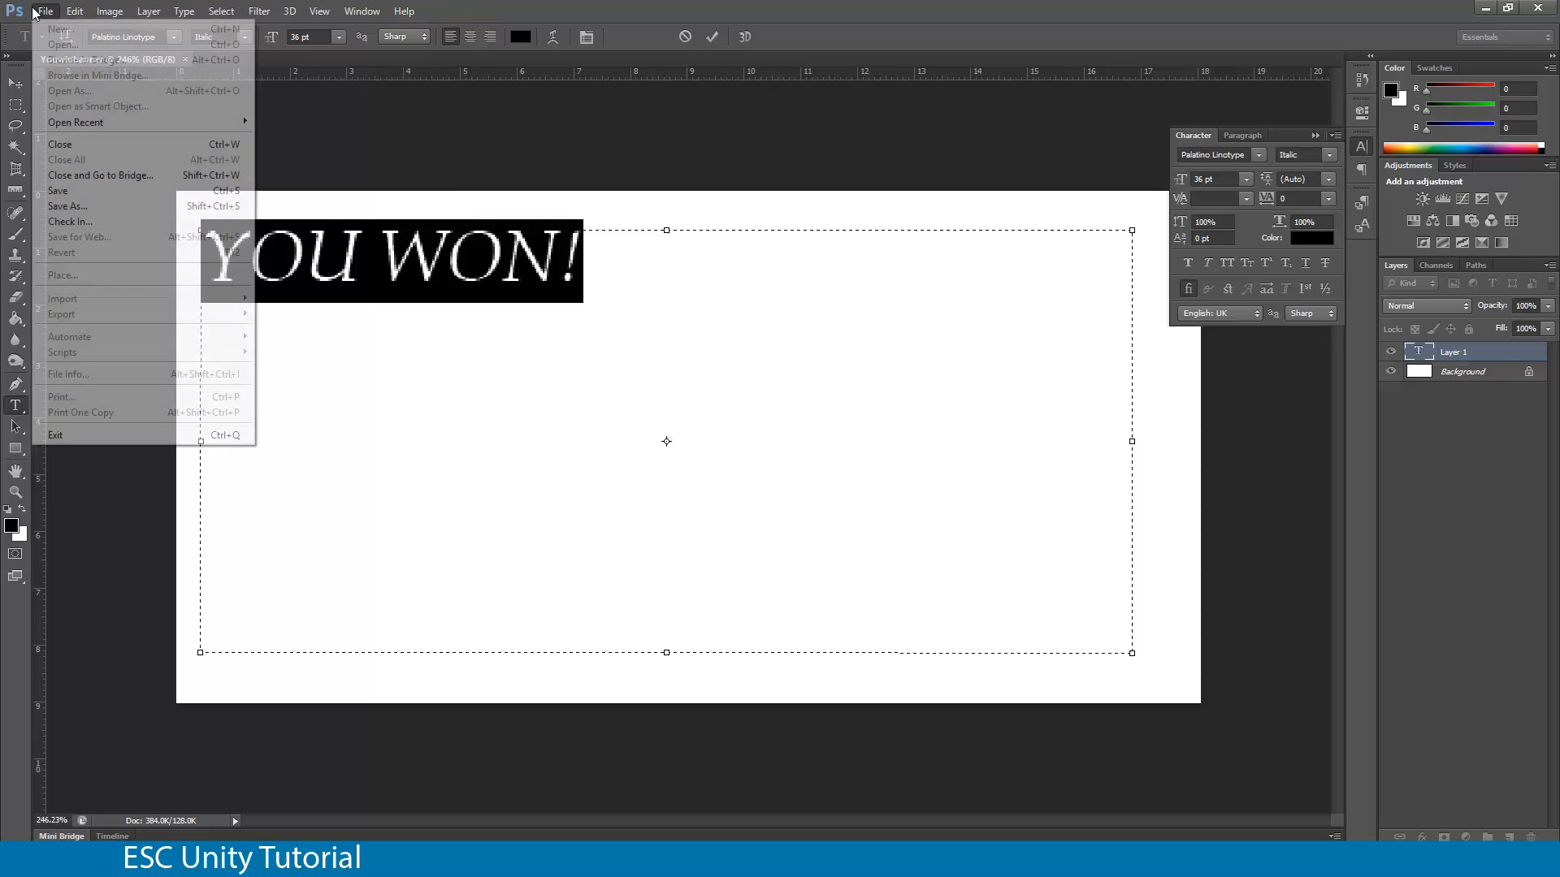
click(1362, 150)
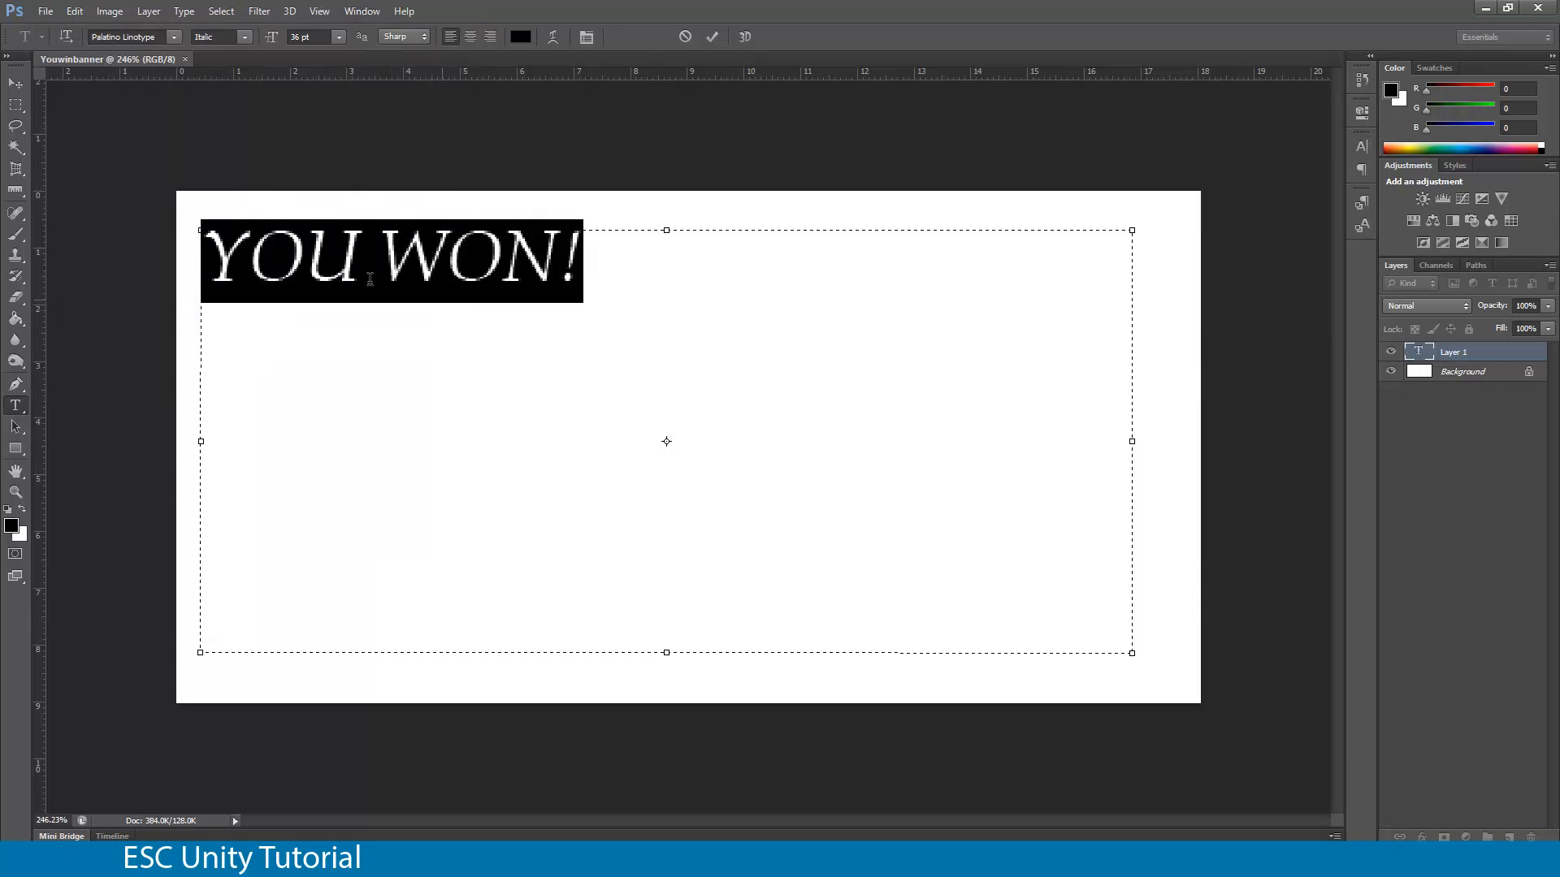
click(174, 36)
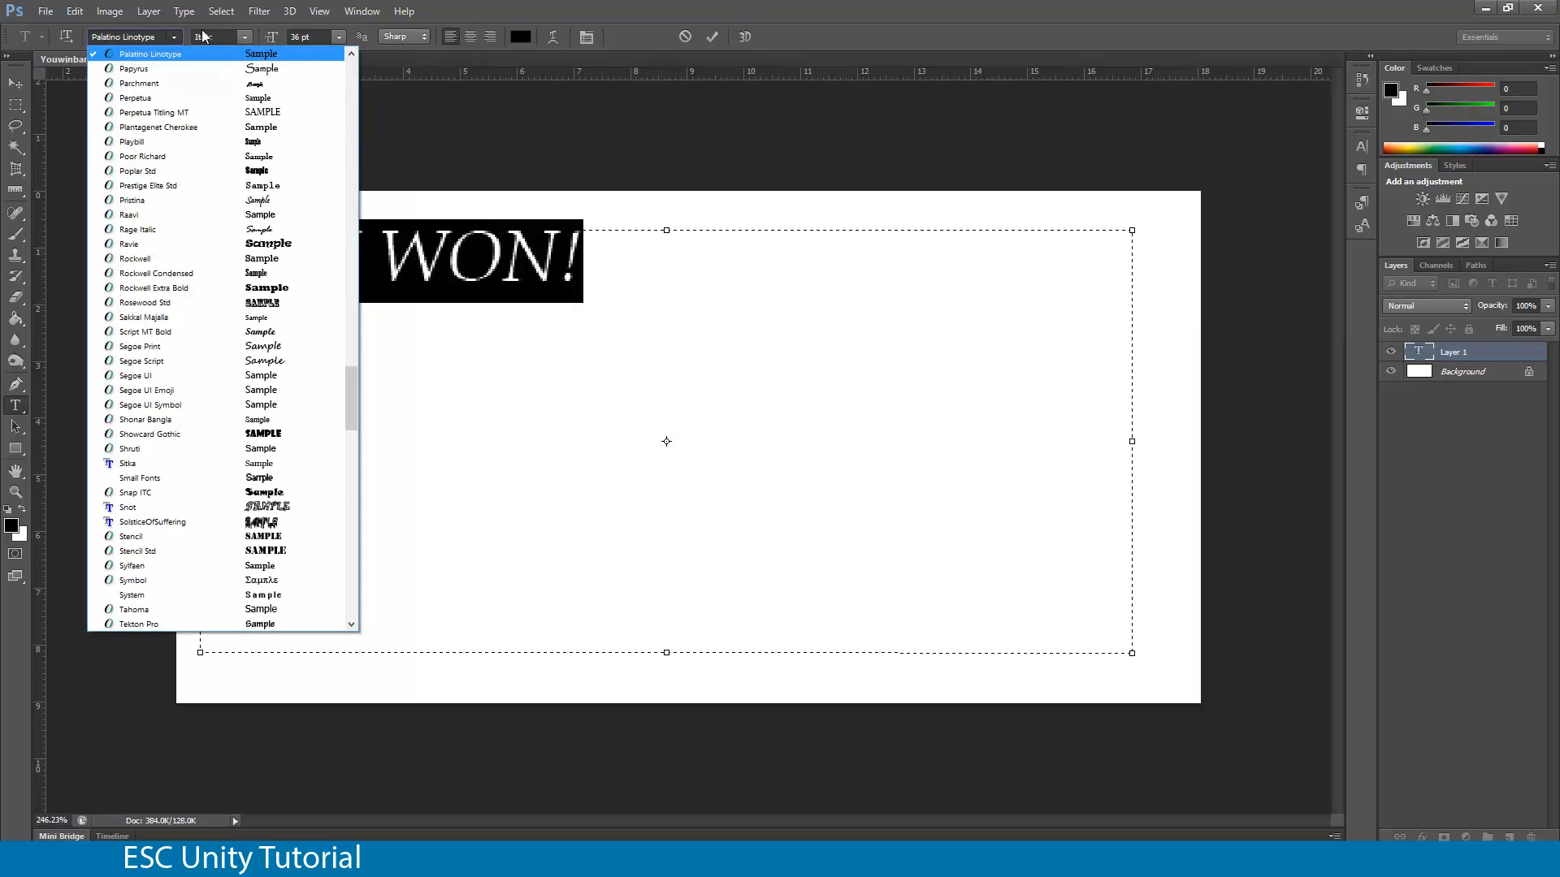
click(173, 39)
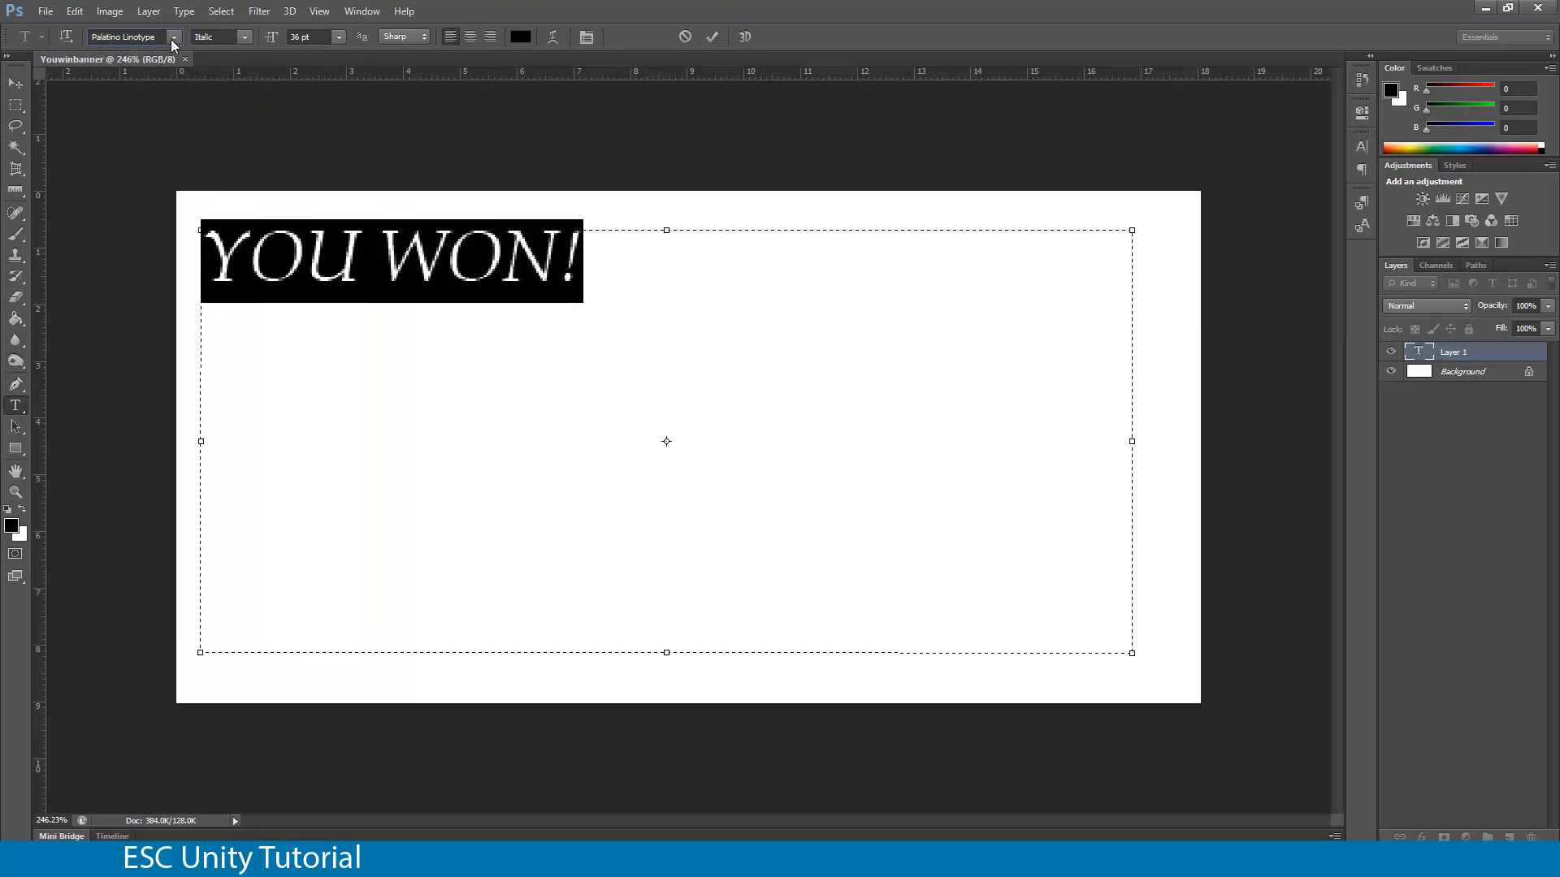
click(1363, 148)
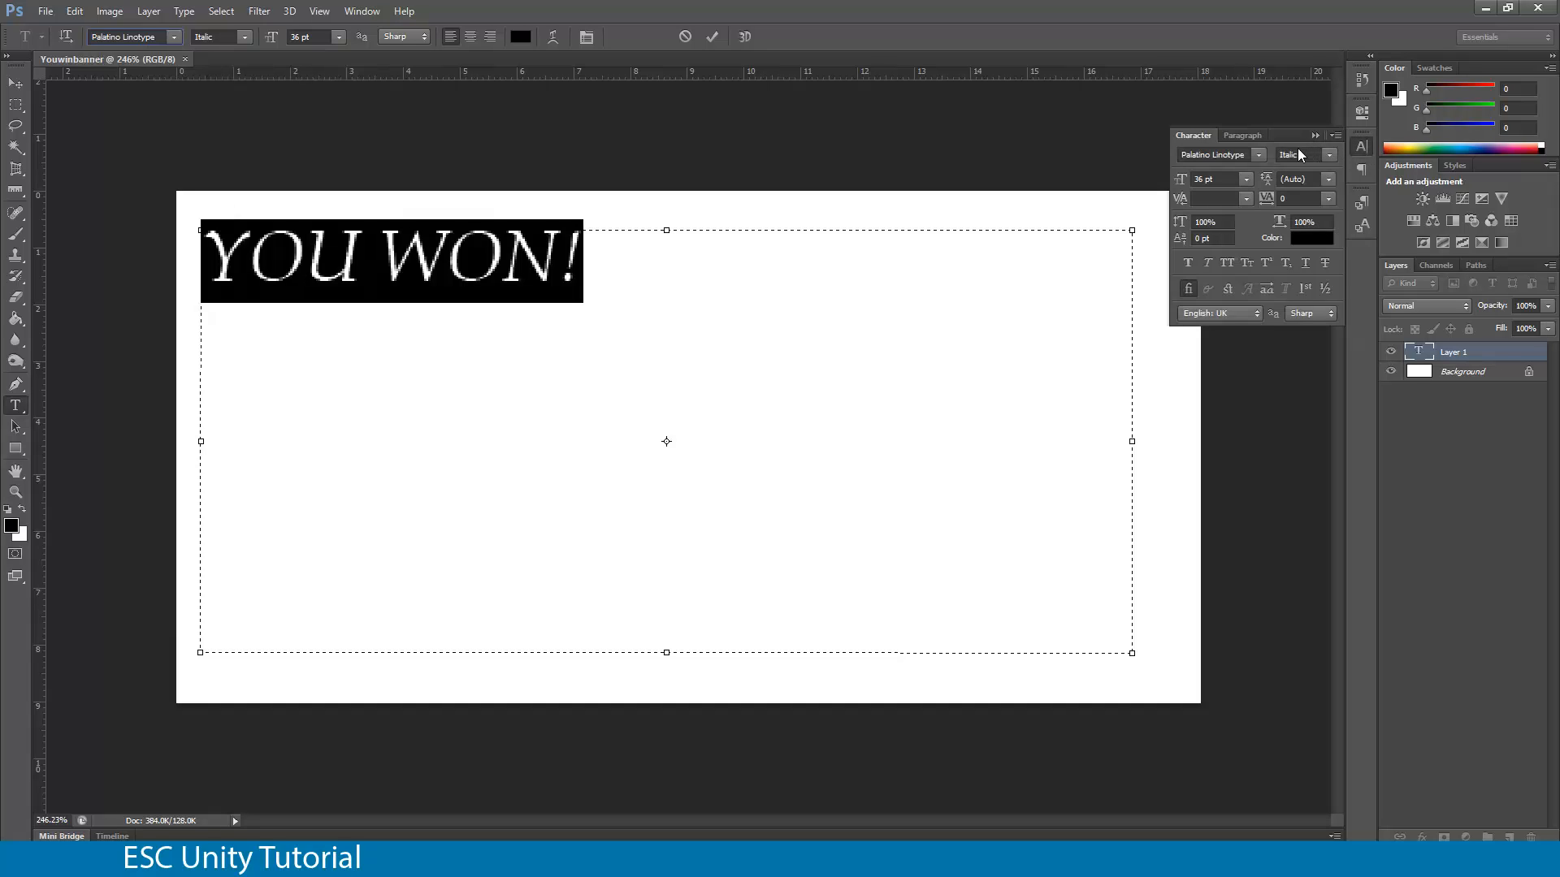
Step: Try the MMBinary font on the selected "YOU WON!" text
click(1259, 155)
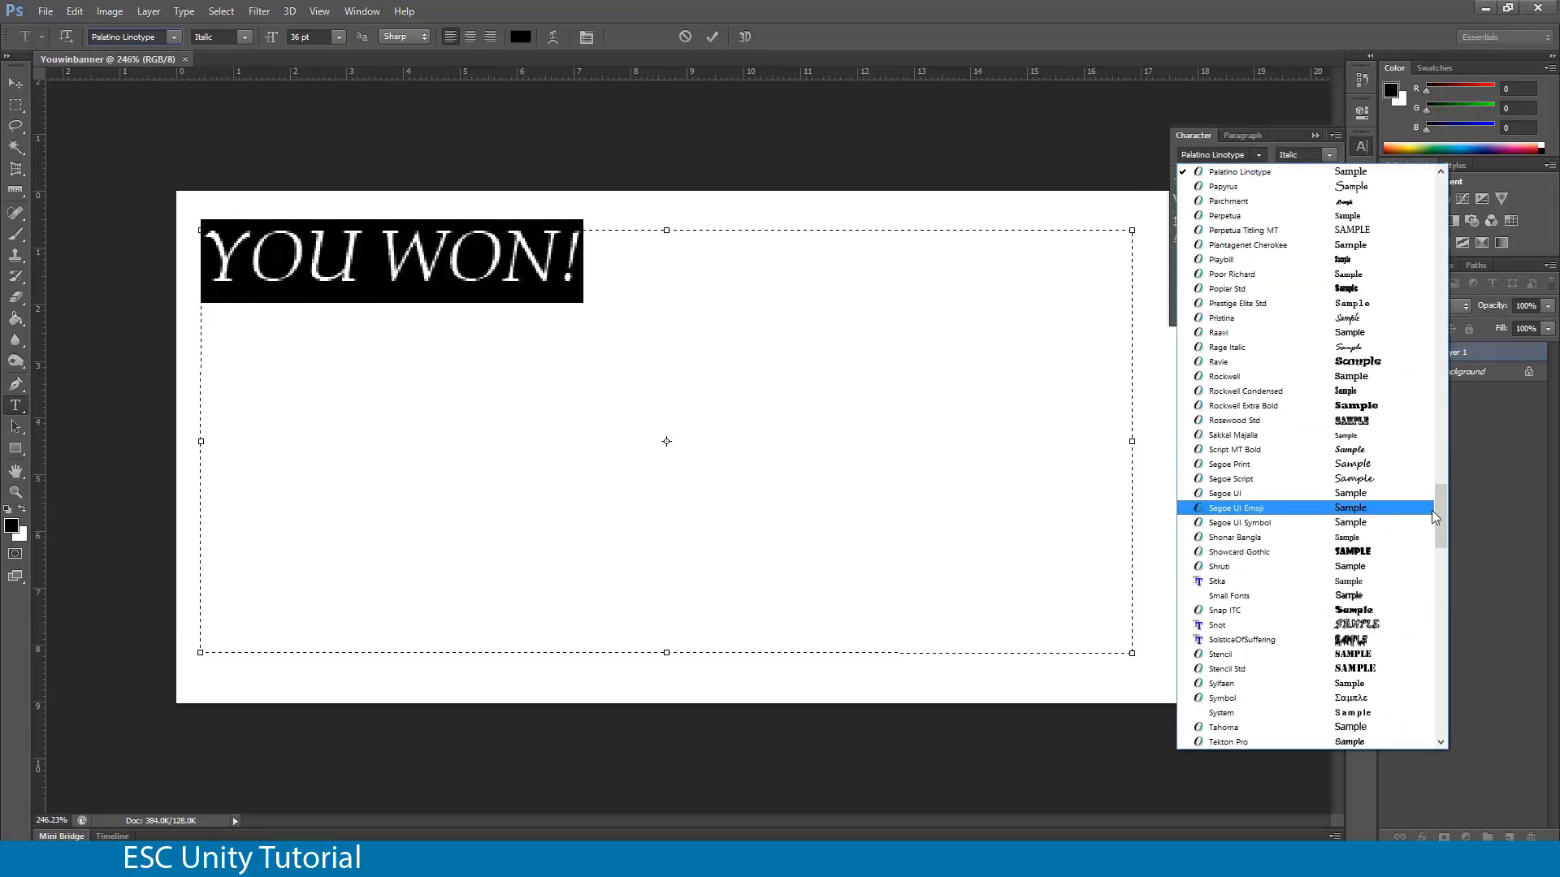
drag(1440, 501, 1436, 422)
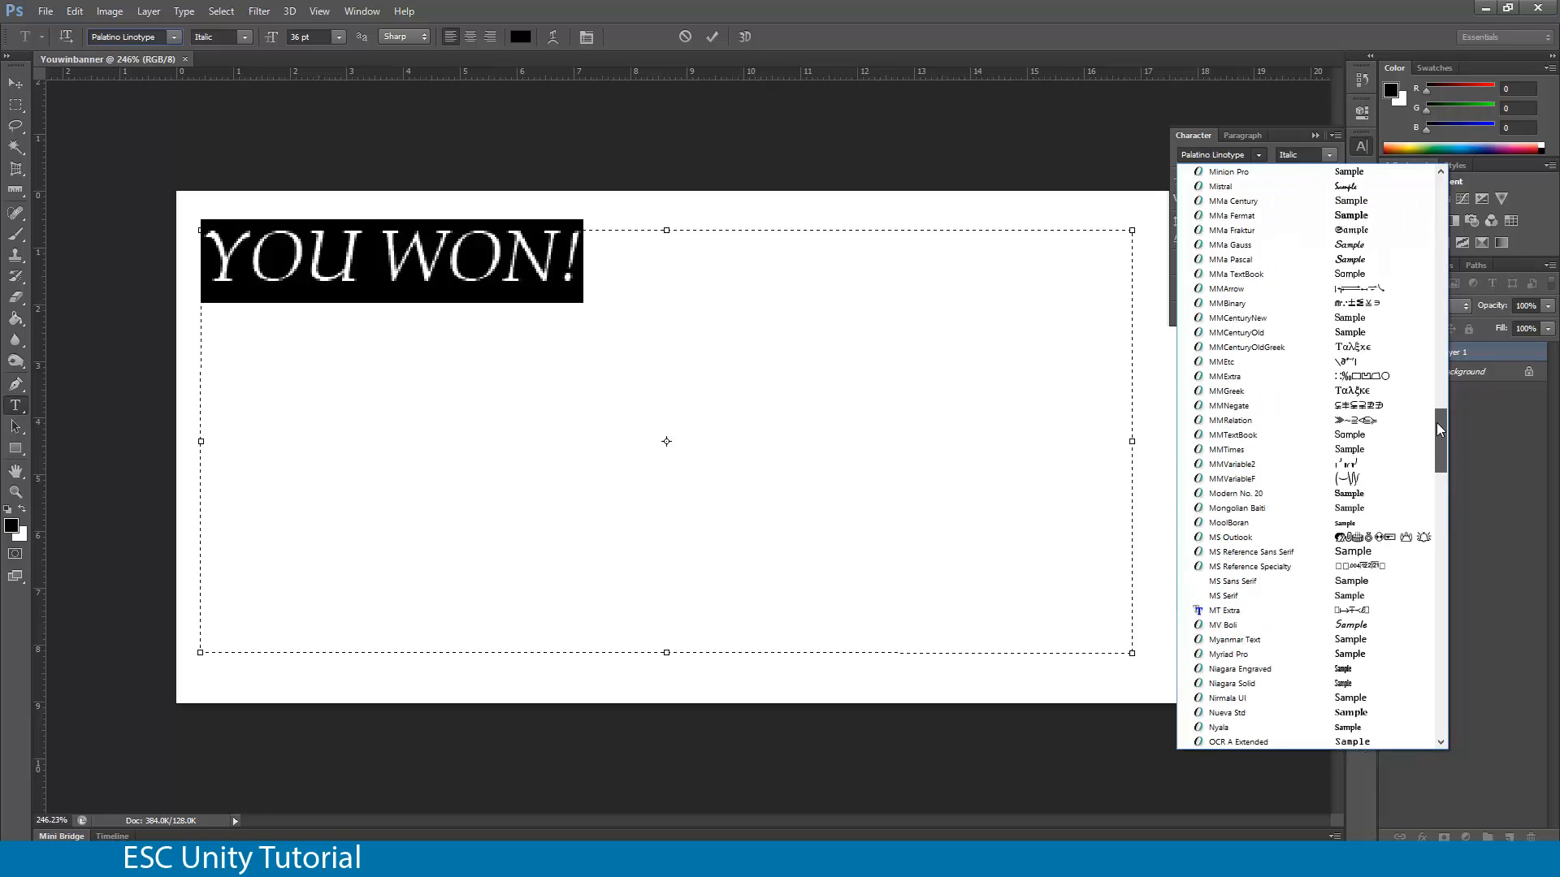
click(1374, 303)
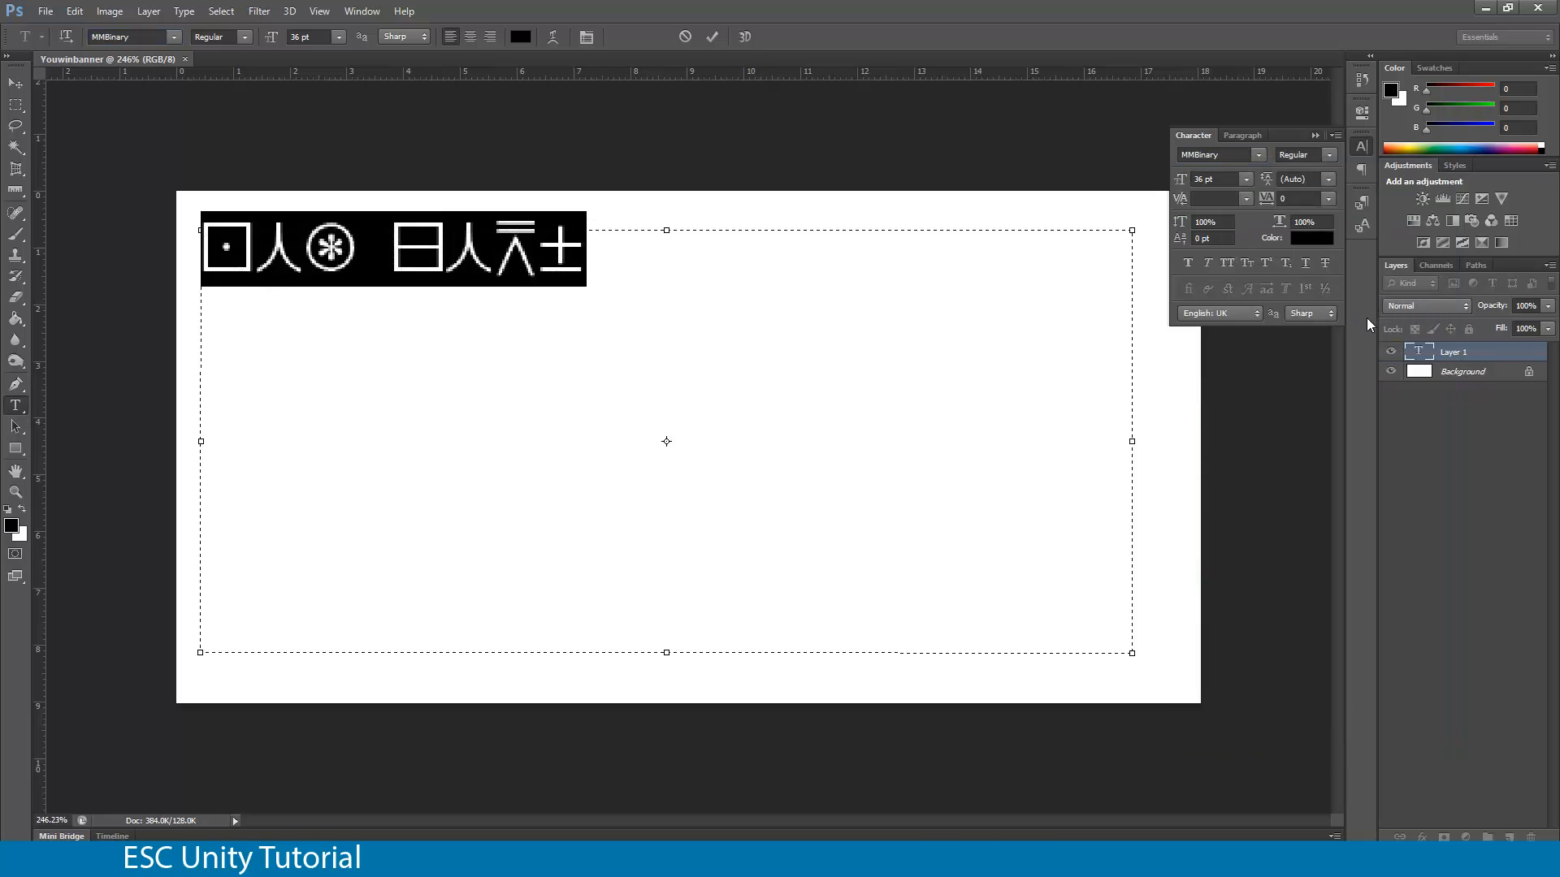
Step: Try the Kunstler Script font on the selected banner text
click(1257, 155)
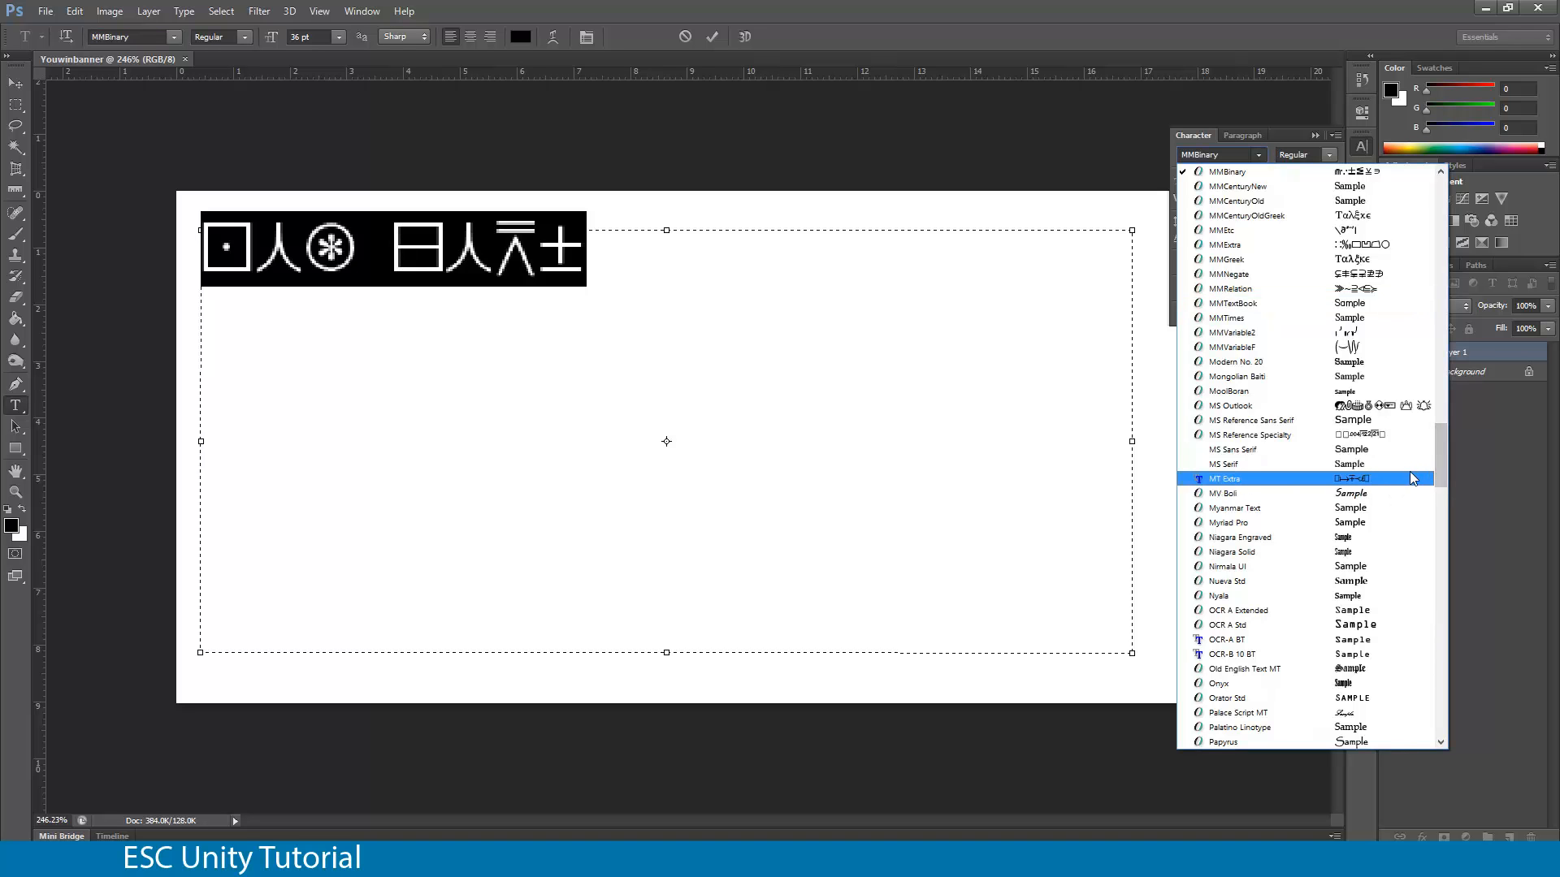
drag(1440, 470, 1451, 373)
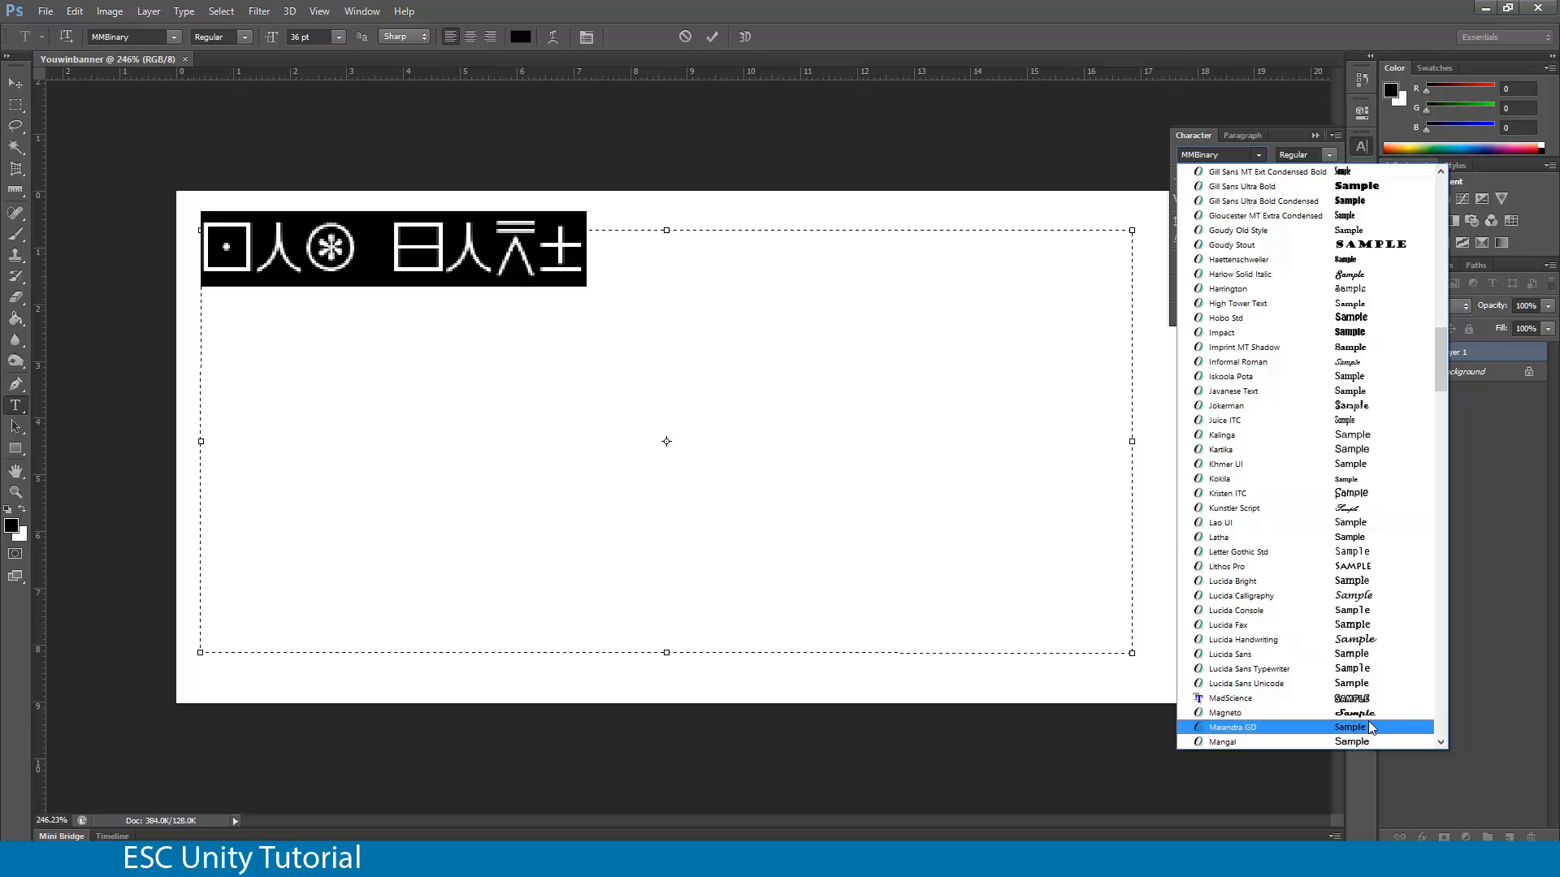
click(1359, 509)
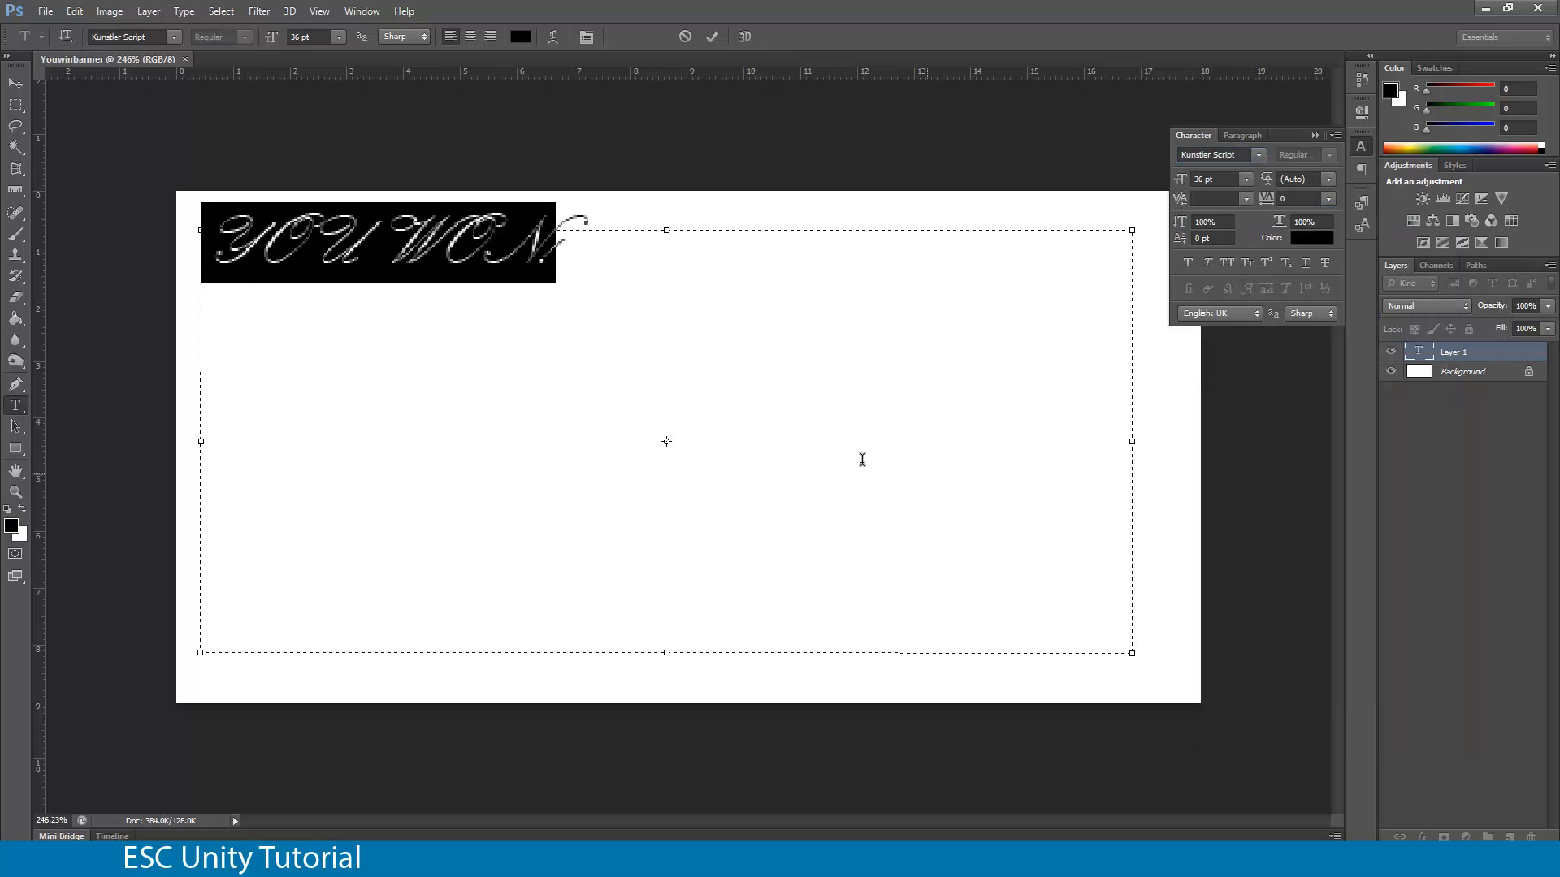
Step: Reselect the entire banner text and set its font to Segoe Print
click(638, 344)
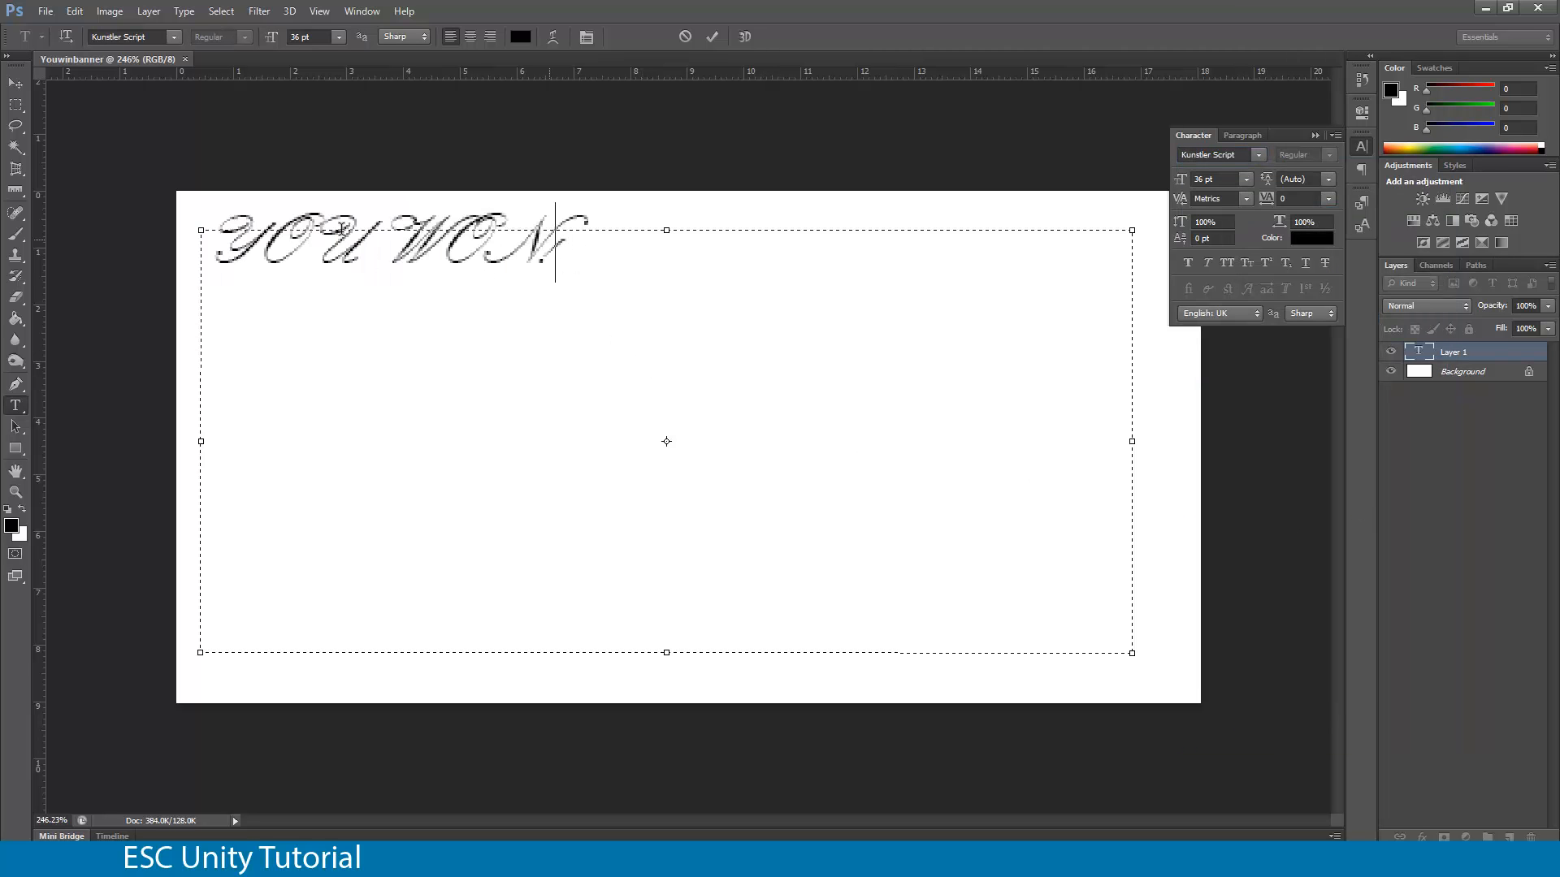
drag(578, 244, 222, 233)
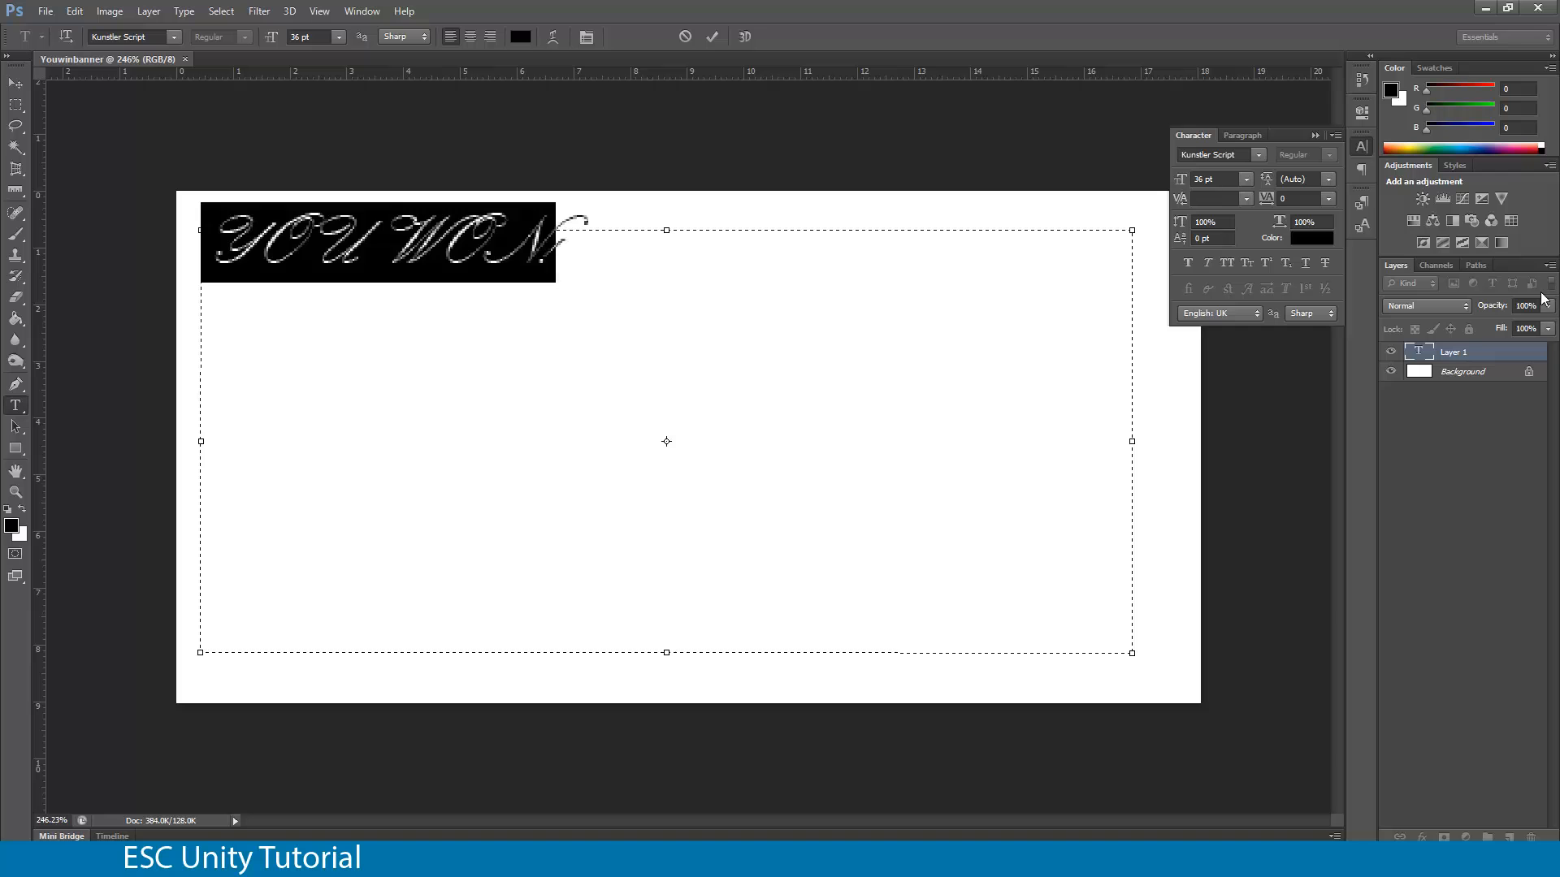
click(1257, 155)
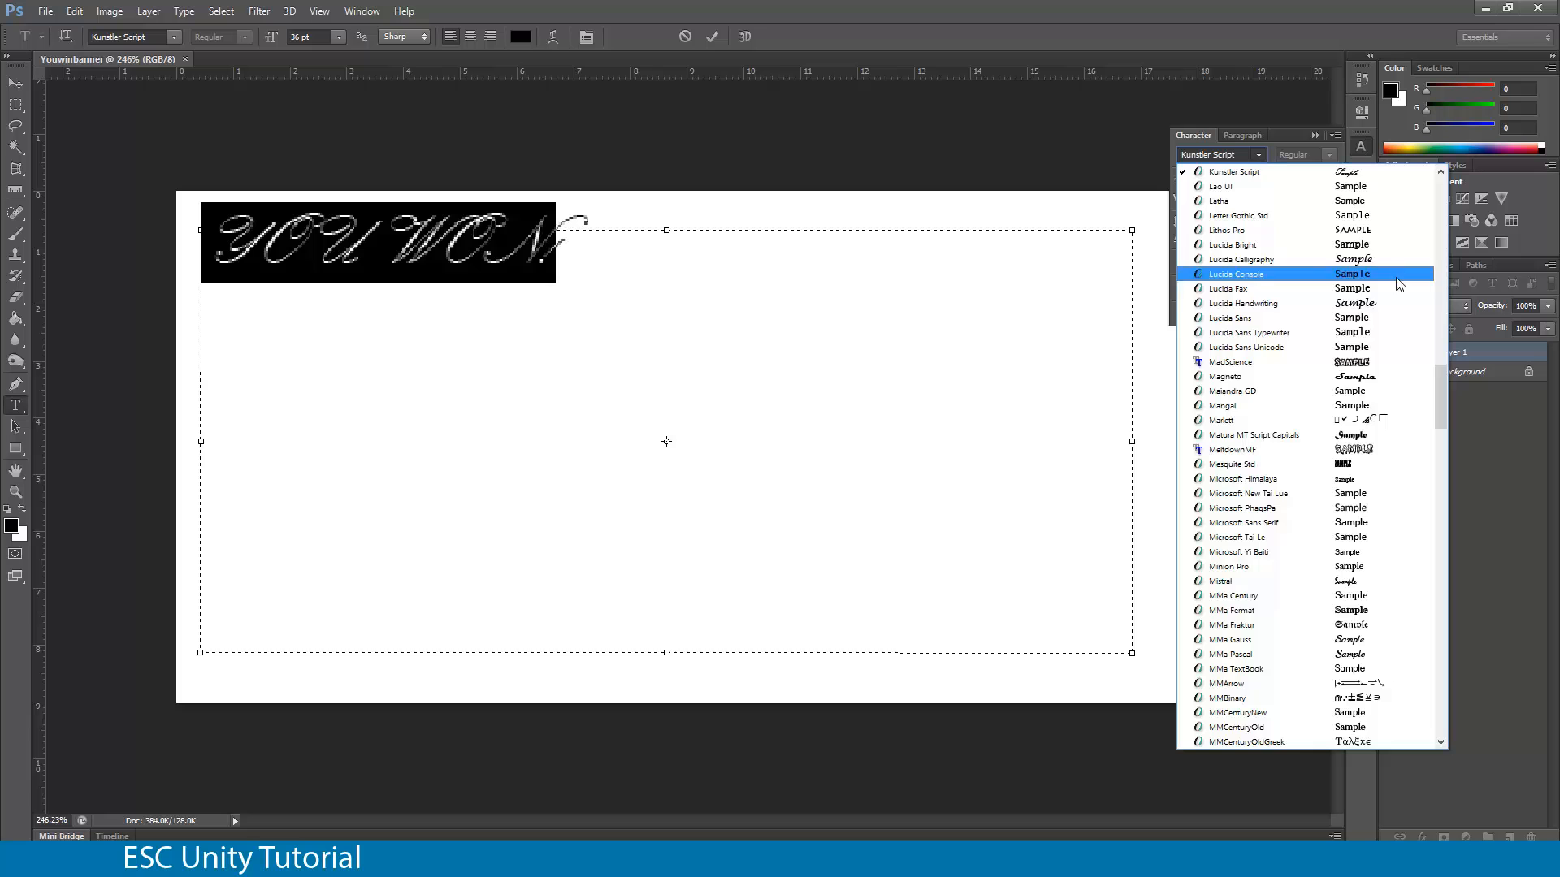
drag(1439, 385, 1439, 529)
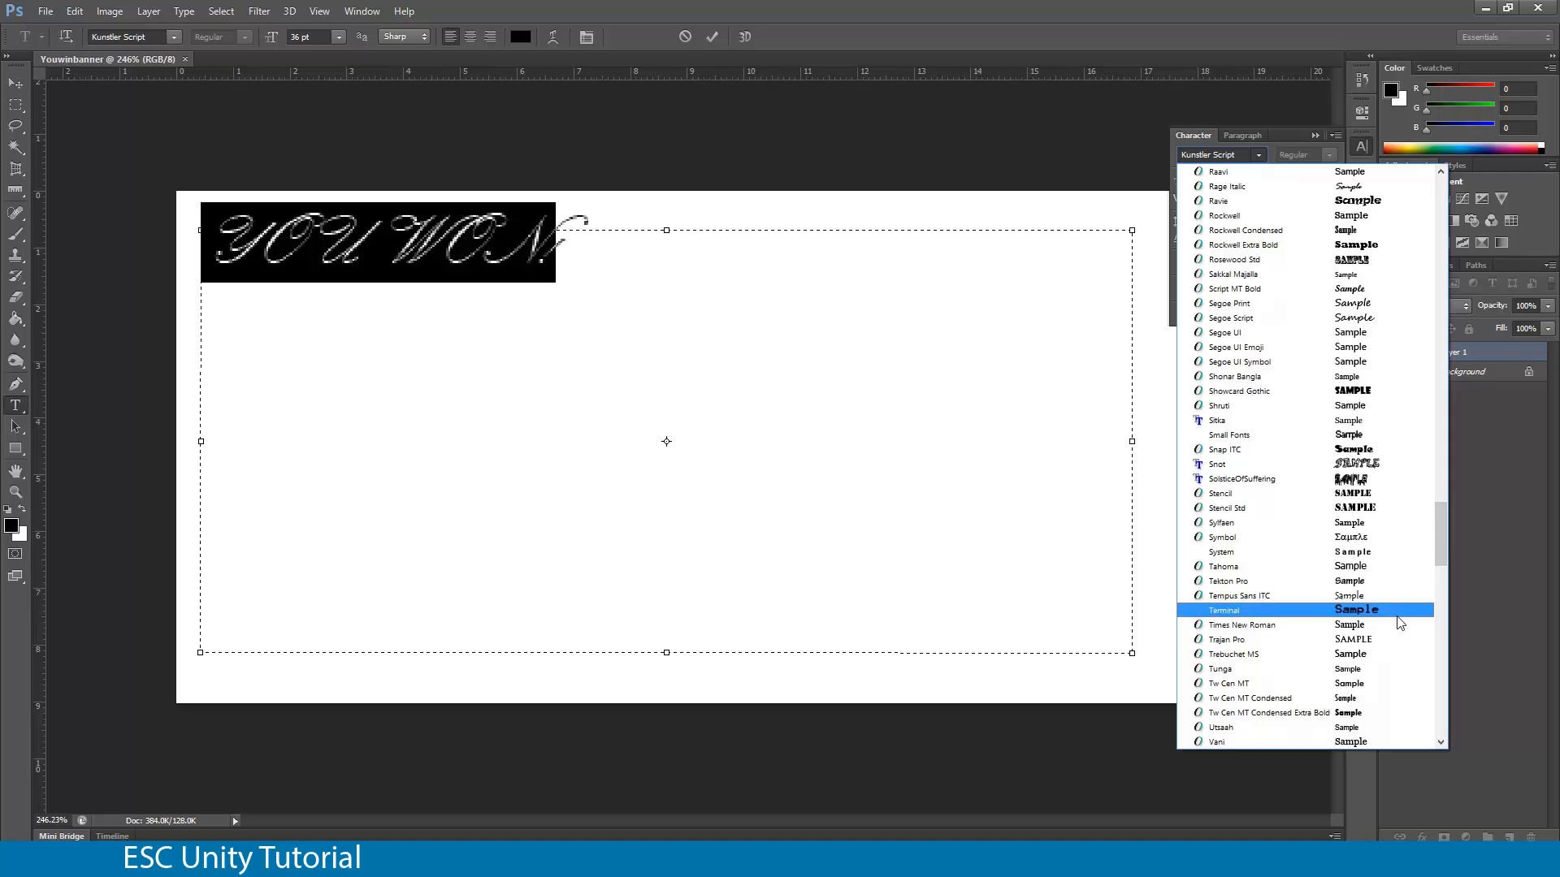
click(1400, 303)
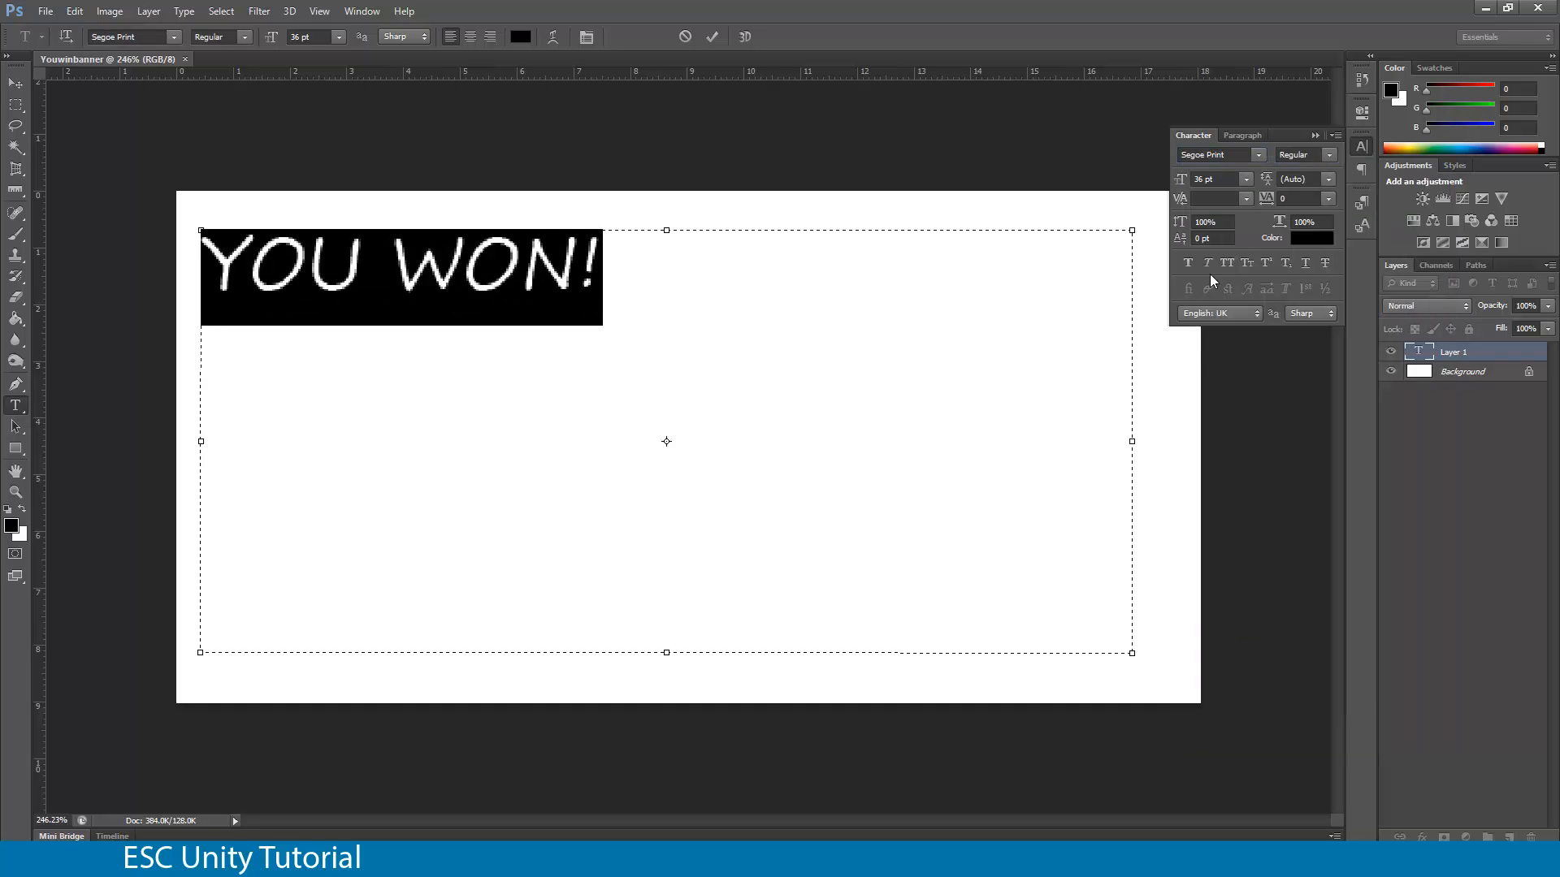
Step: Set the selected "YOU WON!" text to the Ravie font at 72 pt
click(1258, 159)
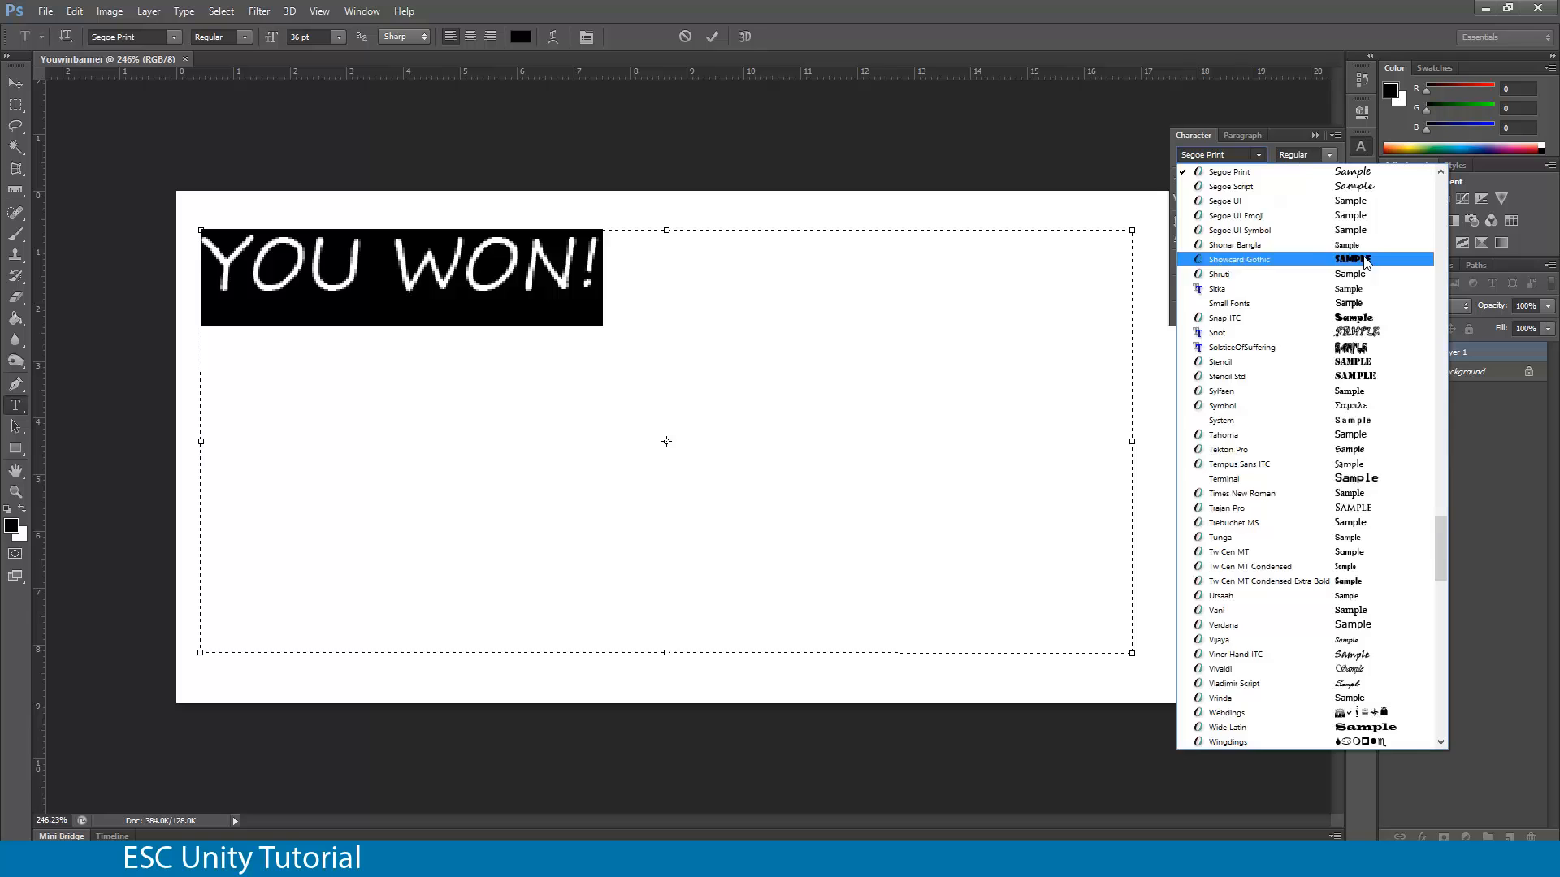
scroll(1380, 281, up, 1)
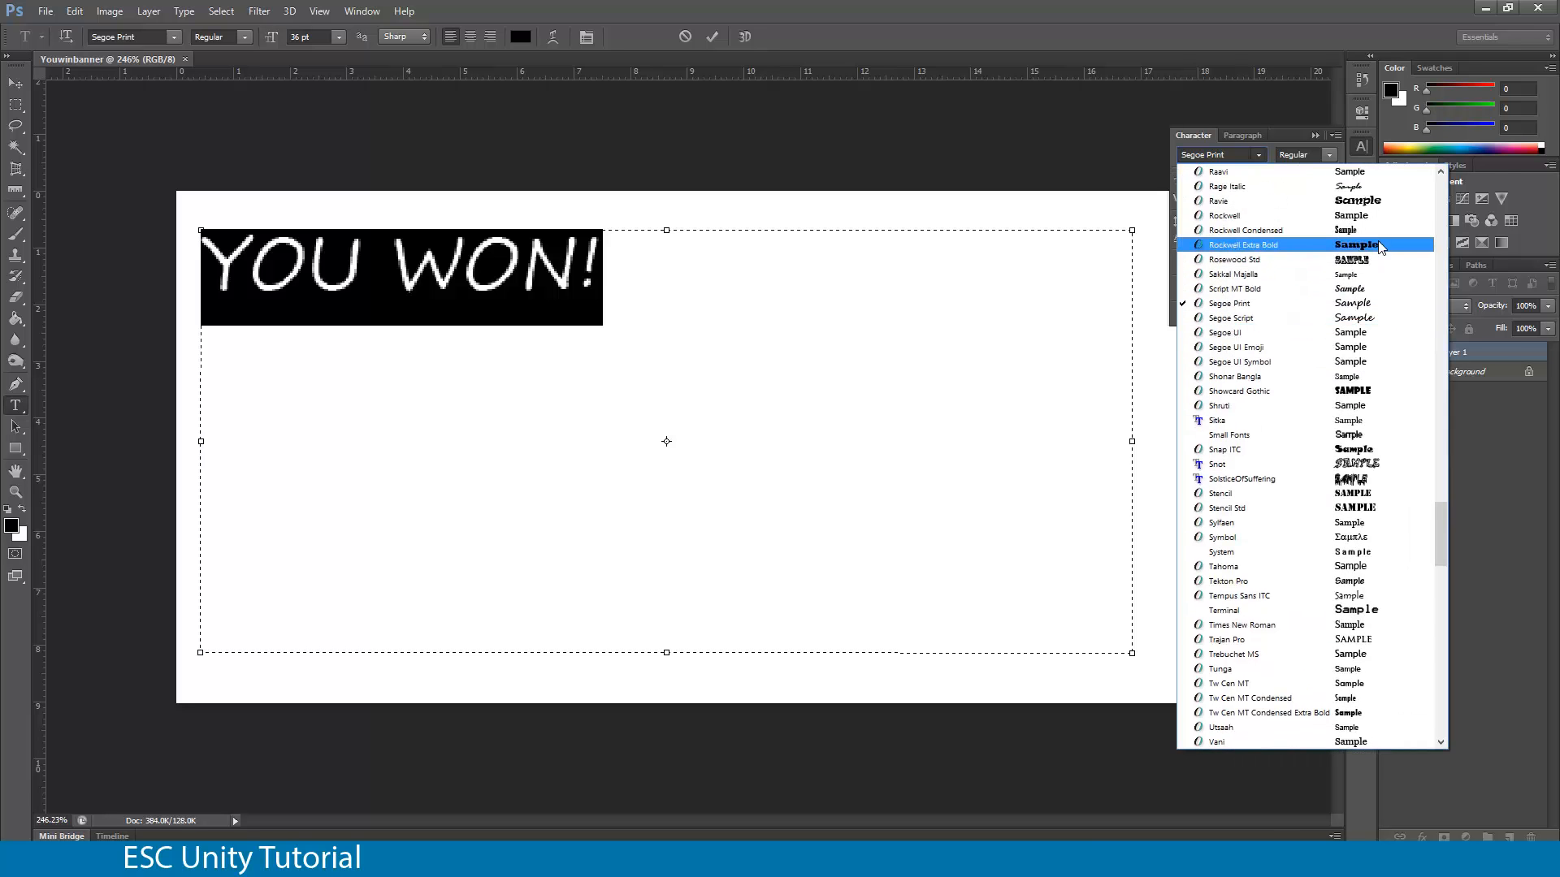
click(1382, 200)
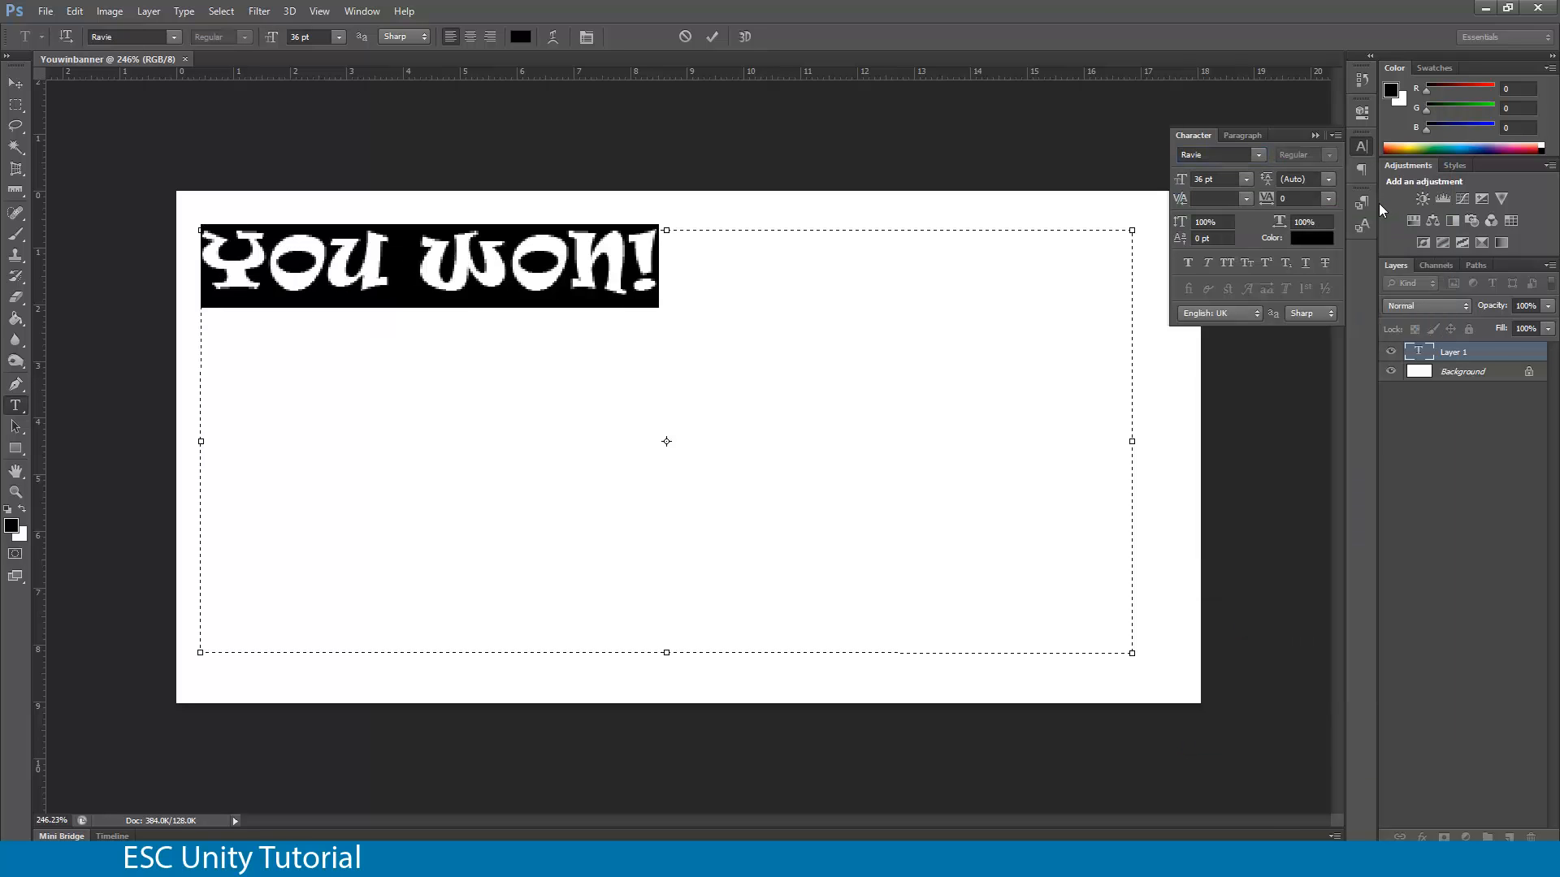
click(1246, 179)
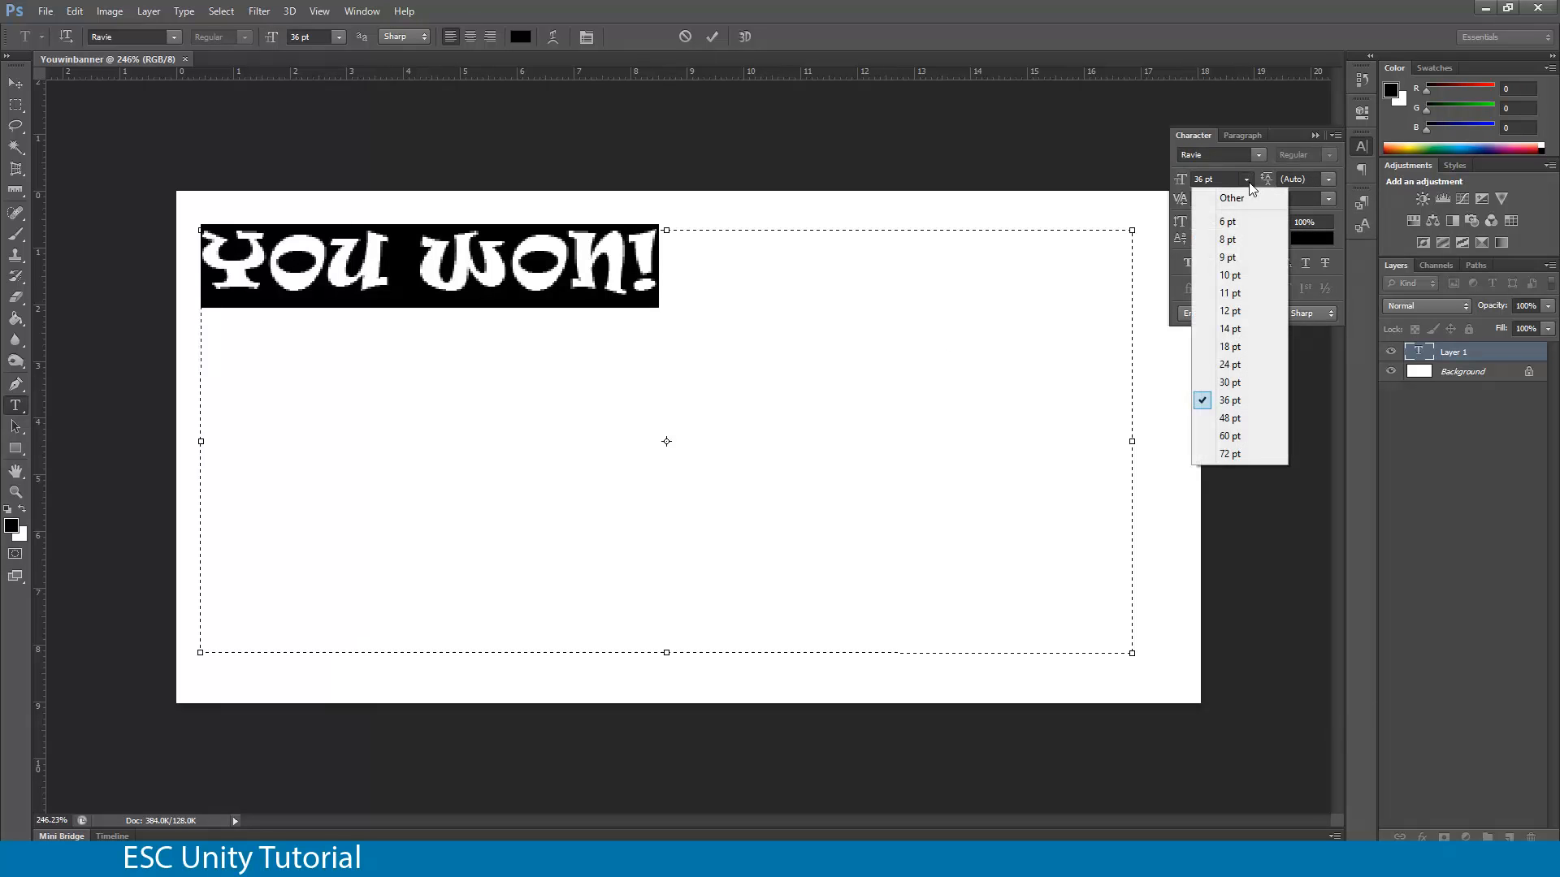
click(1218, 459)
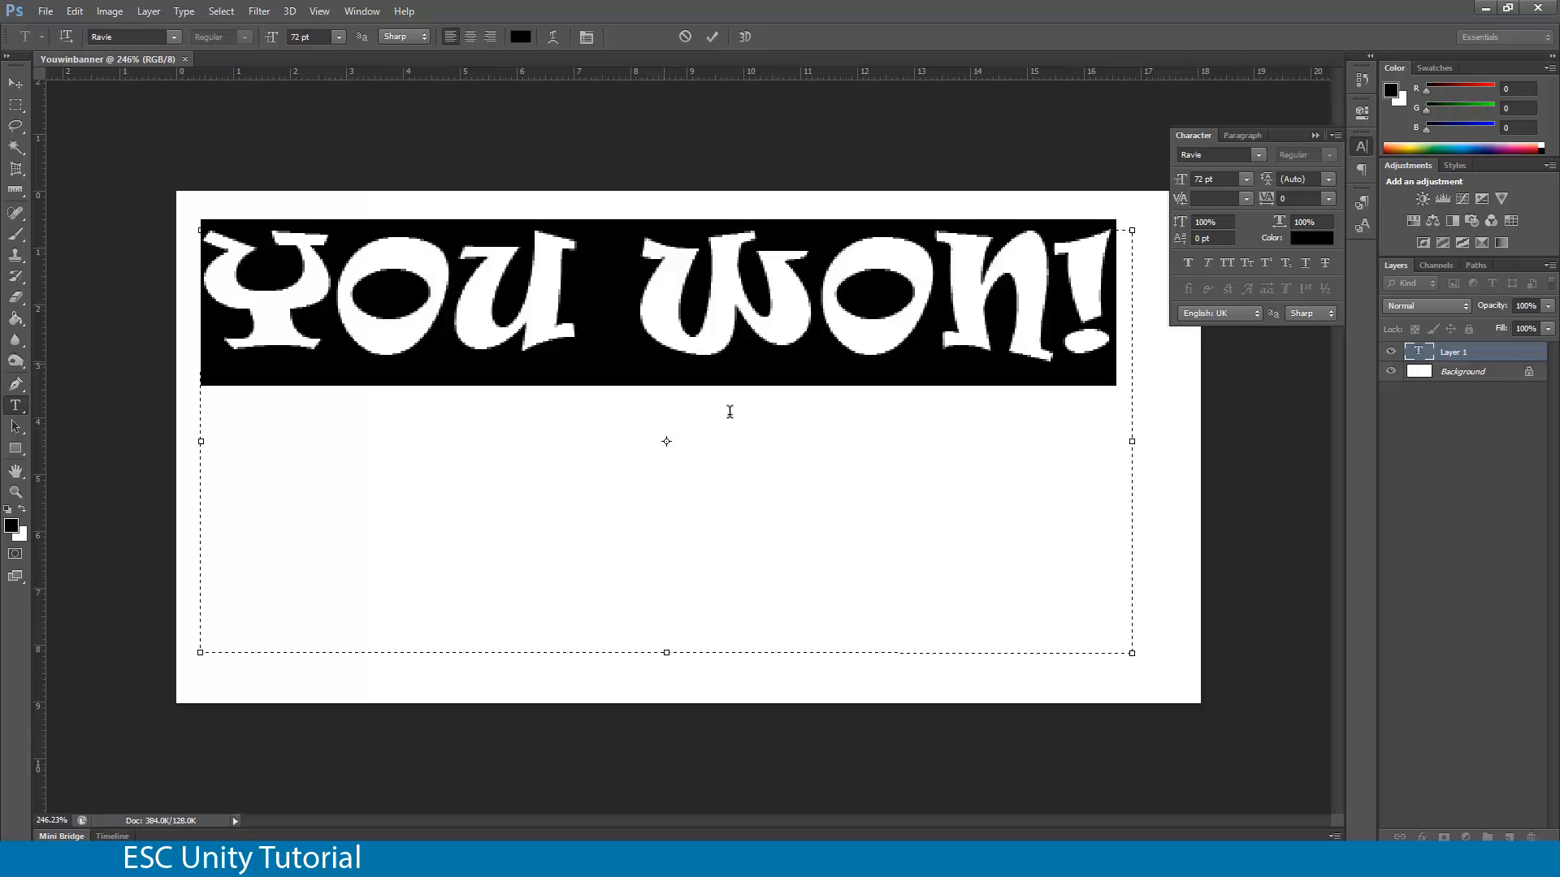
Step: Try a font size of 80 pt on the banner text and return it to 72 pt
click(1227, 180)
text(80)
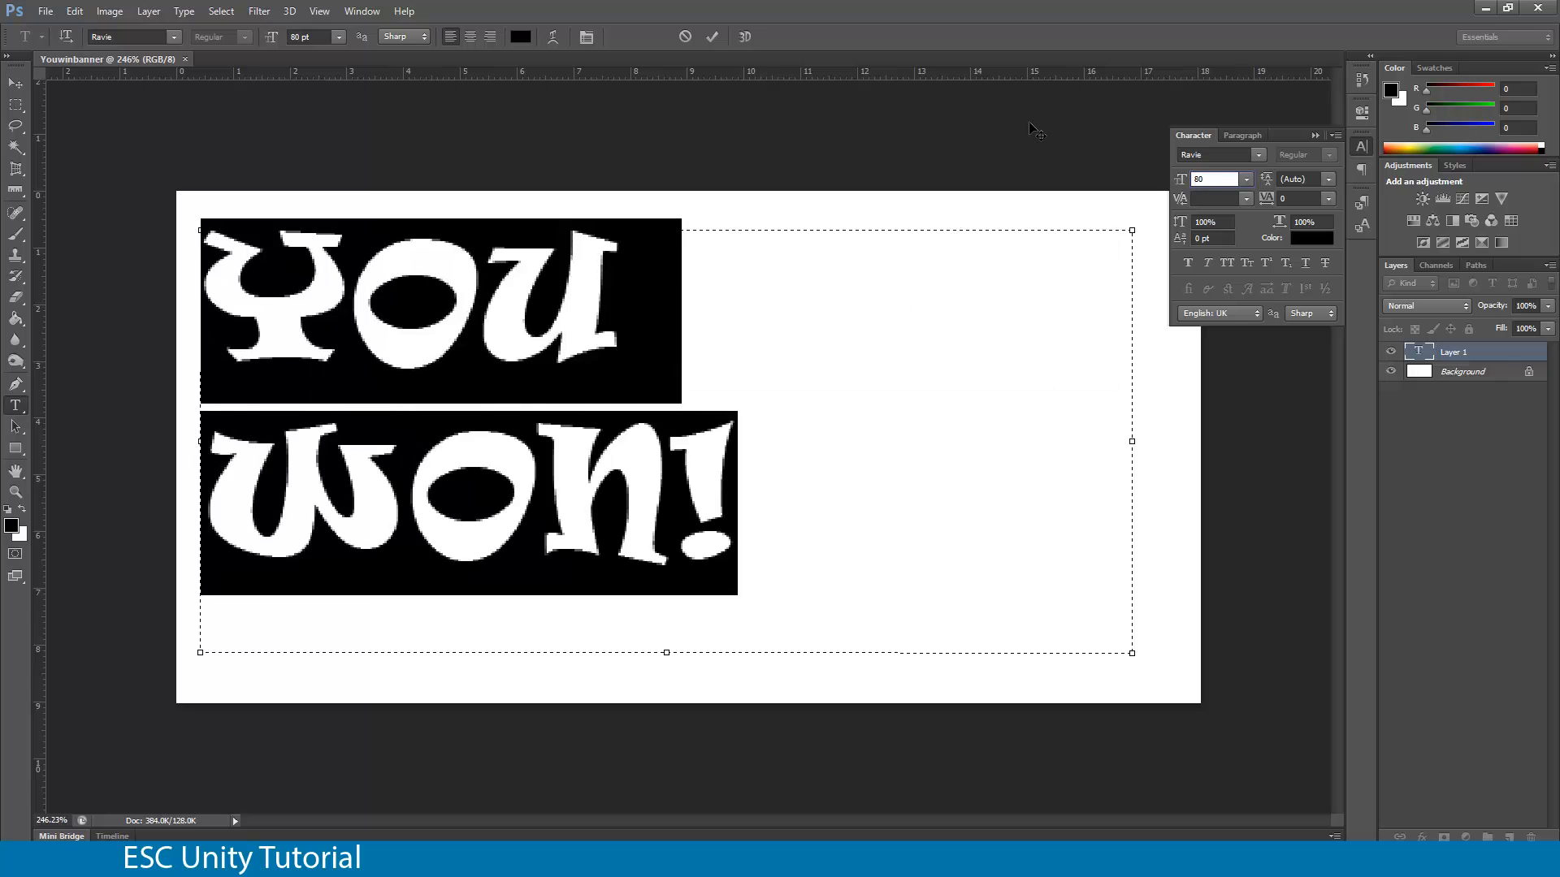
key(BackSpace)
key(BackSpace)
text(72)
key(Return)
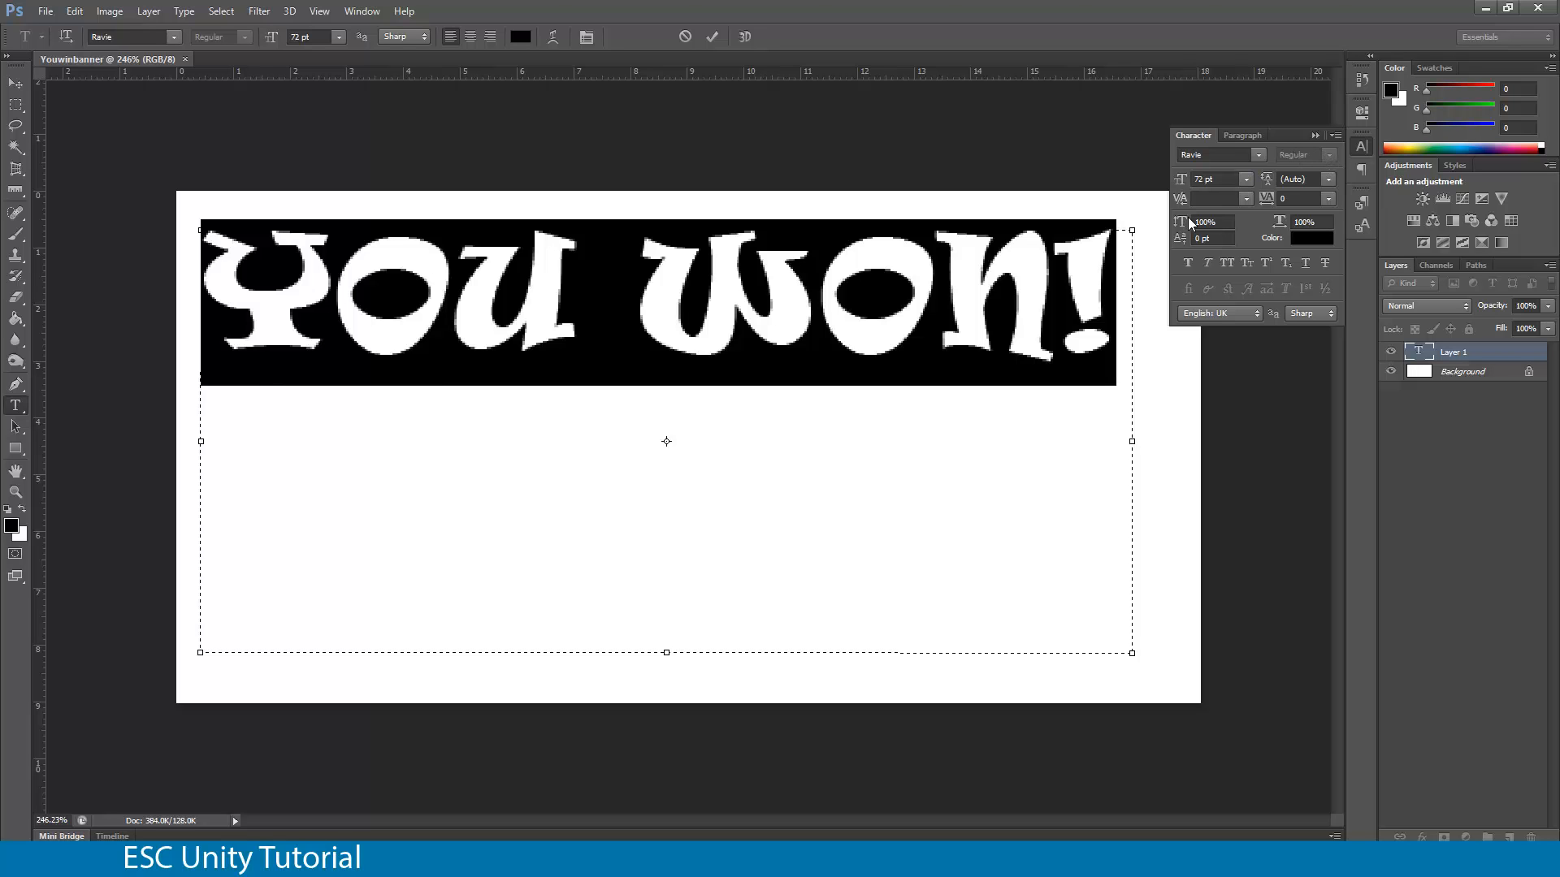
Step: Set the kerning of the "YOU WON!" text to Metrics and deselect the text
click(1210, 198)
click(1247, 199)
click(1237, 217)
click(816, 347)
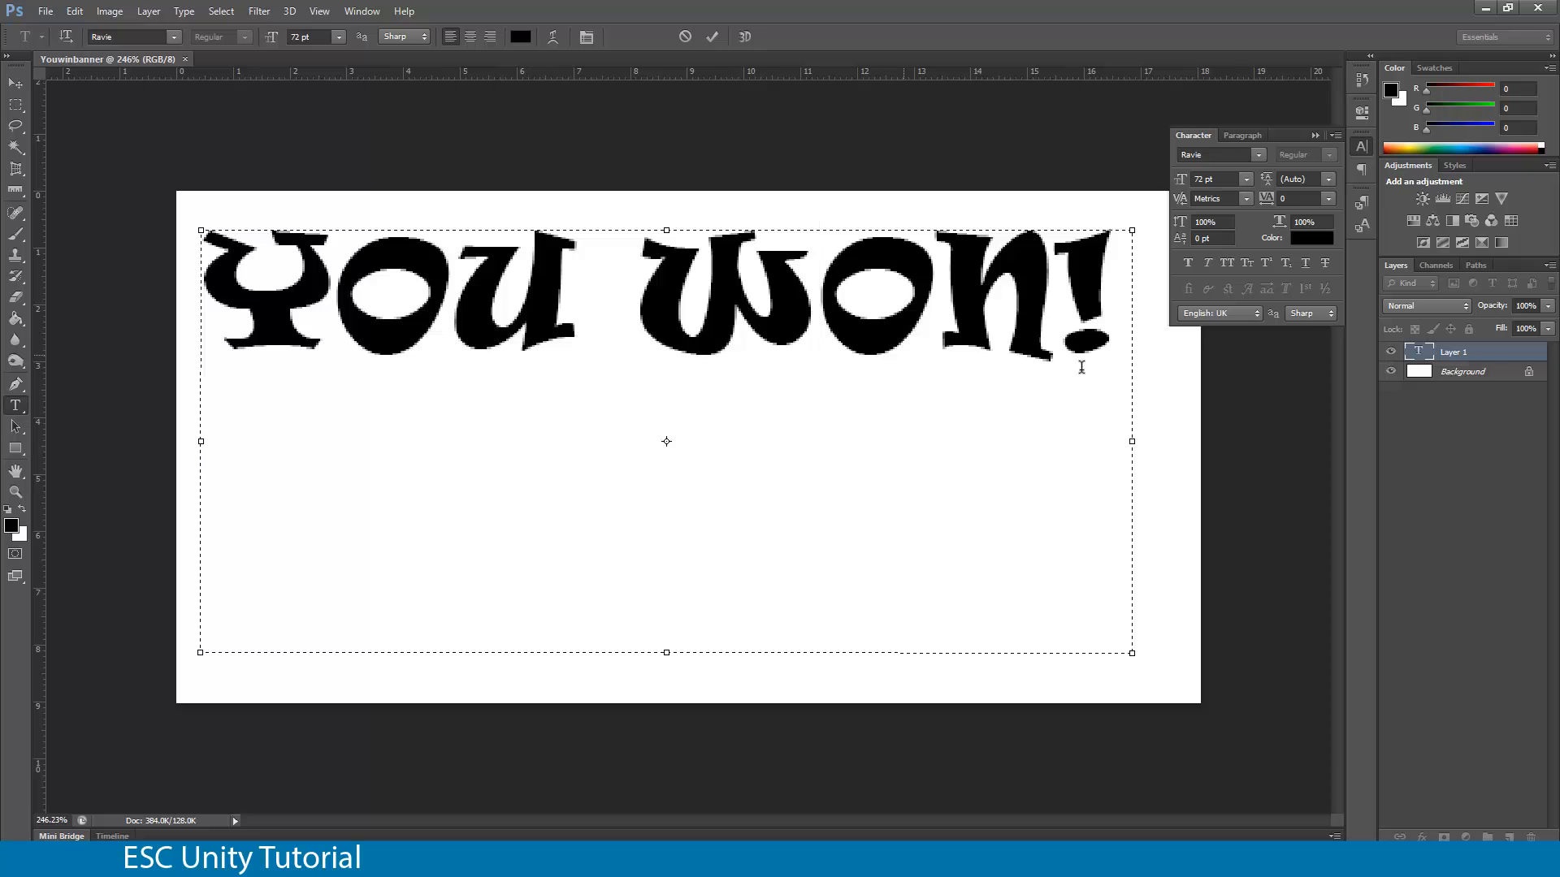
Step: Collapse the character settings, shrink the text box's height to fit the single "YOU WON!" line, and commit the text
click(1367, 150)
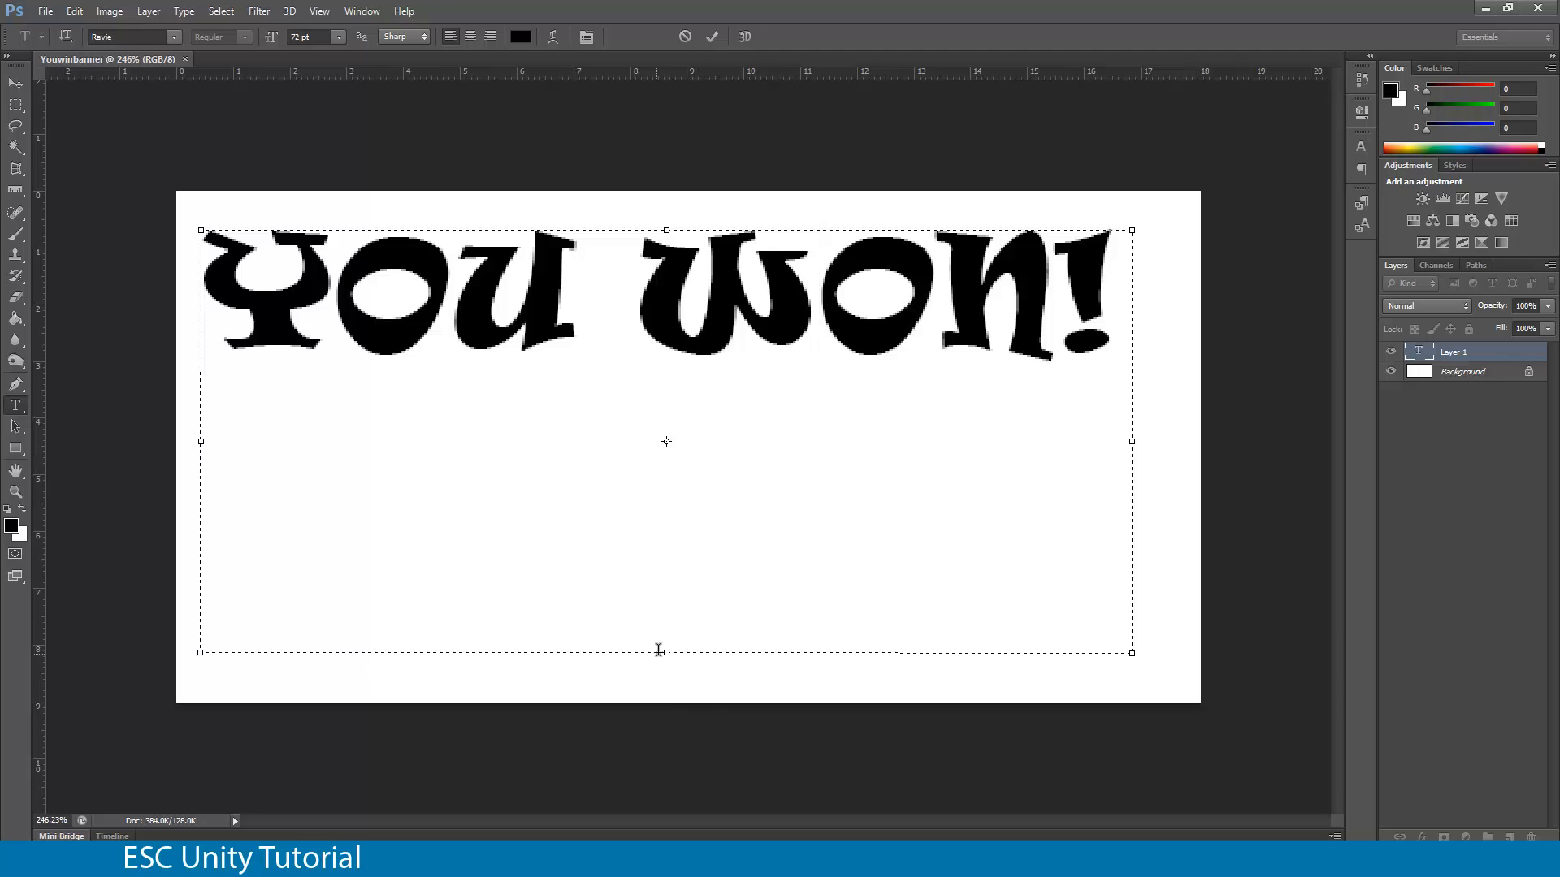
drag(667, 654, 674, 388)
click(712, 36)
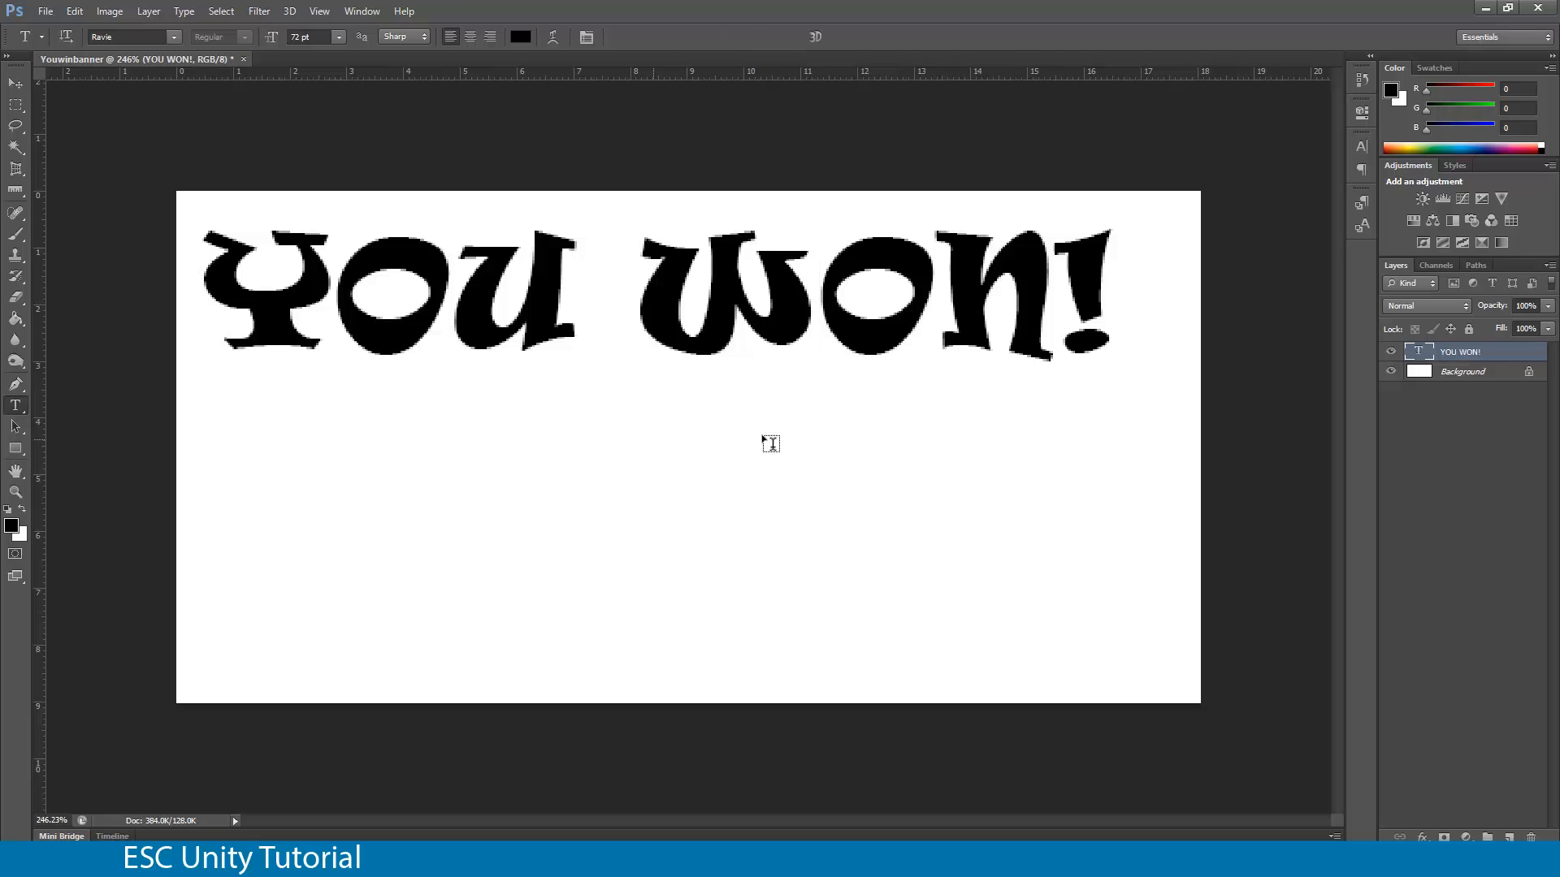
Step: Reduce the canvas height to 50 percent, keeping the width at 100 percent and anchoring at the top centre
click(112, 12)
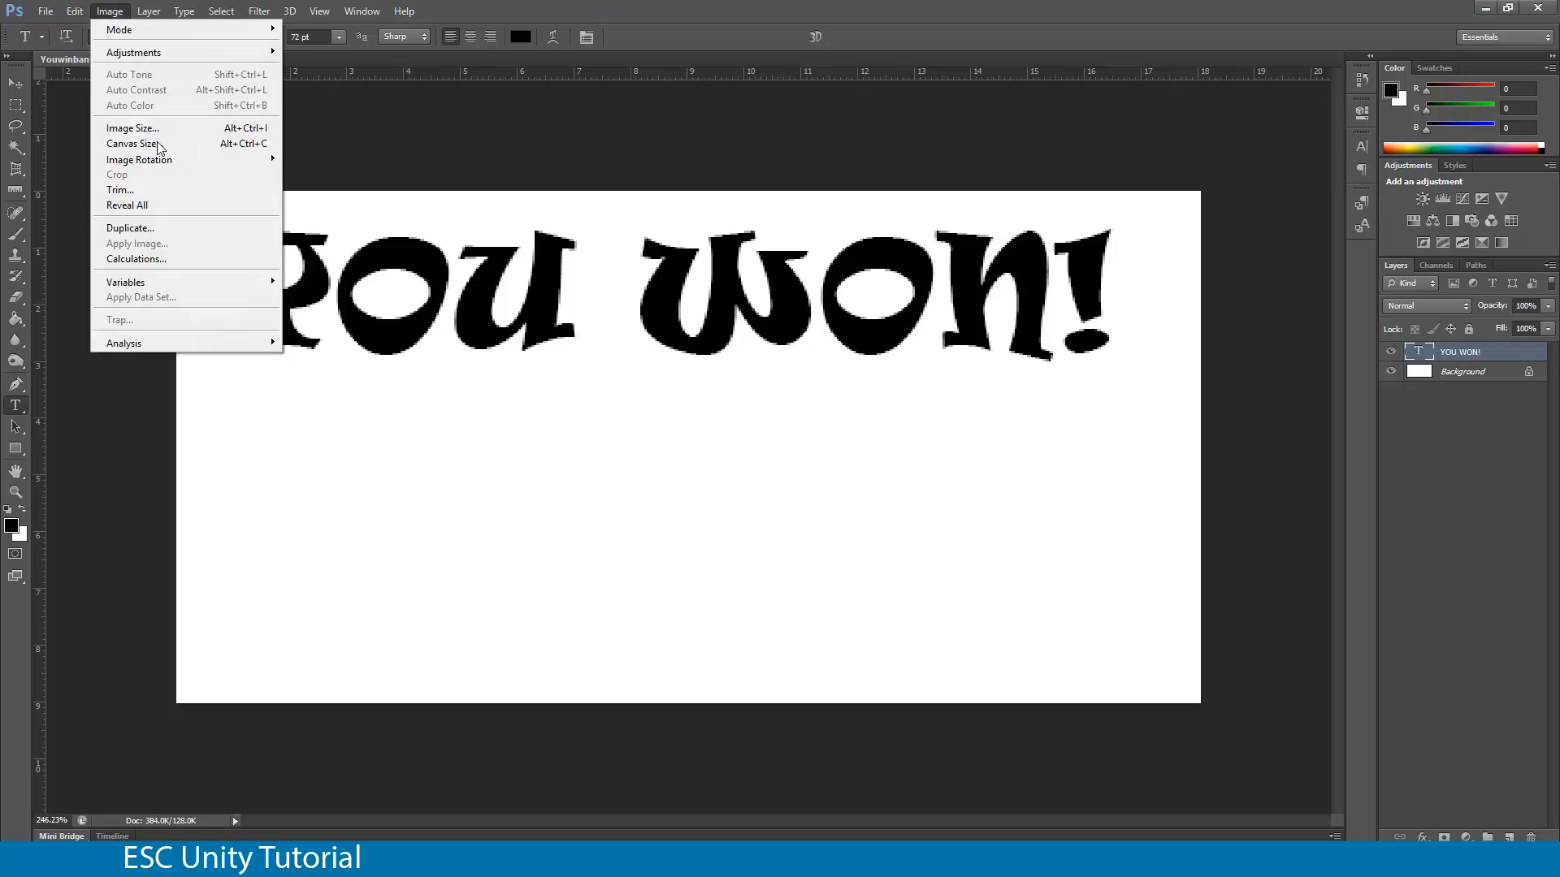
click(133, 144)
click(616, 528)
click(580, 541)
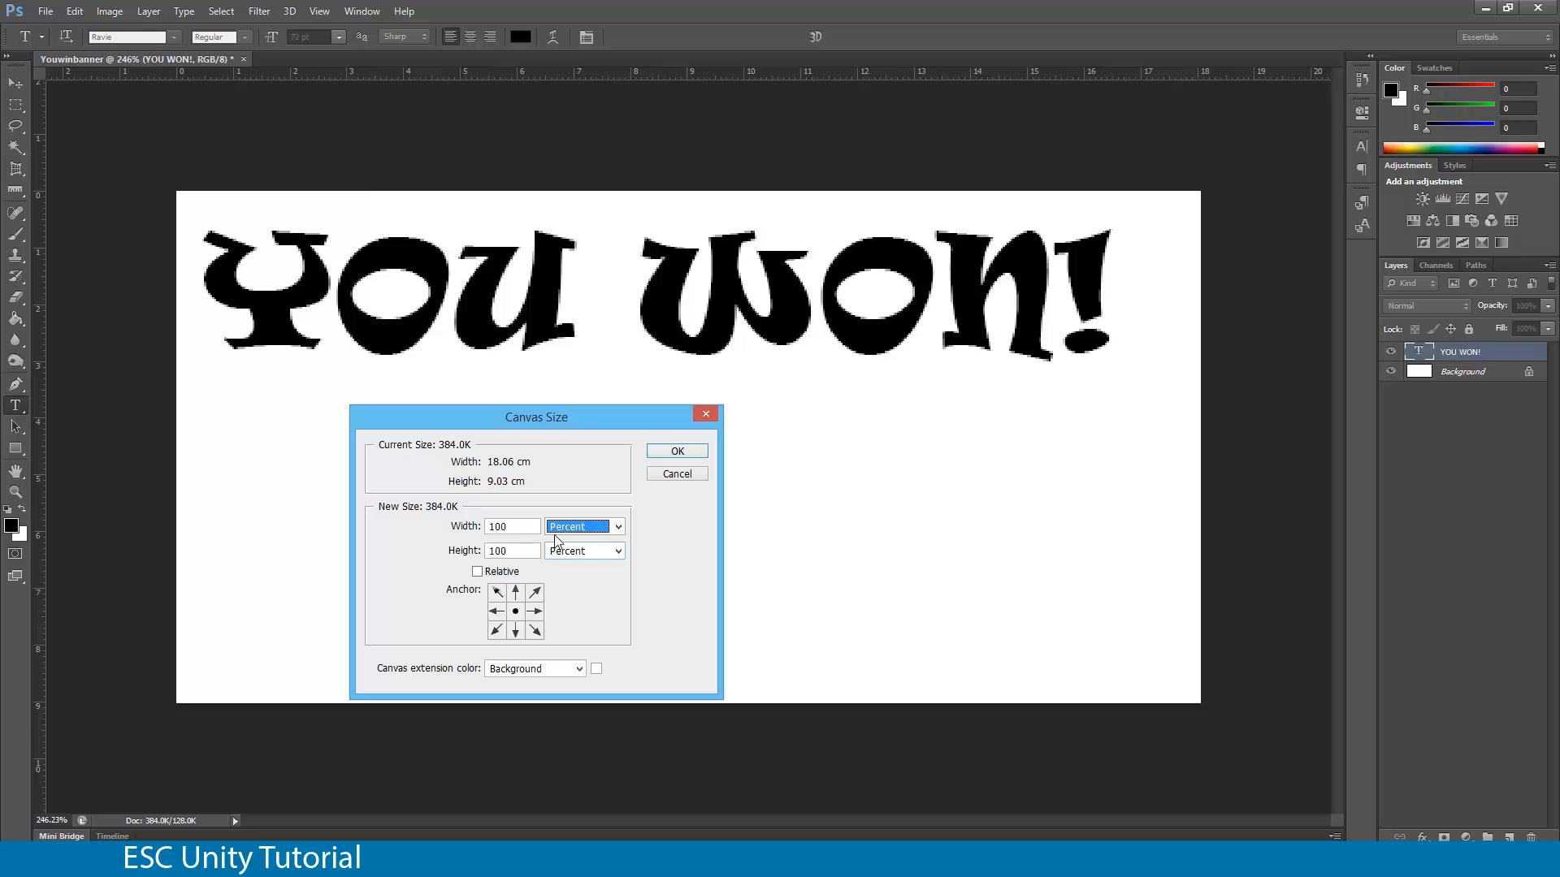
click(605, 551)
click(613, 571)
double_click(523, 552)
text(50)
click(516, 595)
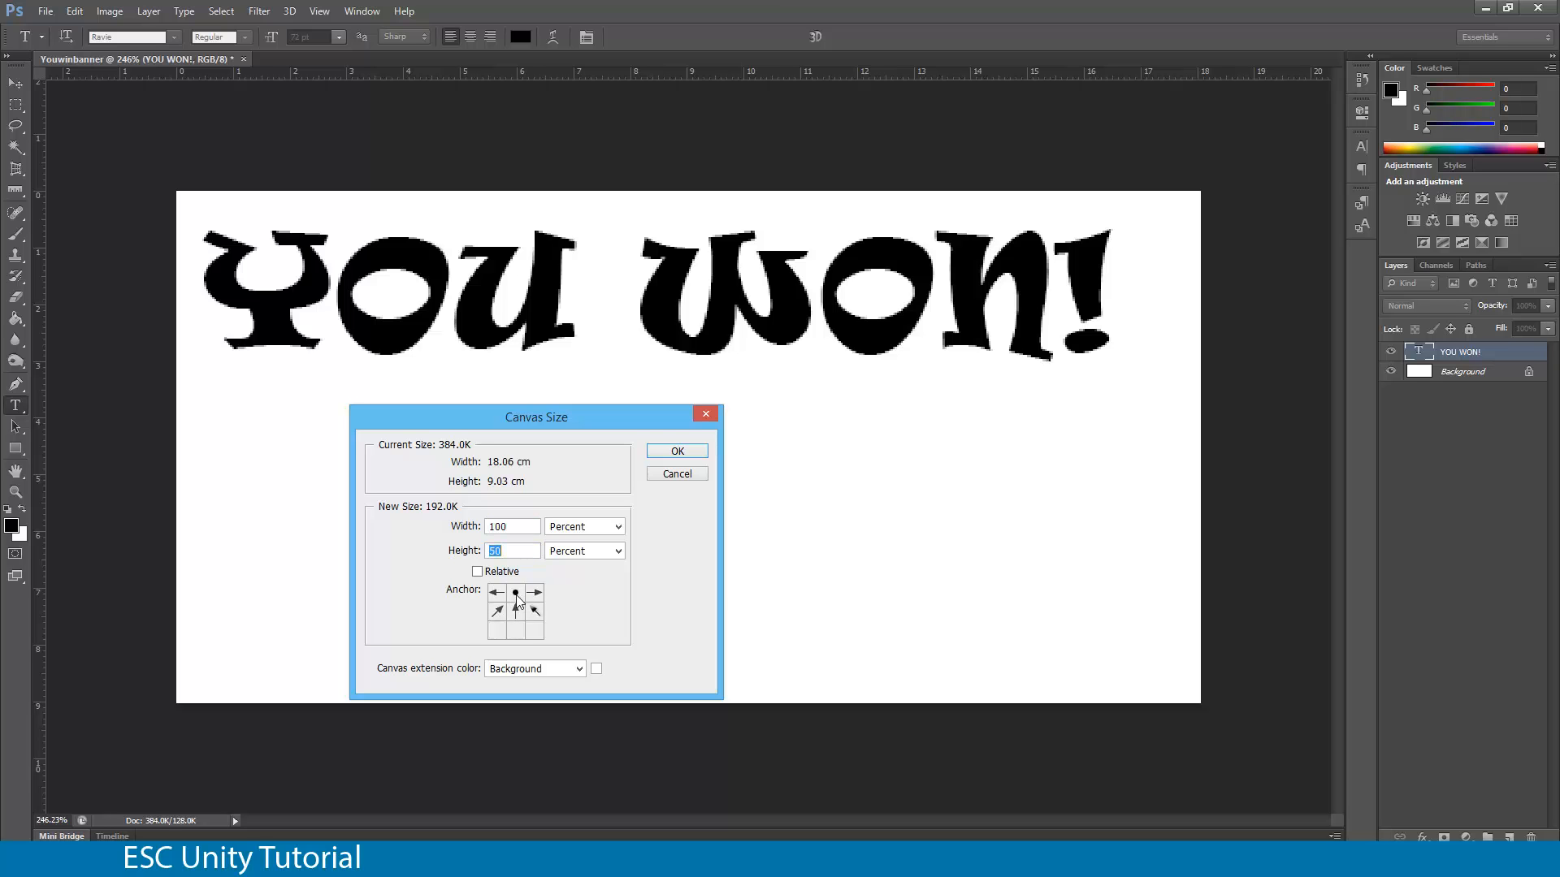
click(662, 452)
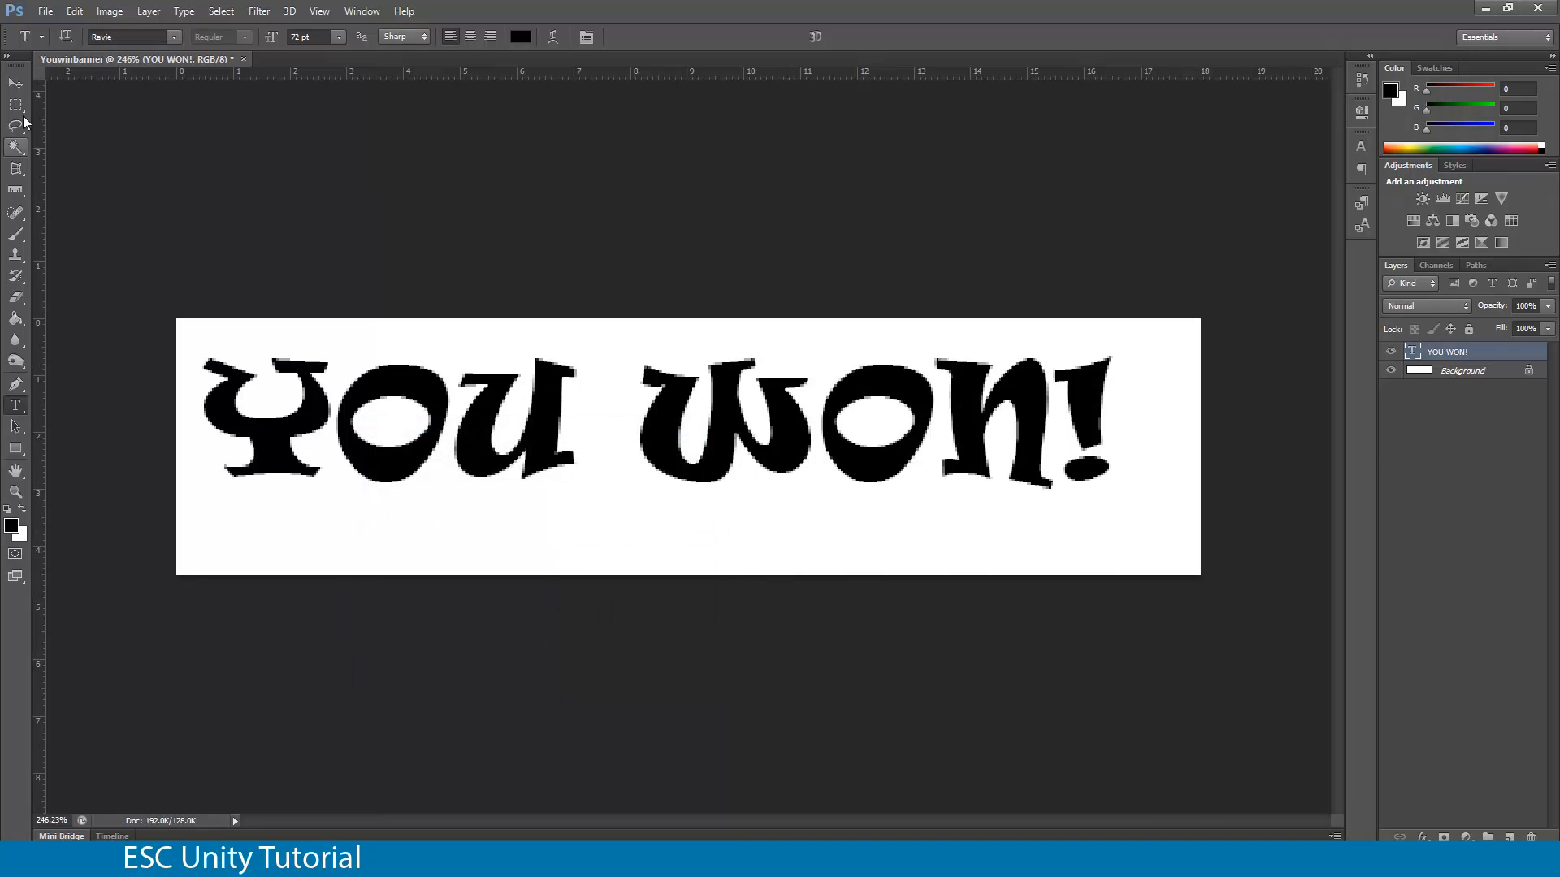
Step: Start saving the banner and browse to the Assets folder of Game2 - Car Tutorial, within Unity Projects and GameDesign Tutorials
click(45, 11)
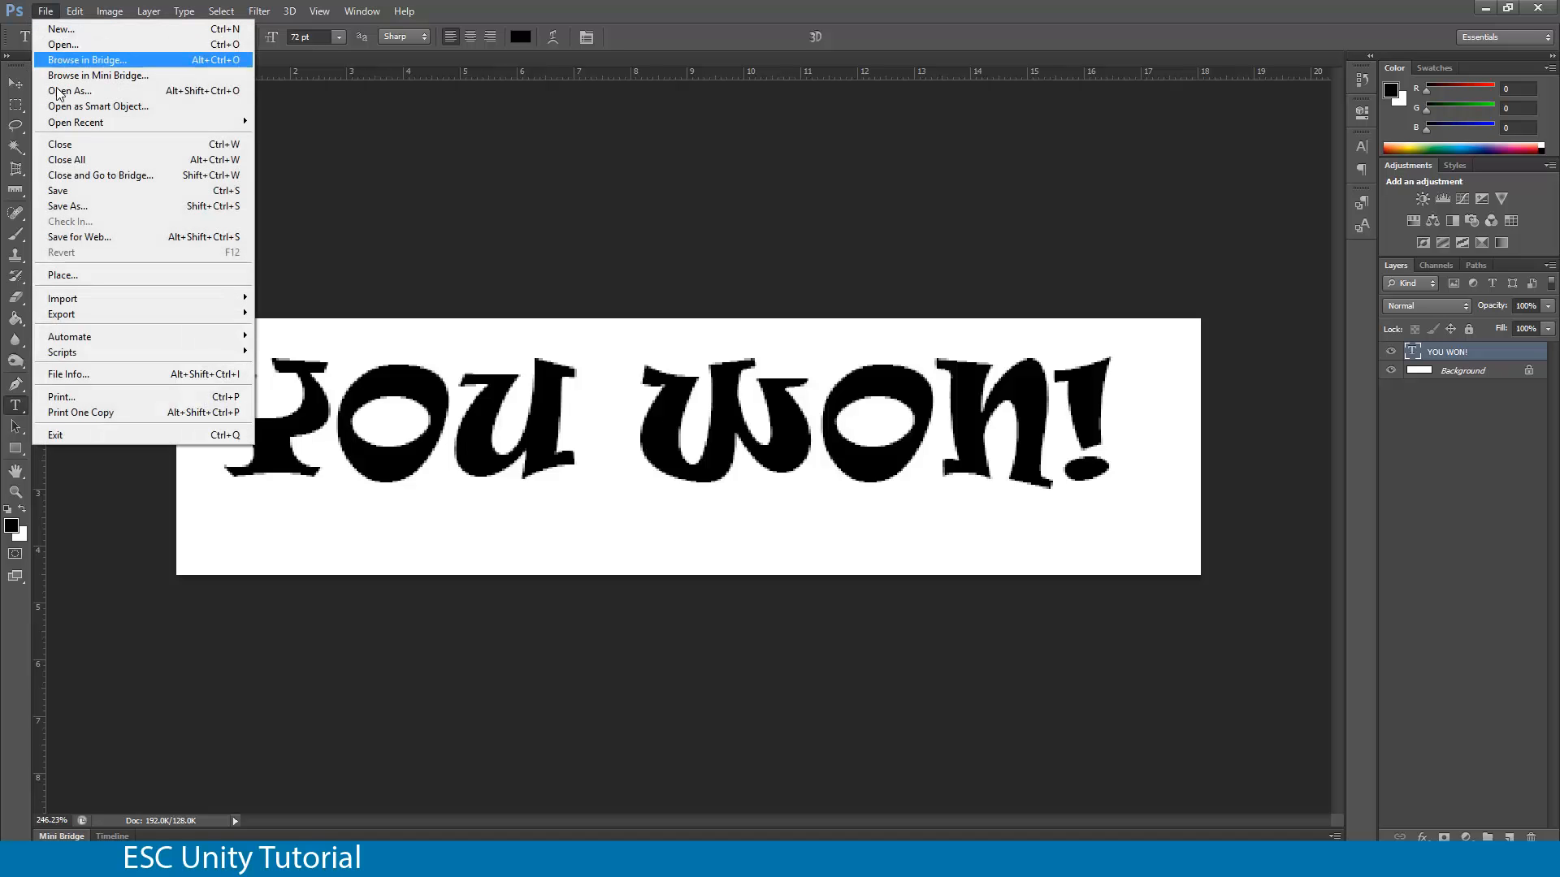
click(85, 192)
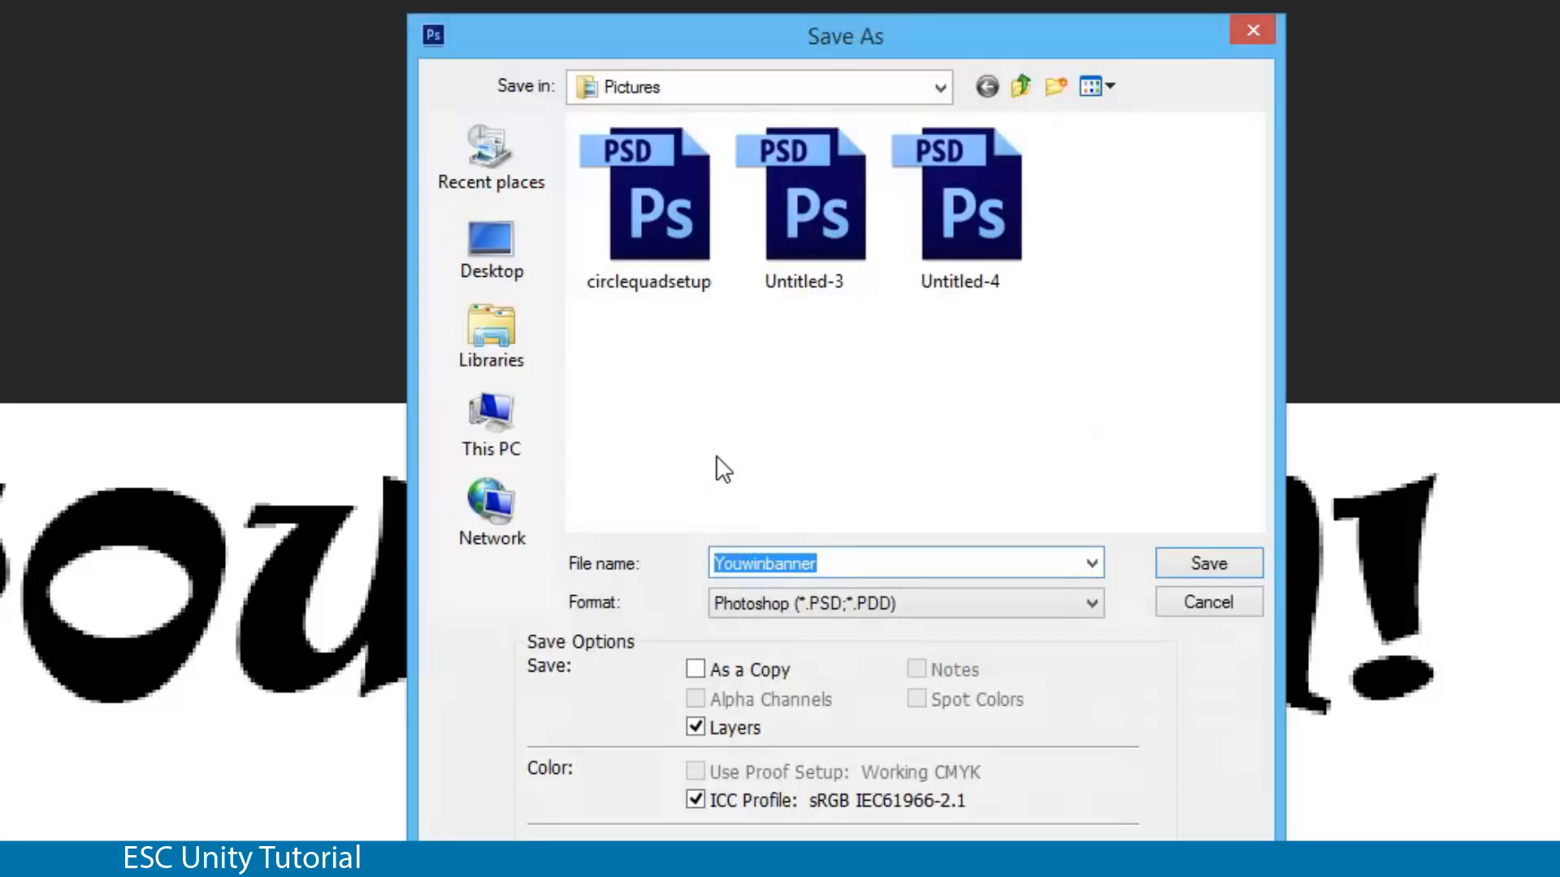
key(Return)
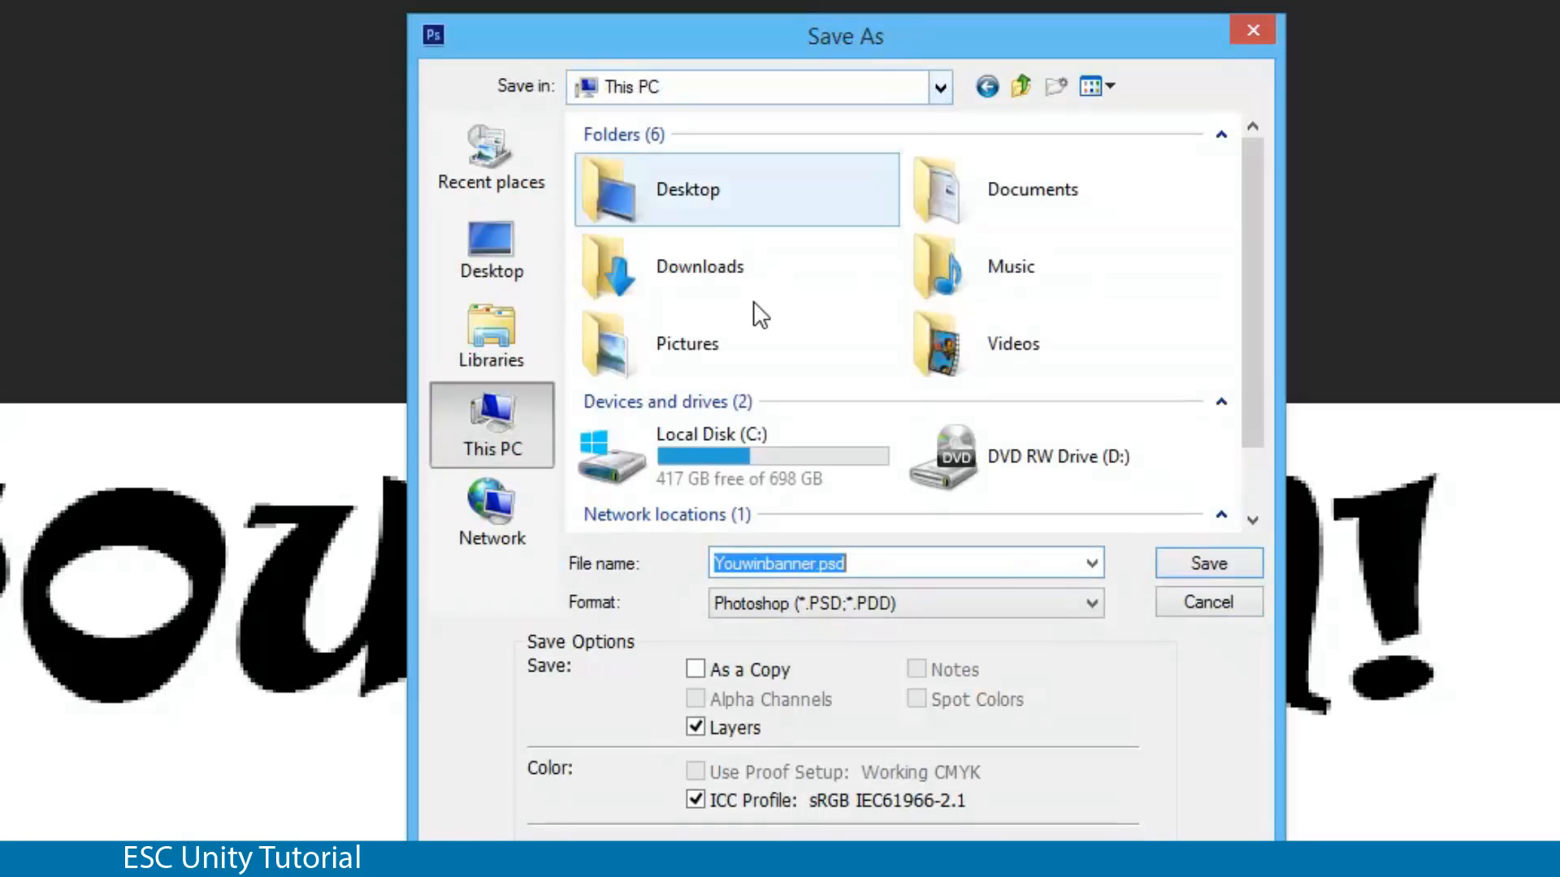
double_click(708, 465)
double_click(700, 435)
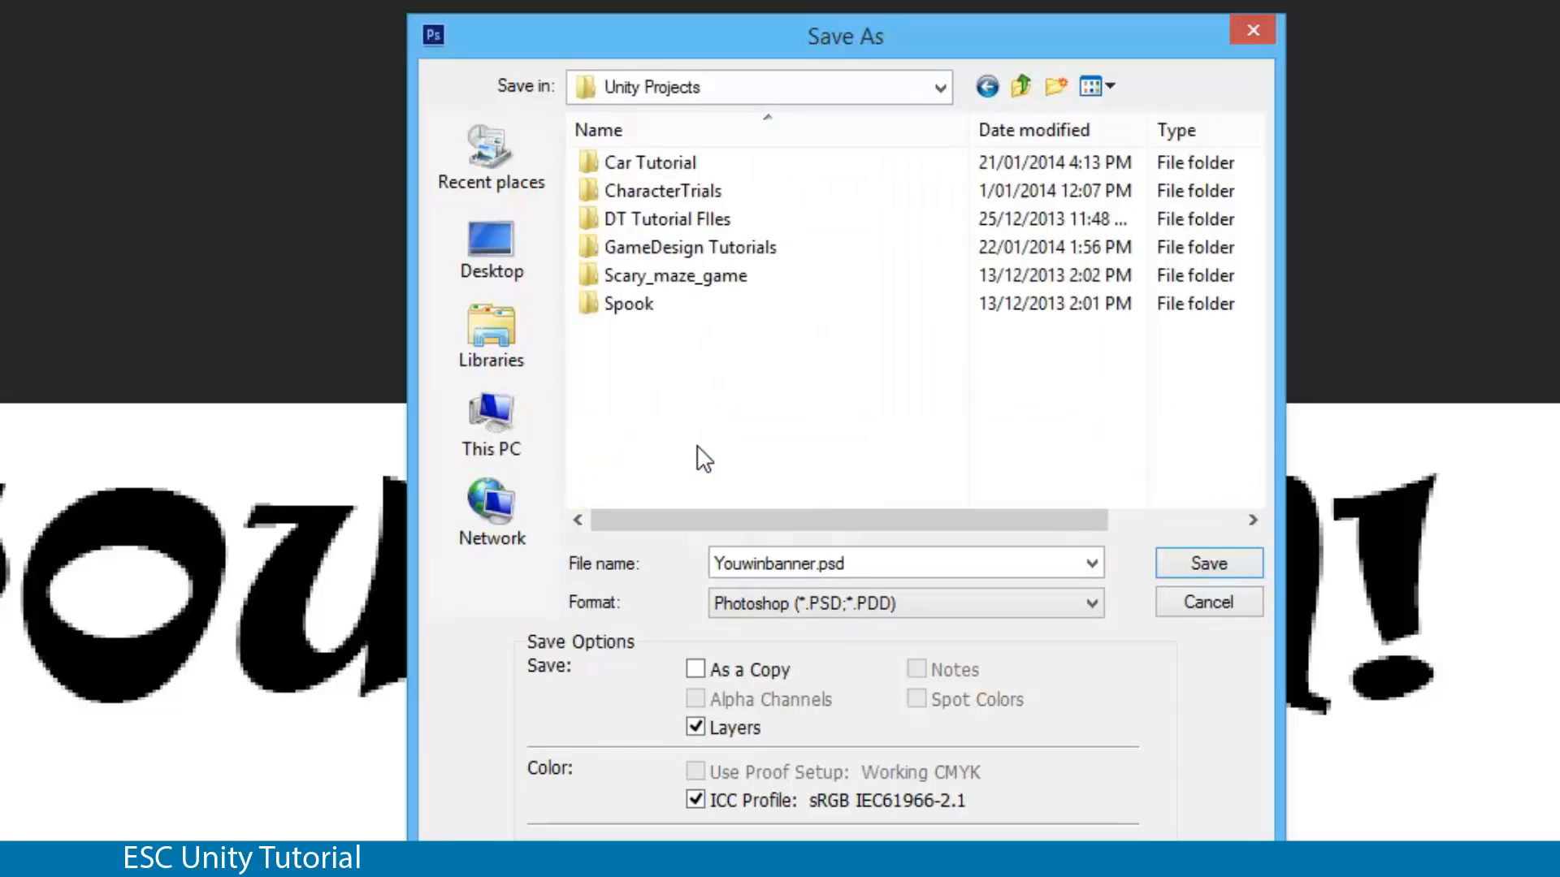
double_click(709, 253)
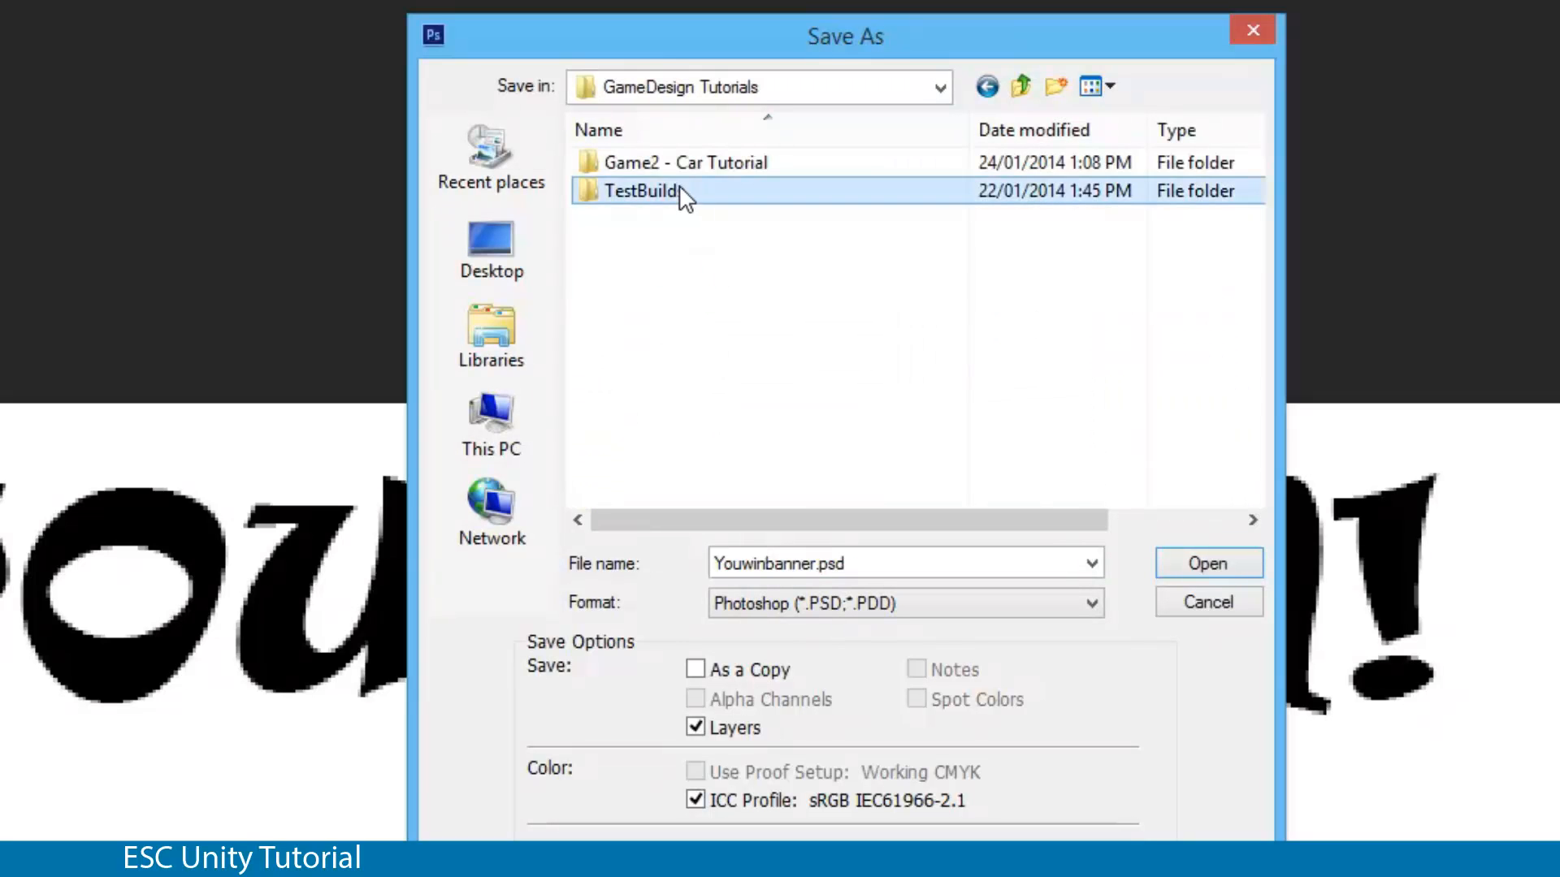
double_click(683, 193)
click(1017, 86)
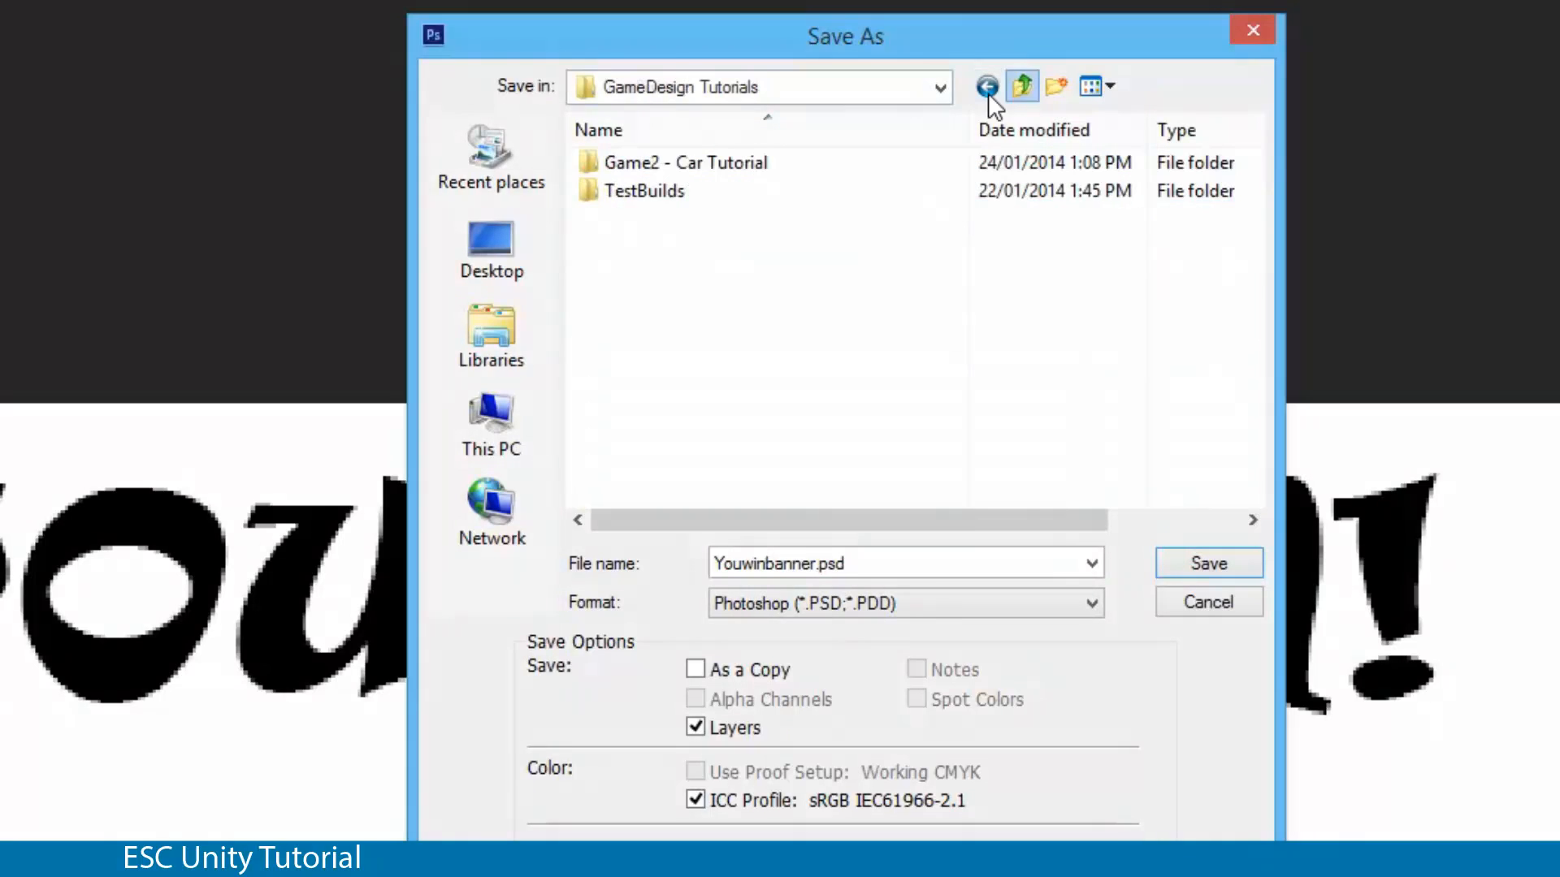
double_click(724, 159)
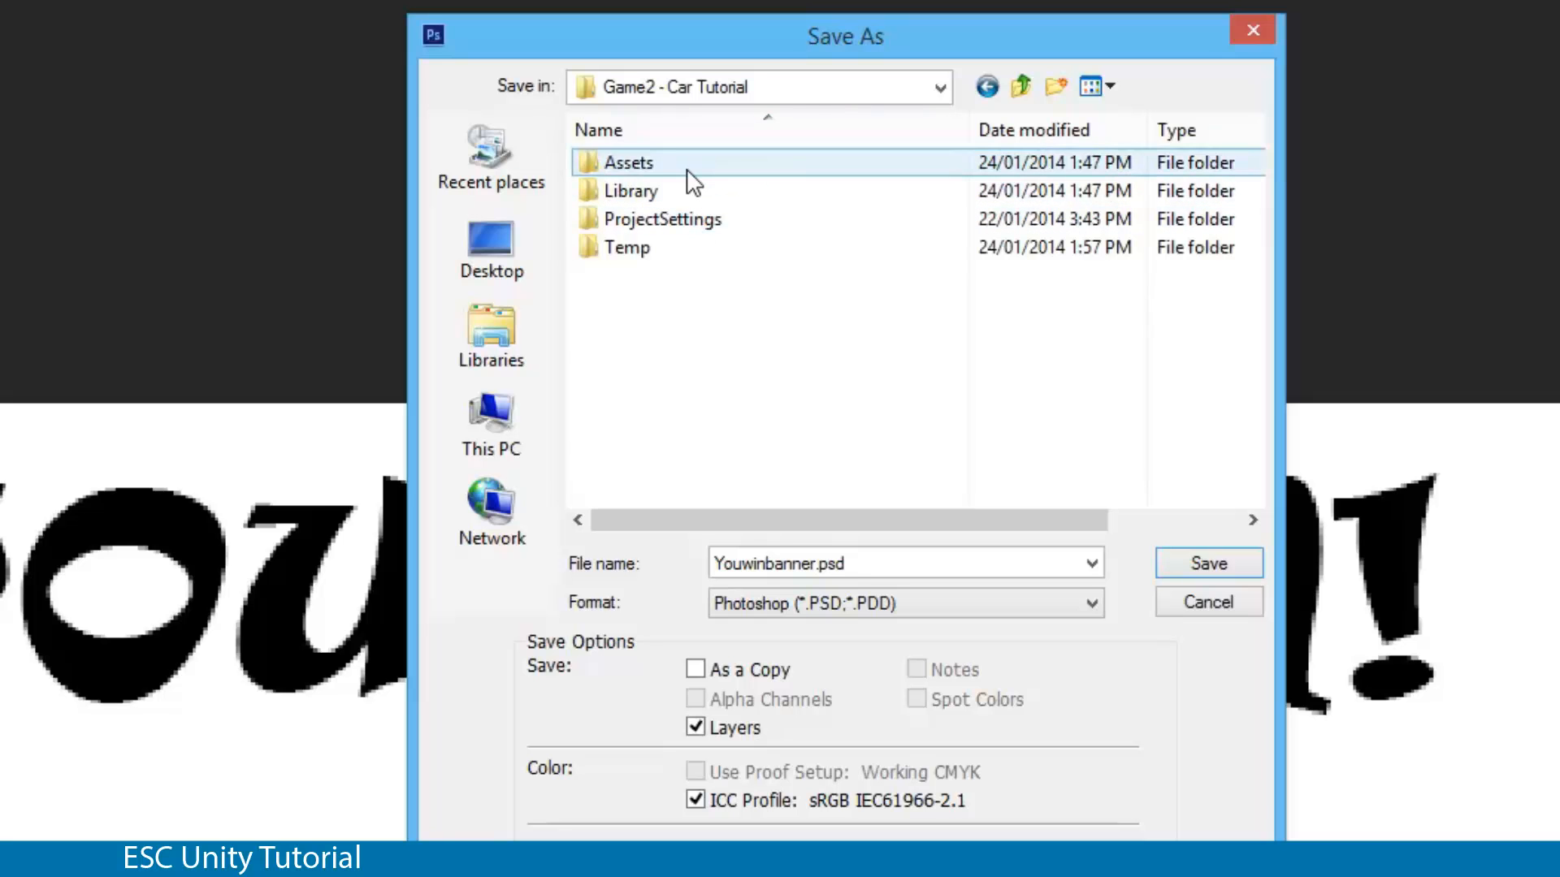
click(688, 164)
double_click(691, 173)
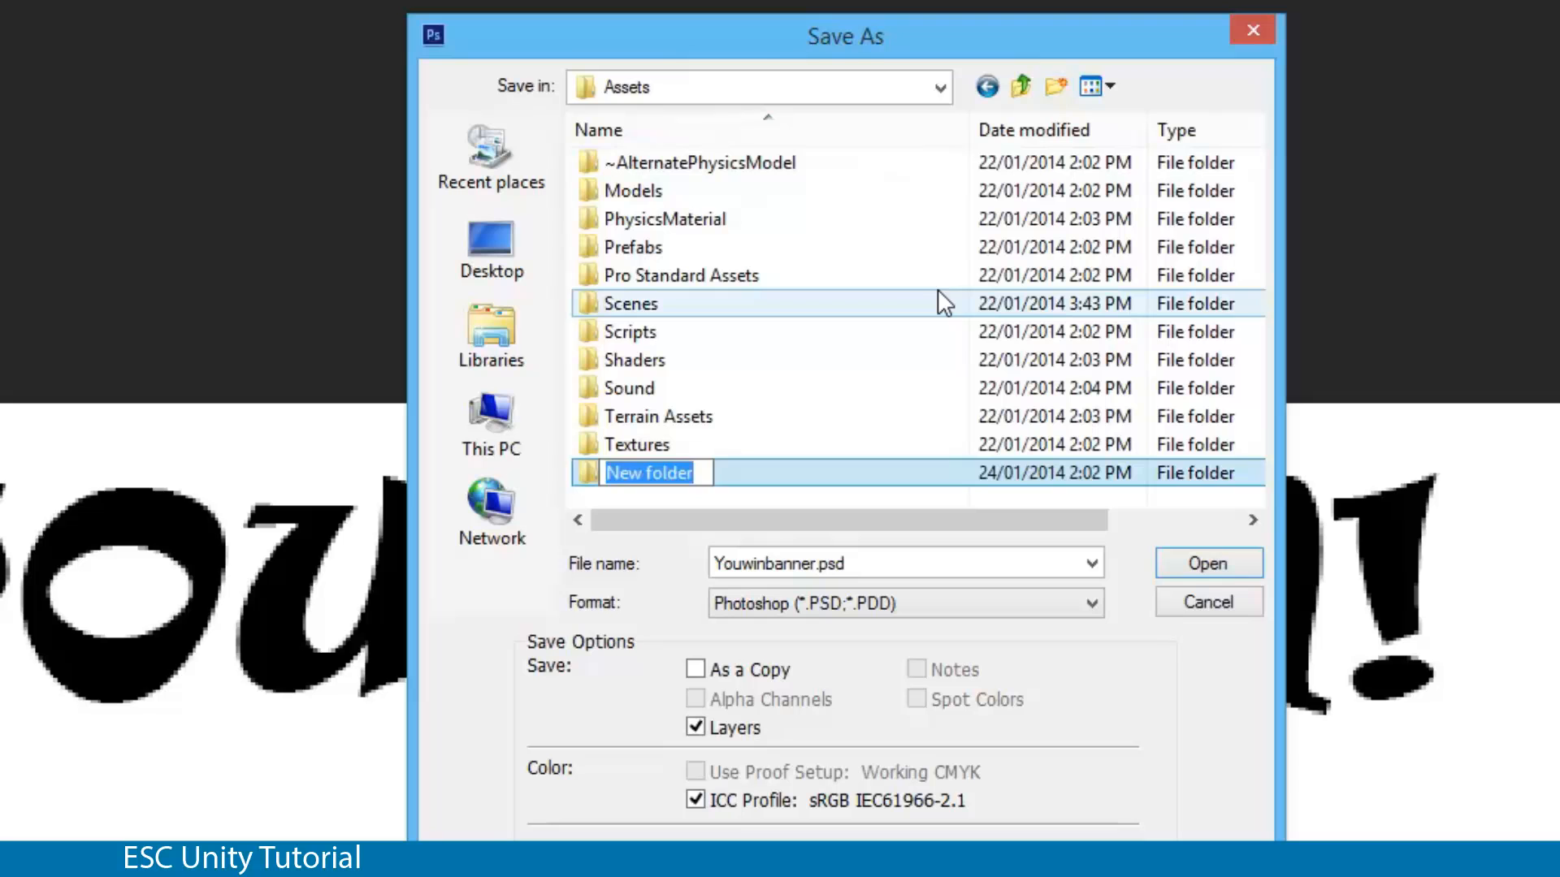
Step: Create a folder named _Images inside Assets and open it as the save location
text(_)
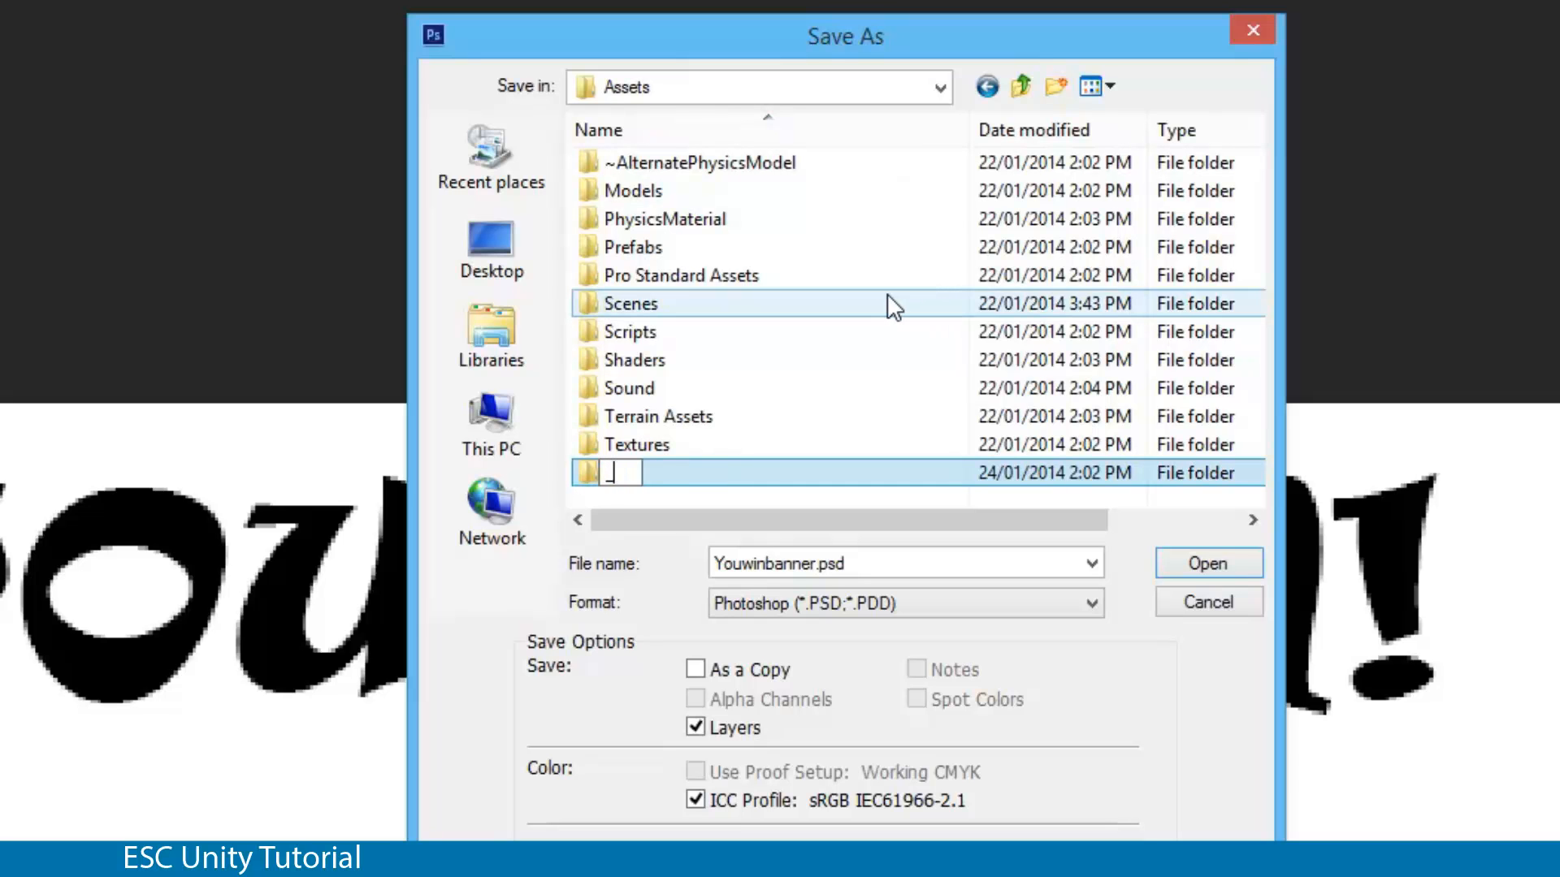
text(Images)
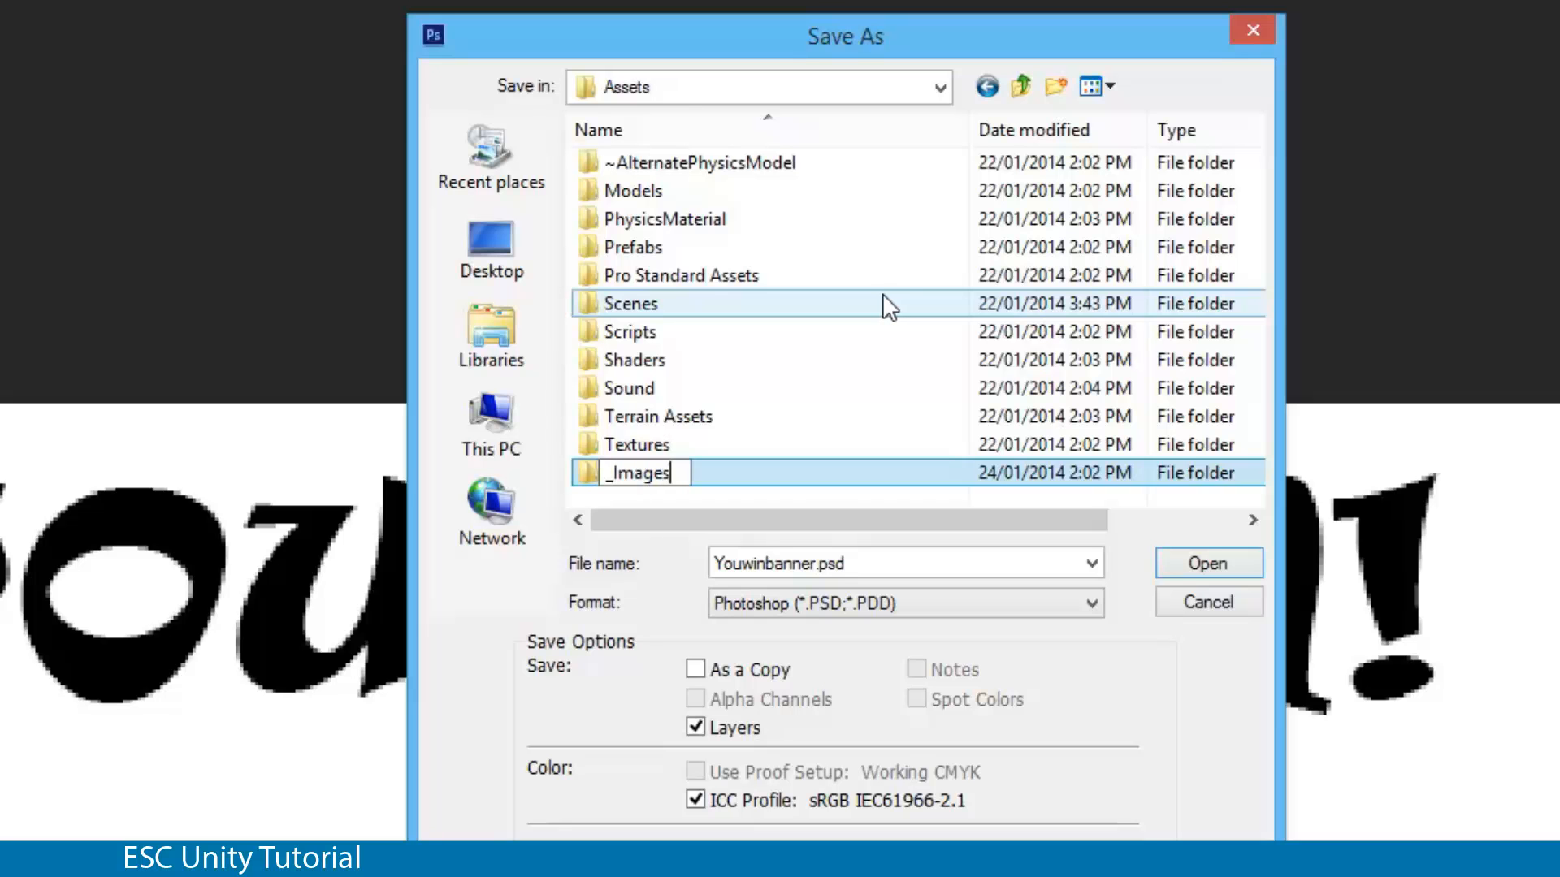
key(Return)
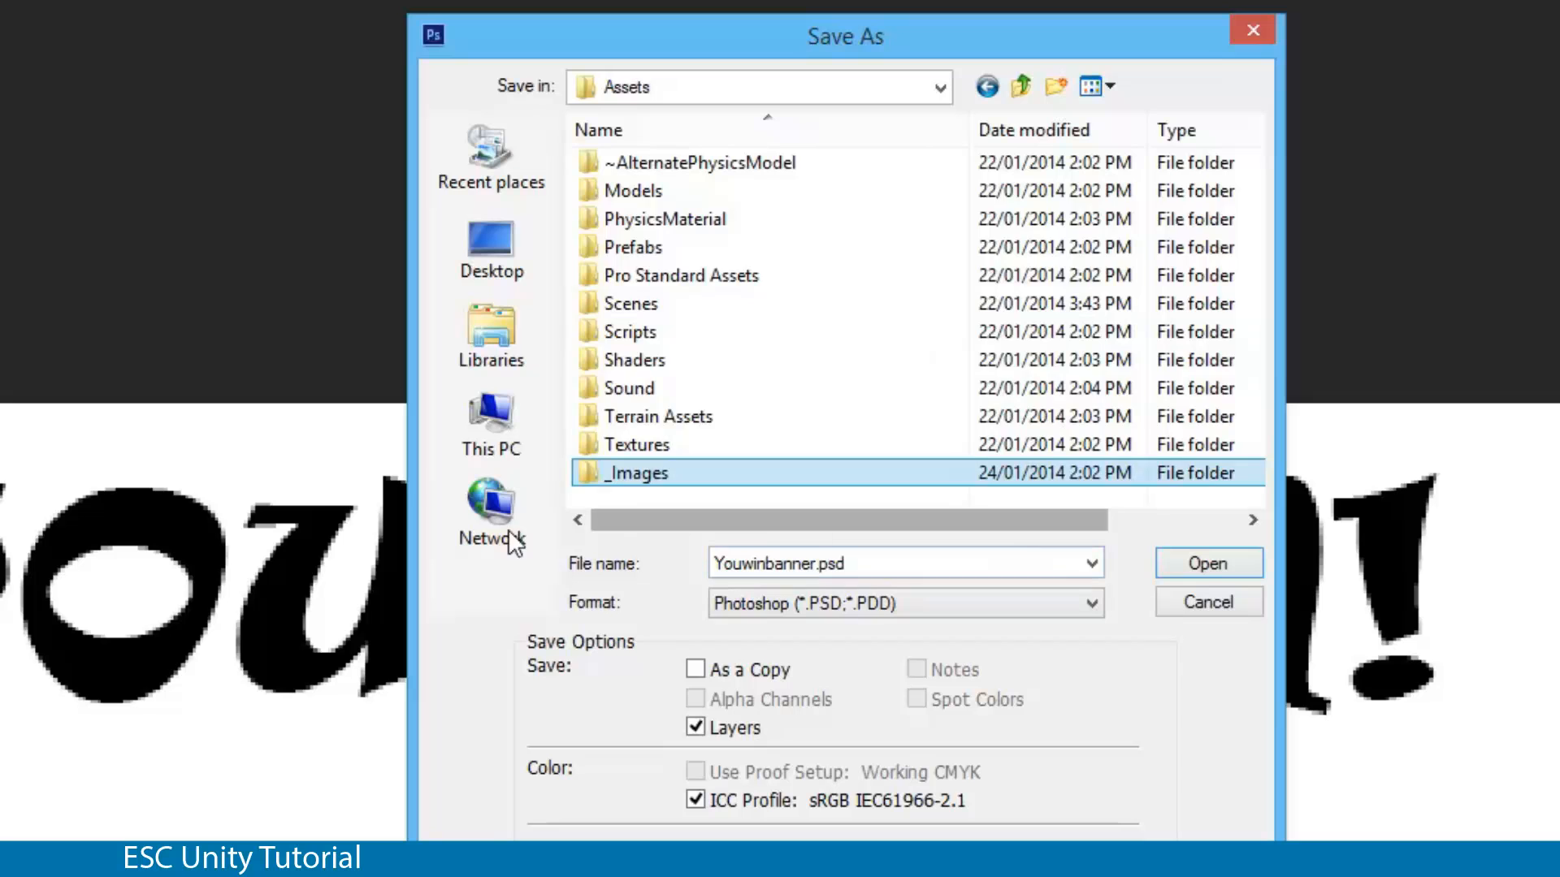
double_click(807, 471)
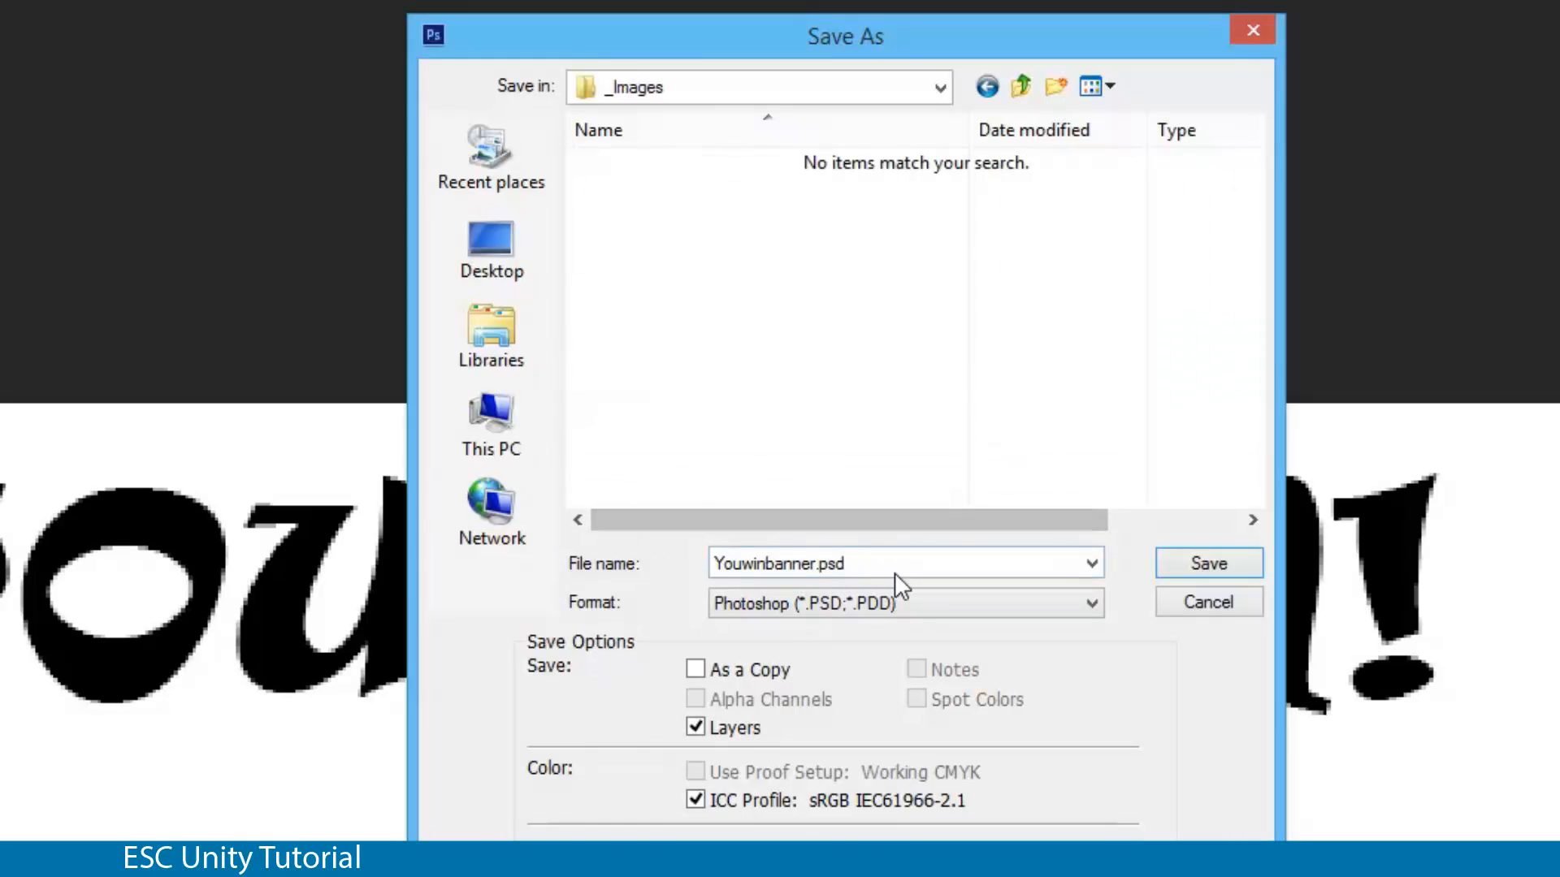
Step: Save the banner as Youwinbanner.psd in Photoshop format with Maximize Compatibility enabled
double_click(867, 563)
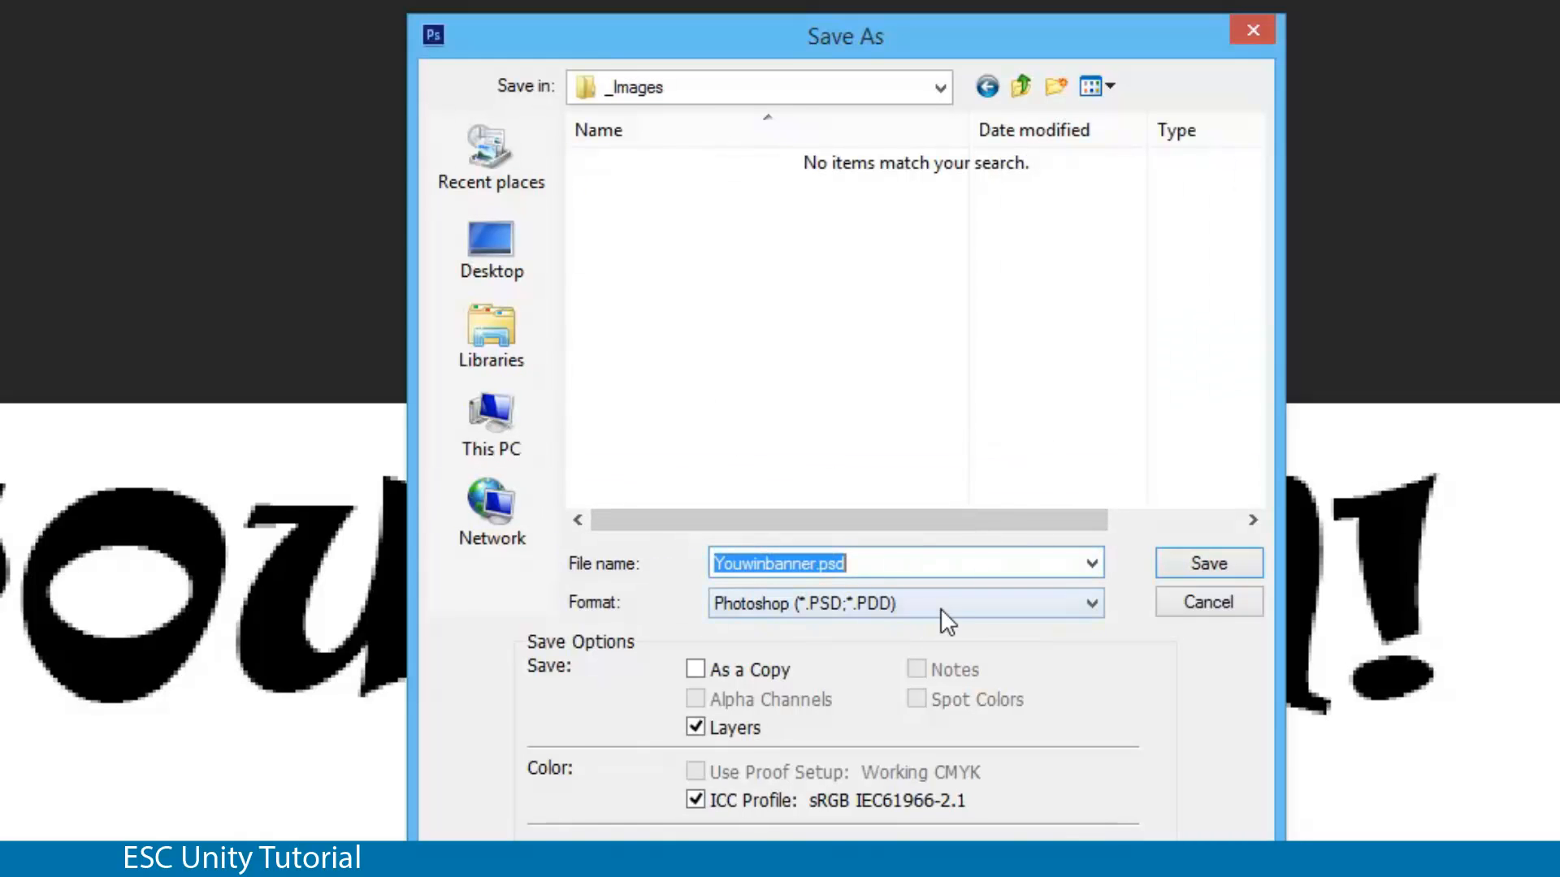
click(1201, 558)
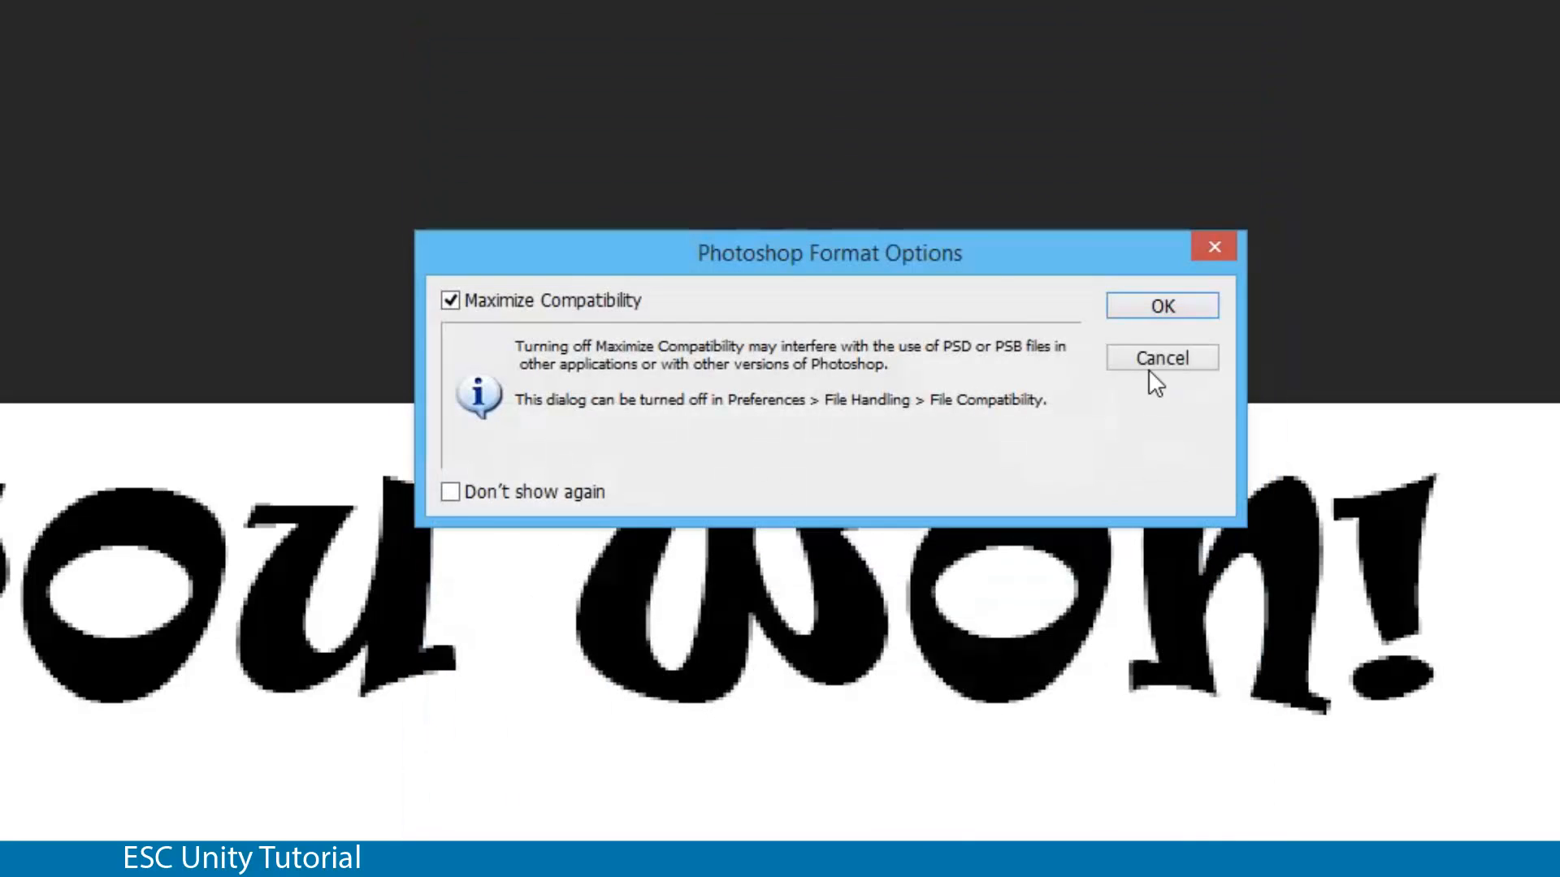
click(1174, 310)
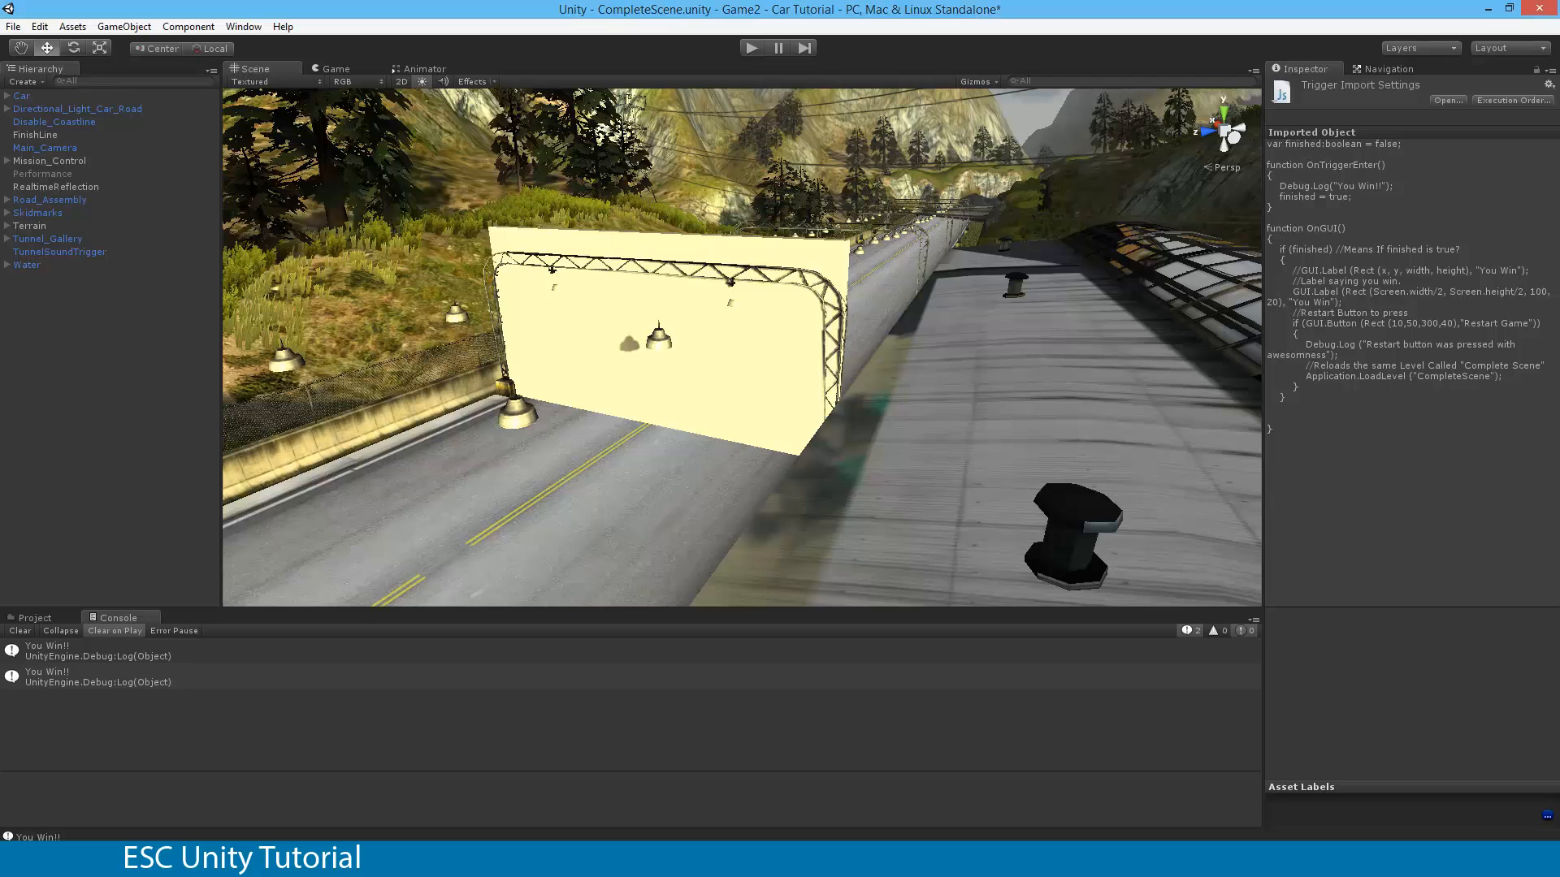
Step: In Unity, select the Youwinbanner asset in the _Images folder, set its texture type to GUI and apply the import settings
click(34, 618)
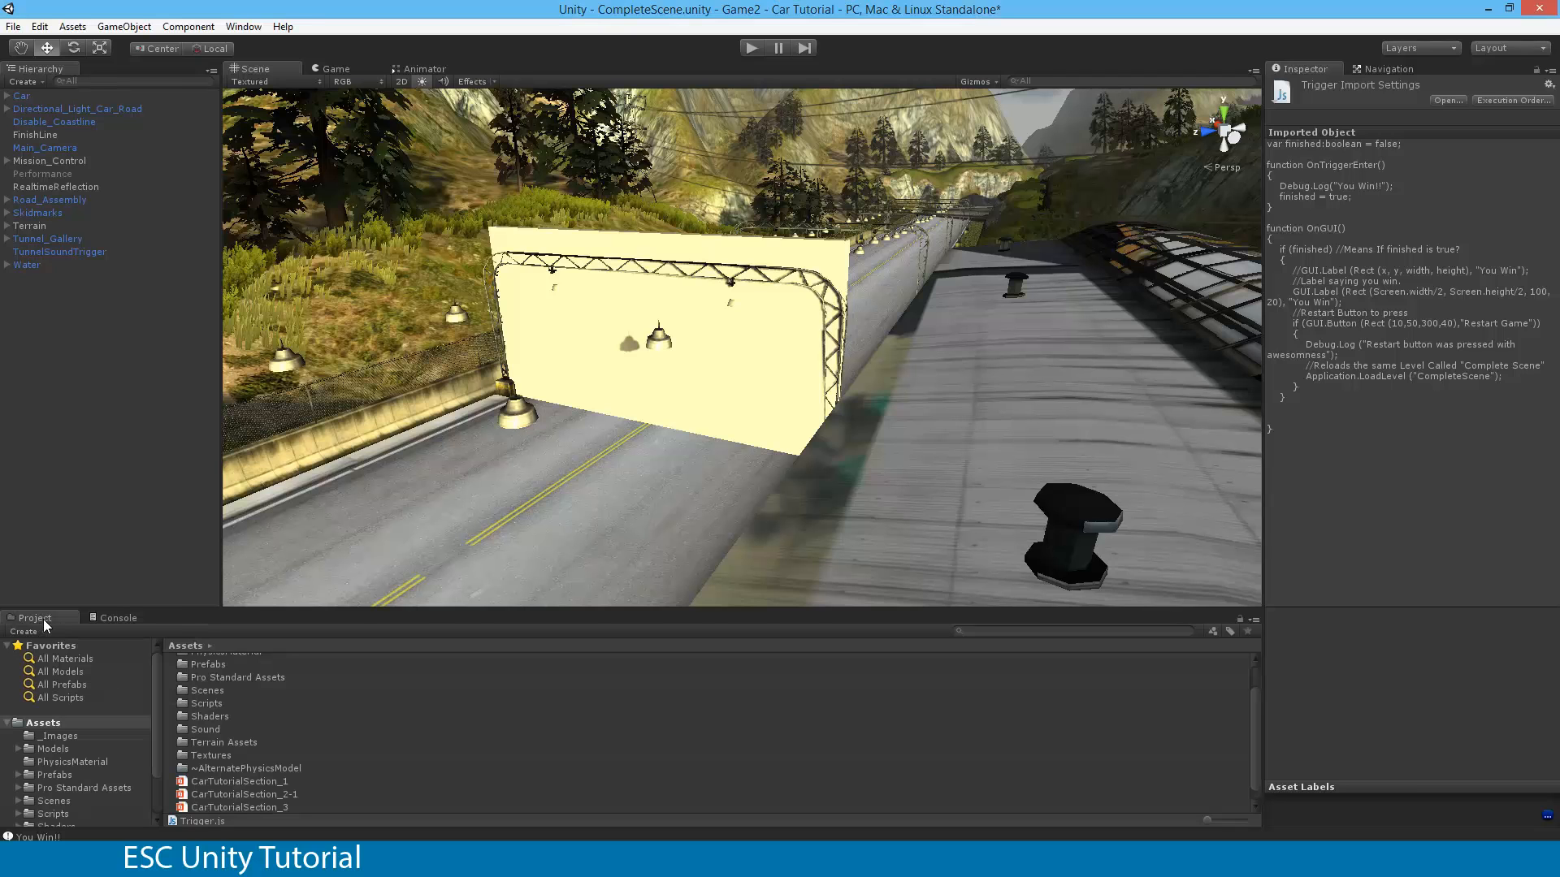
click(58, 736)
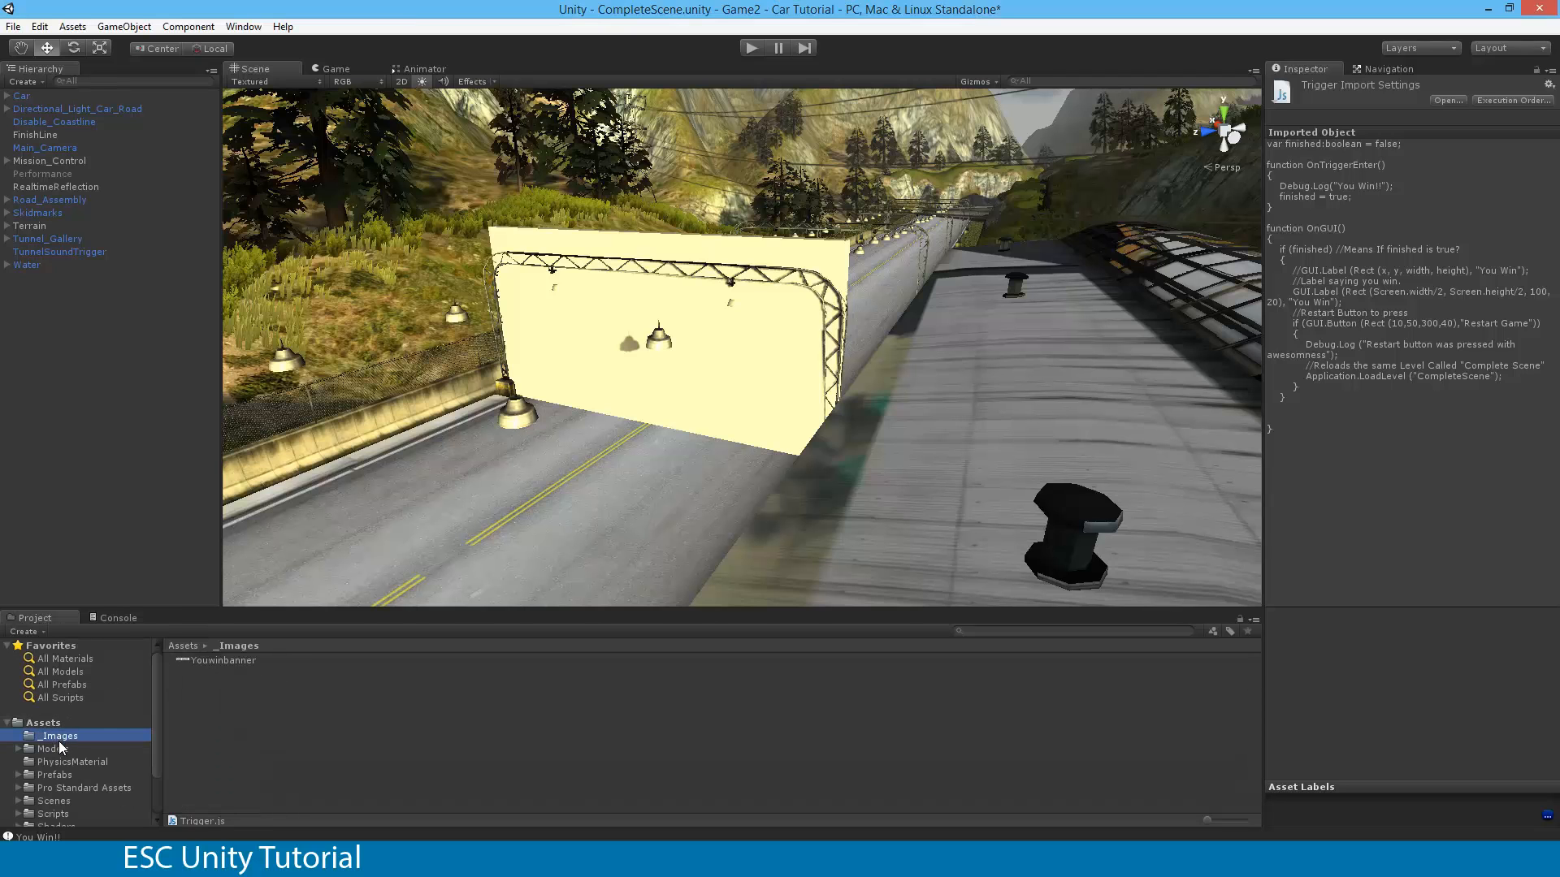
click(235, 660)
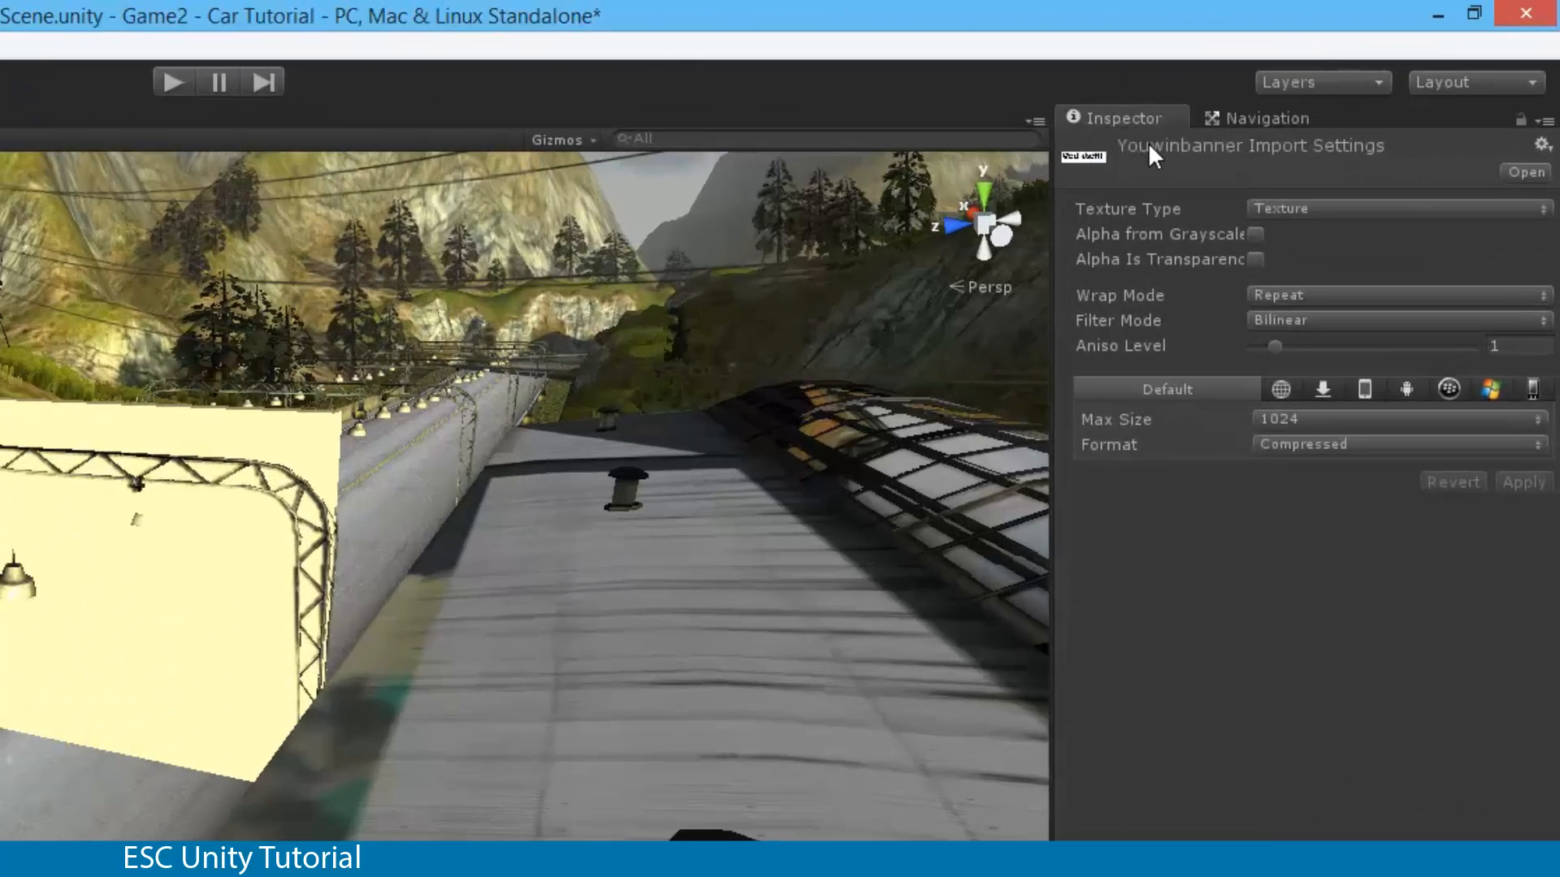
click(1347, 205)
click(1347, 306)
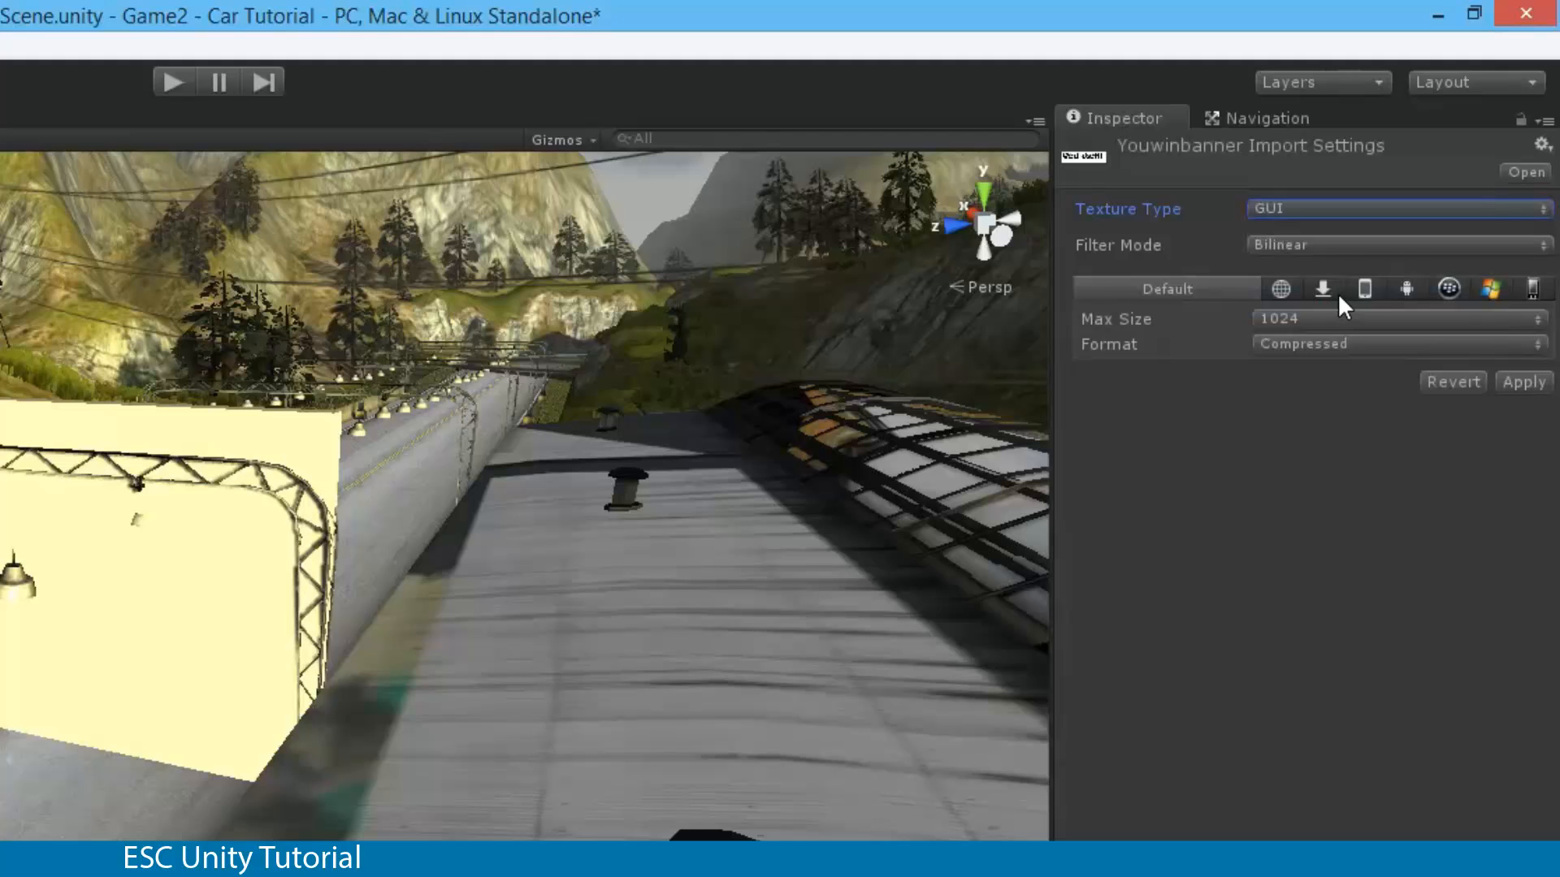
click(1523, 382)
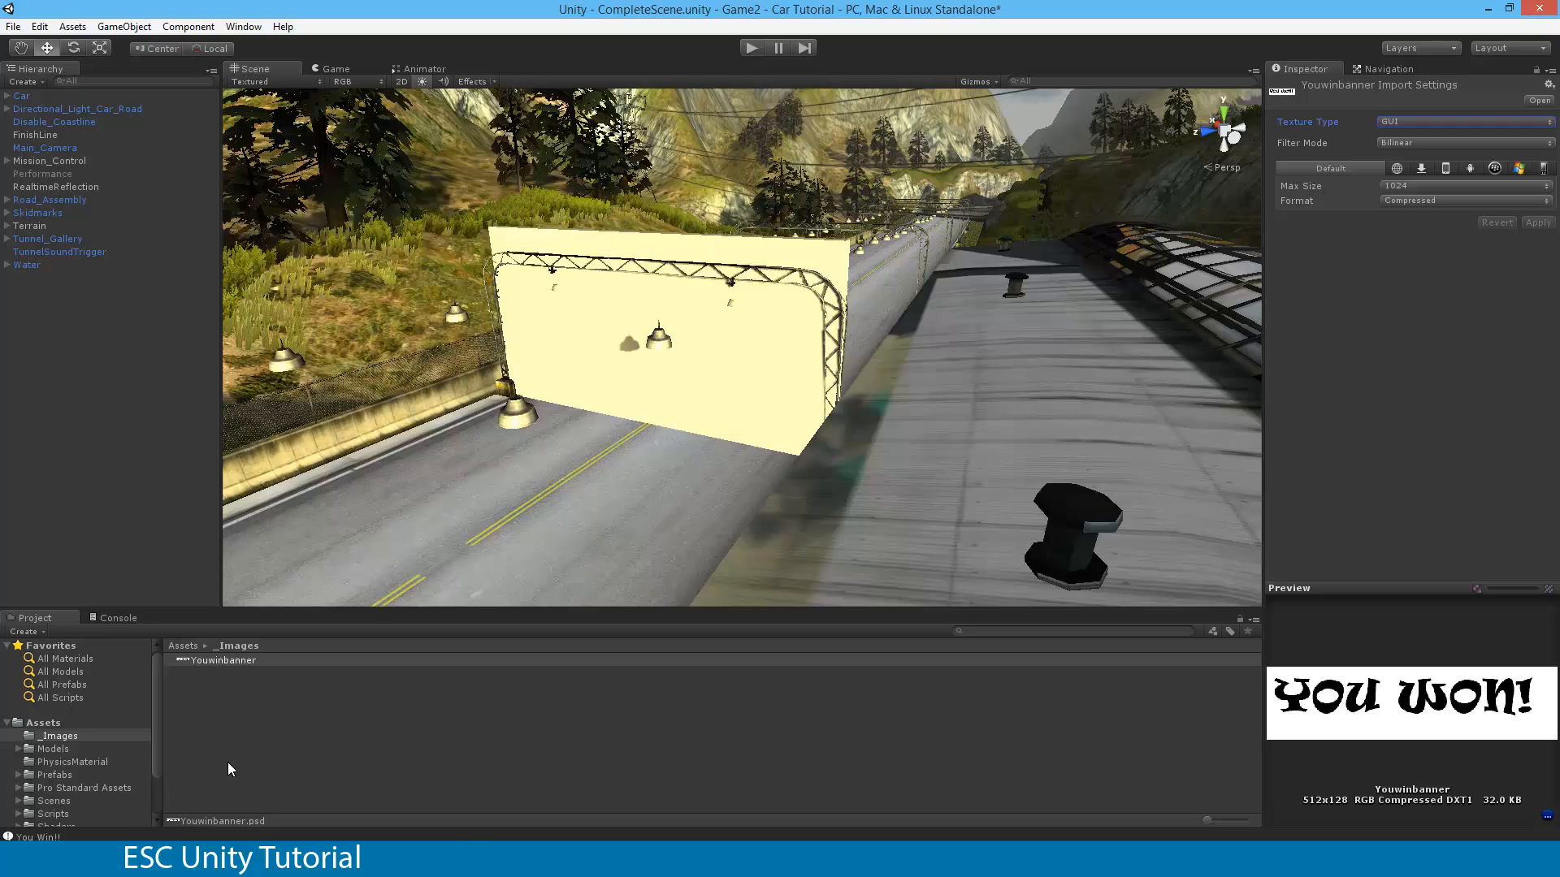
Step: Open the Youwinbanner asset from the Unity project in Photoshop for editing
click(230, 709)
double_click(223, 660)
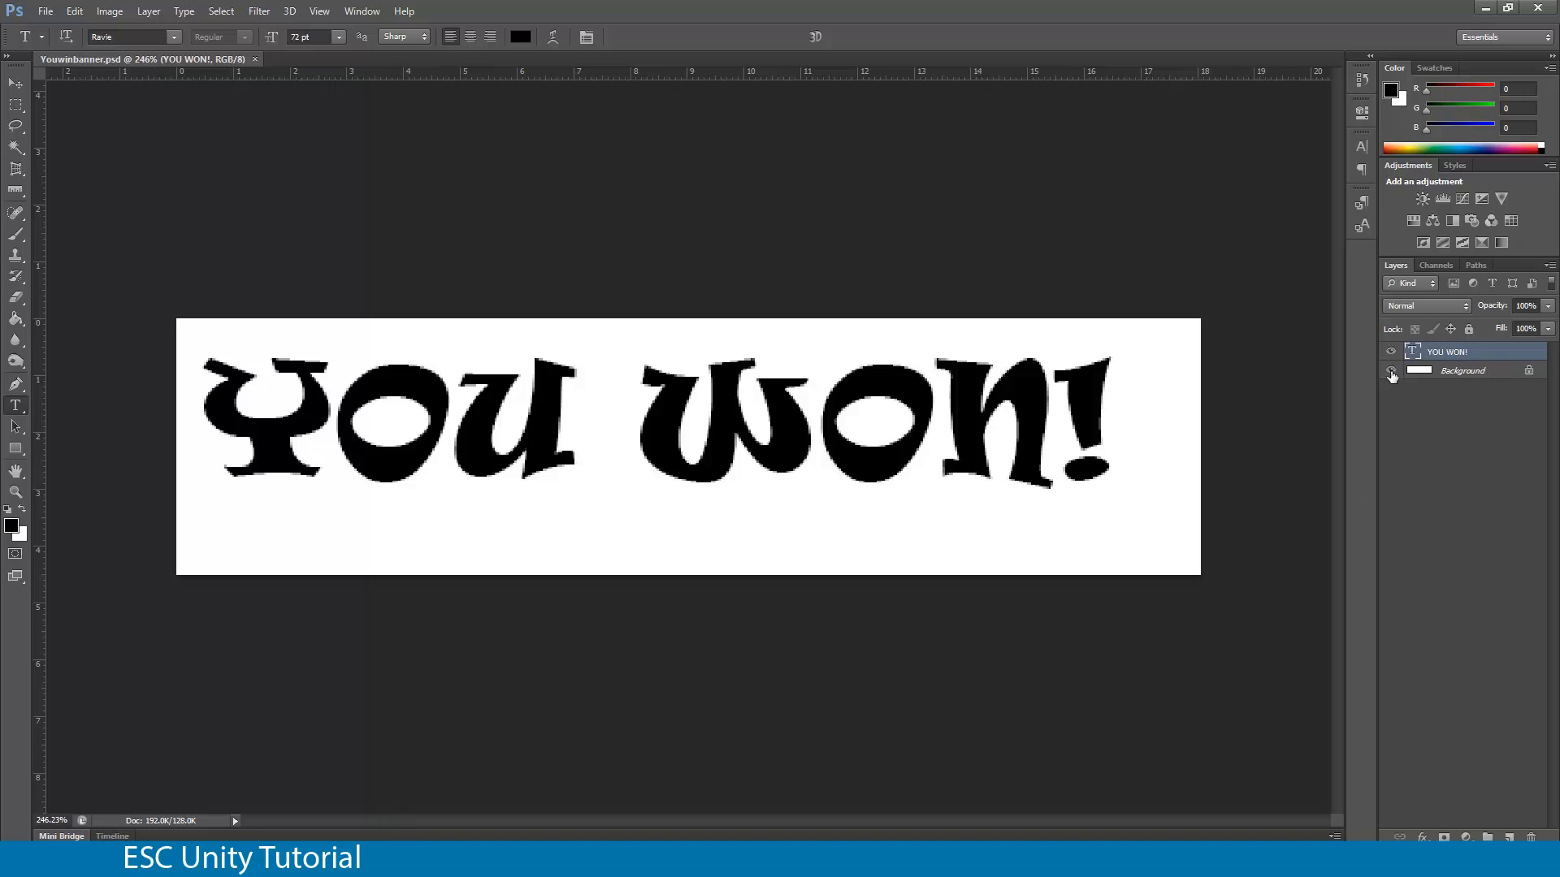
Step: Preview the banner without its white background, delete the Background layer, and save Youwinbanner.psd
click(1391, 372)
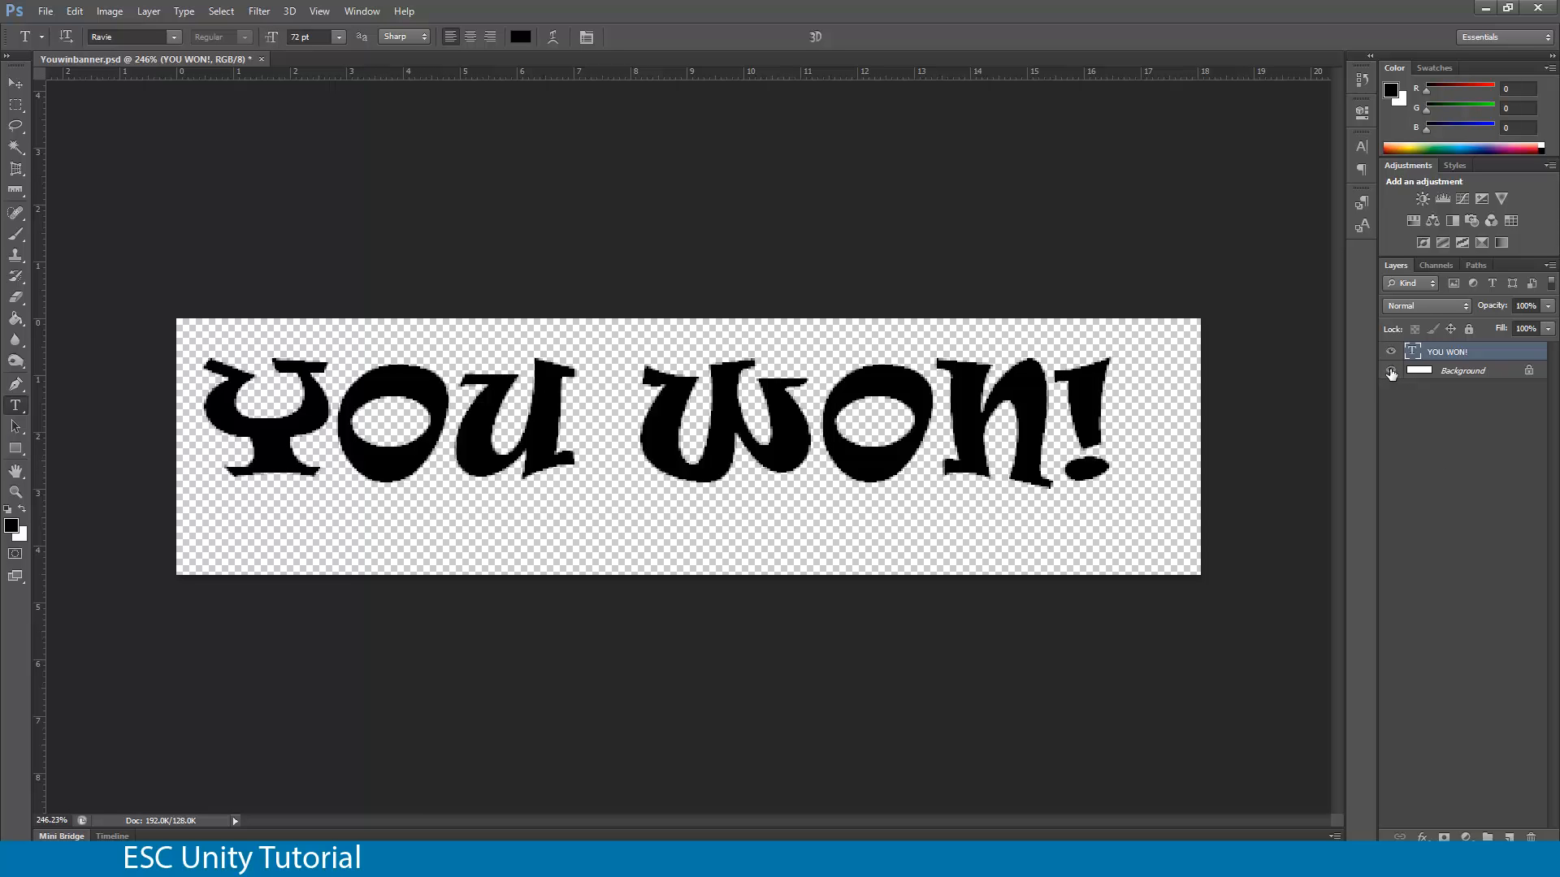
click(1391, 372)
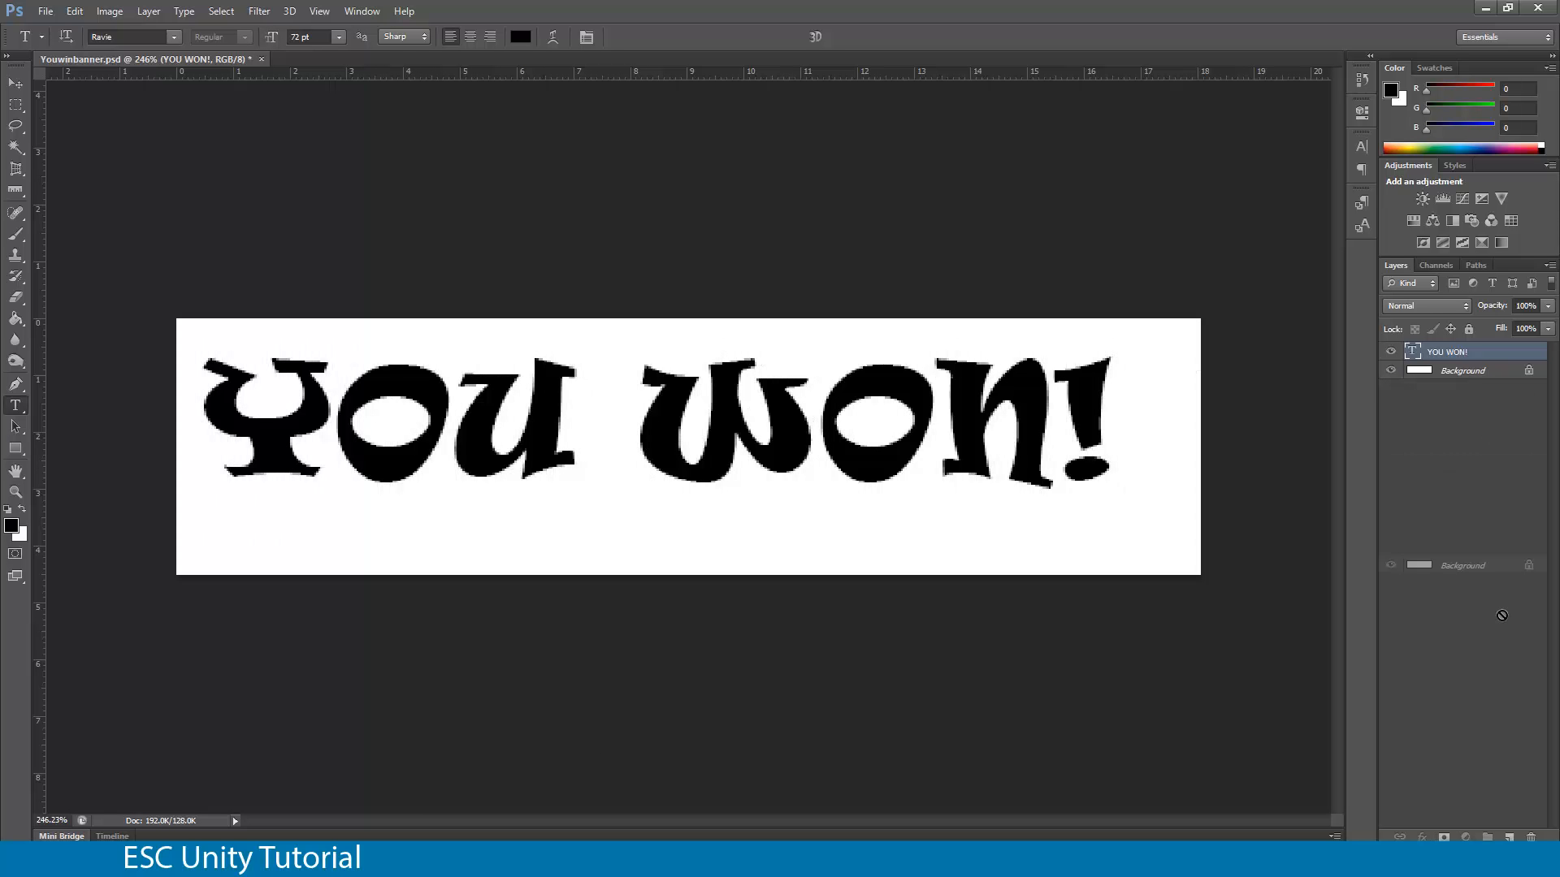
drag(1478, 371, 1533, 837)
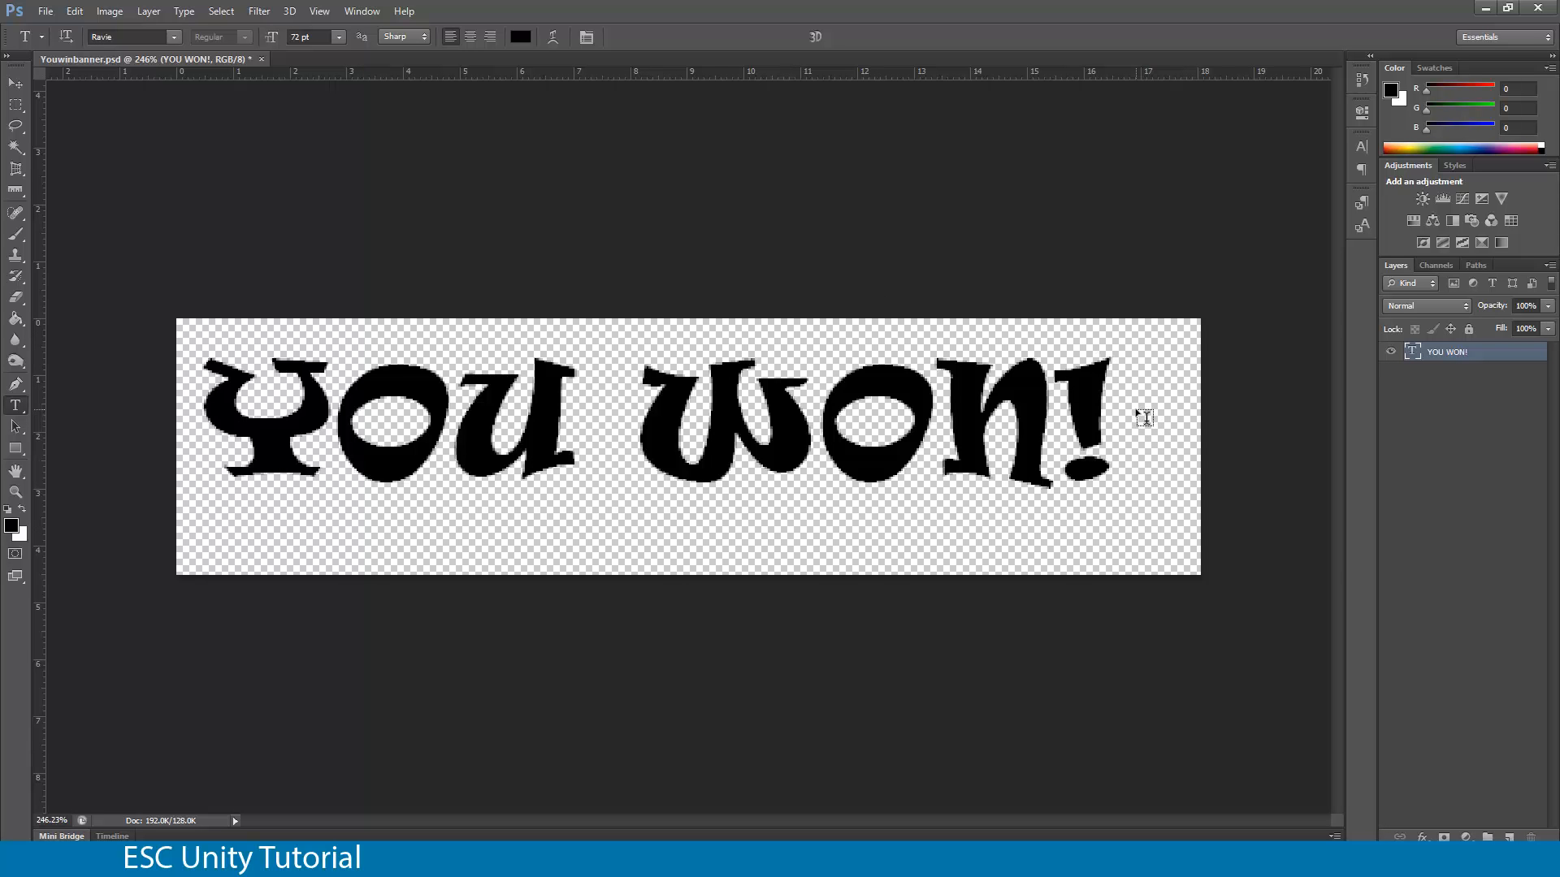
click(45, 11)
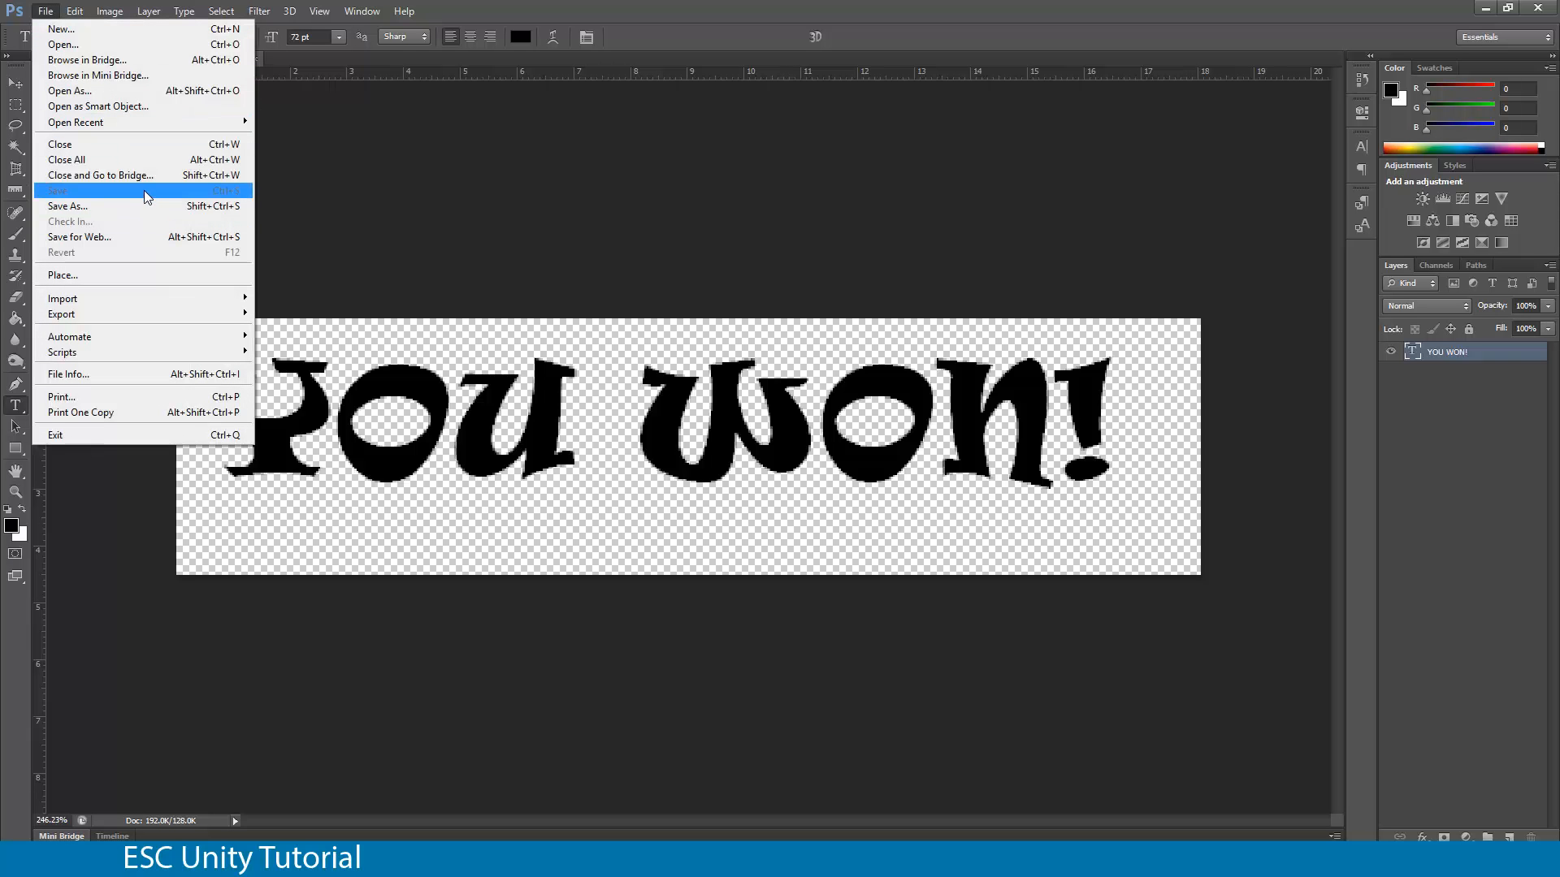
click(492, 164)
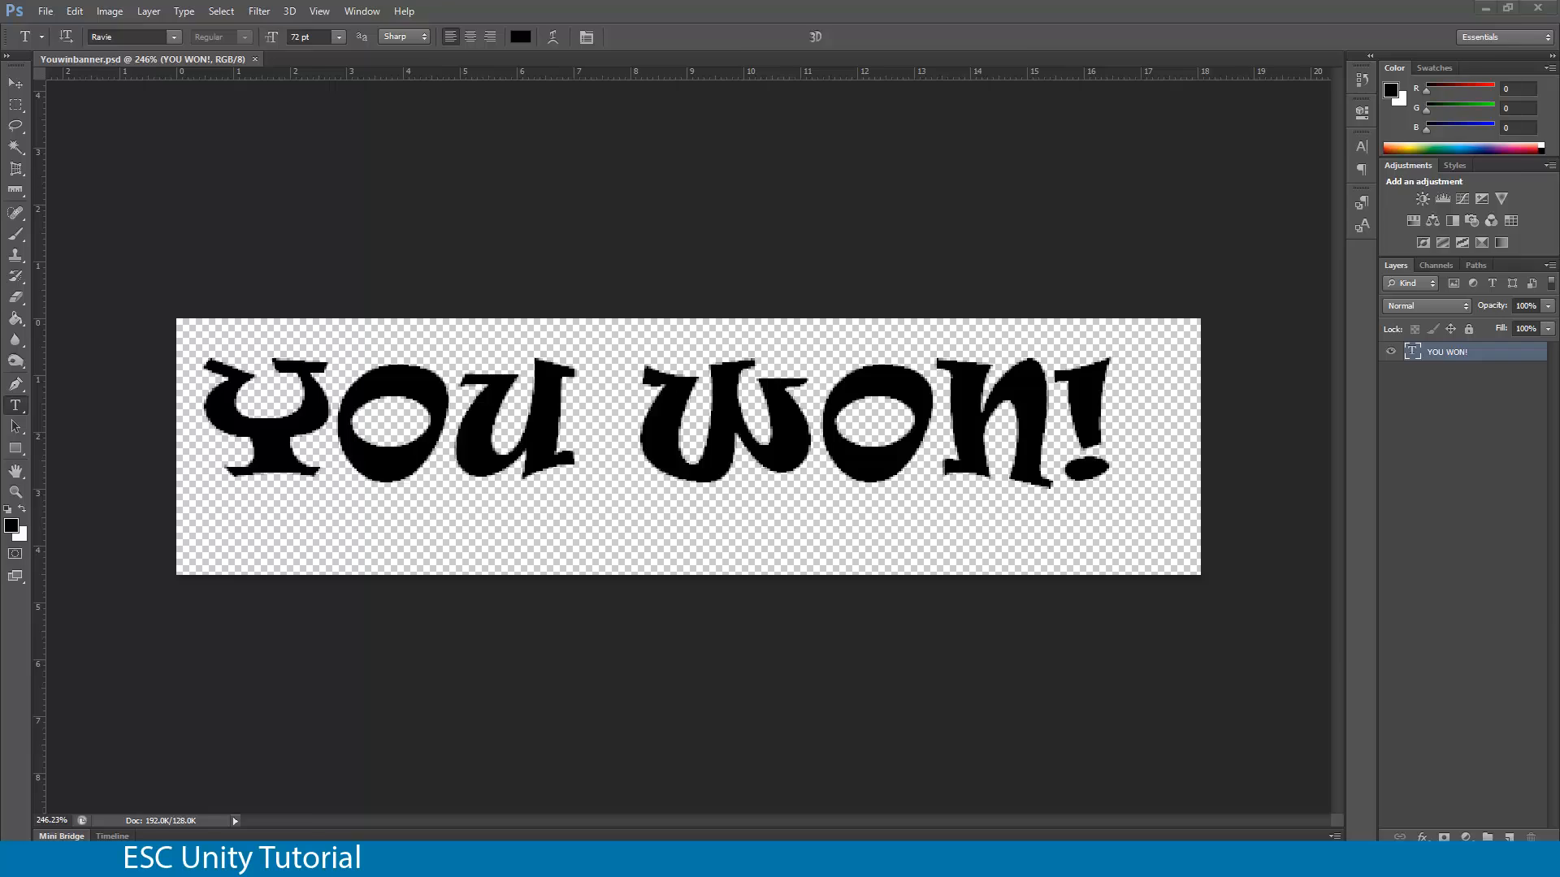
Step: Switch to Unity, apply the Texture type to the Youwinbanner asset, and restore its texture type to GUI with the settings applied
click(216, 860)
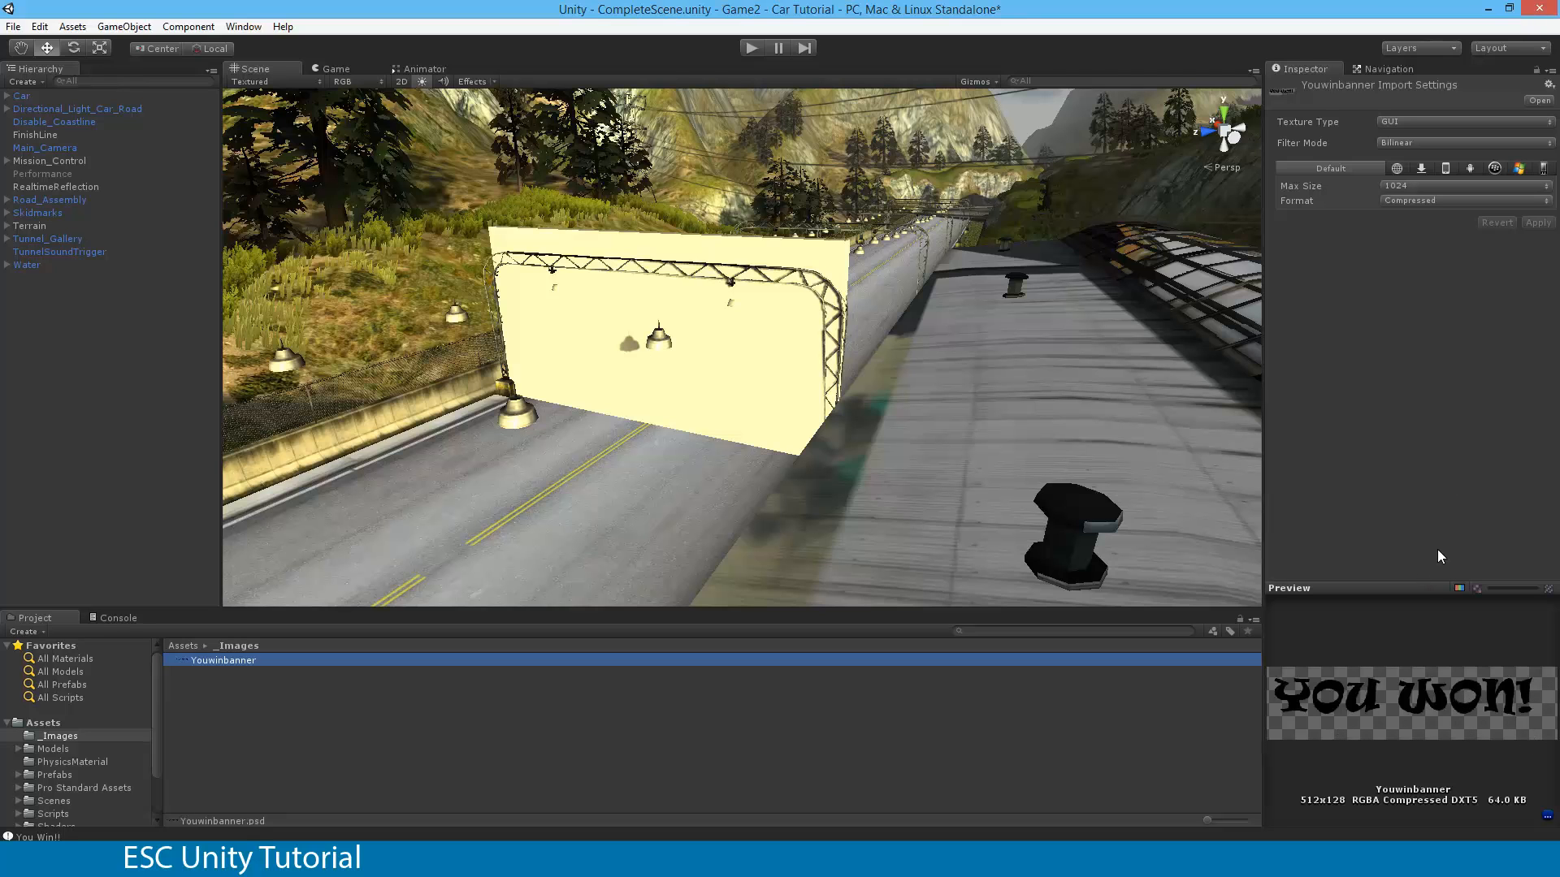
click(1410, 115)
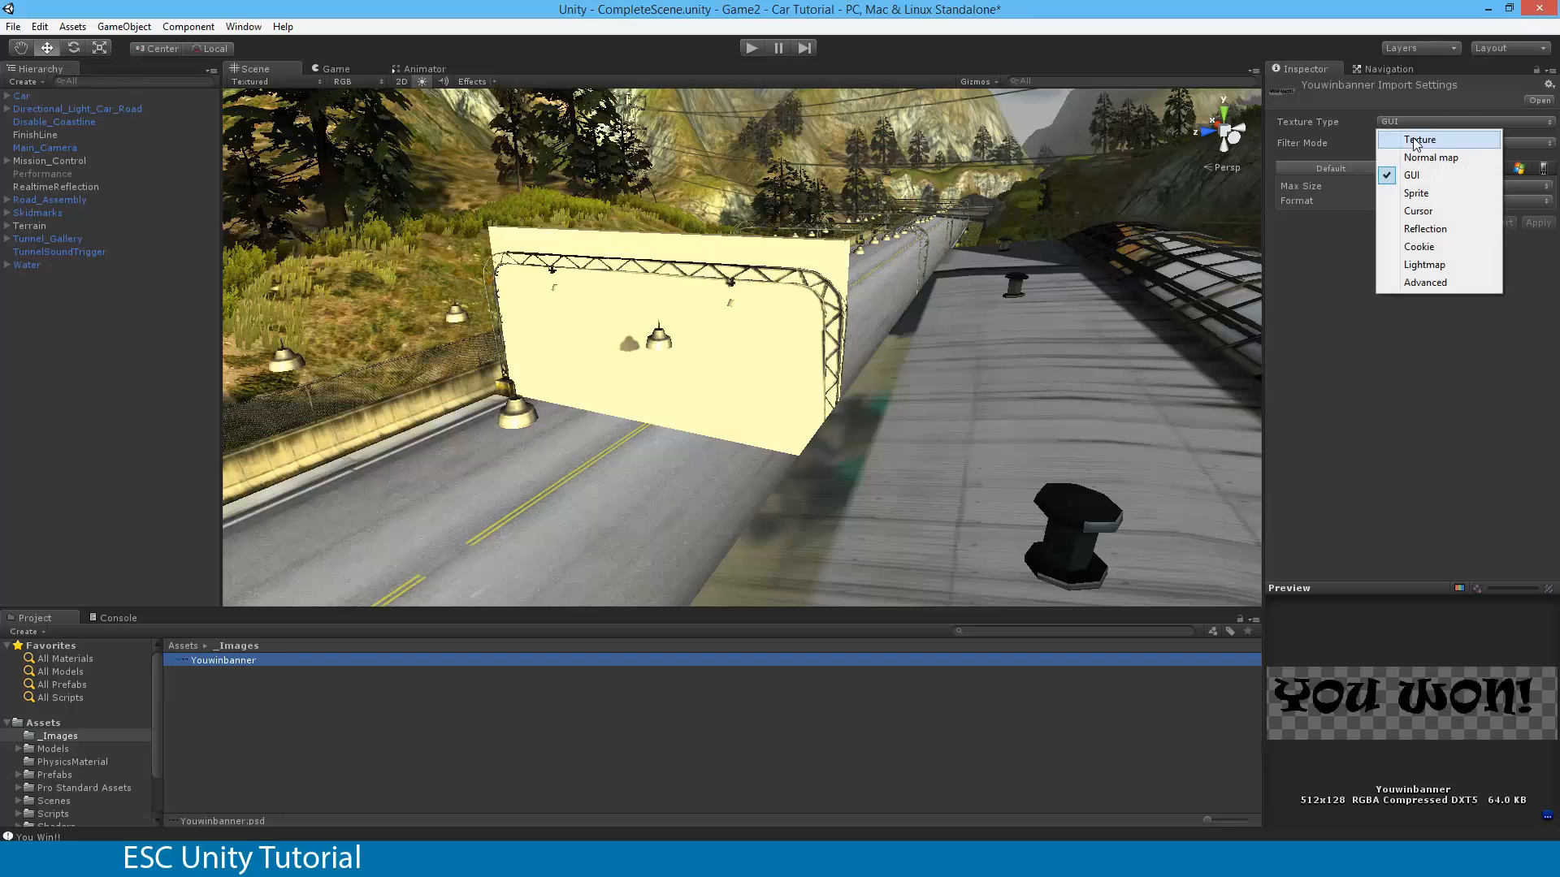
click(1423, 139)
click(1538, 282)
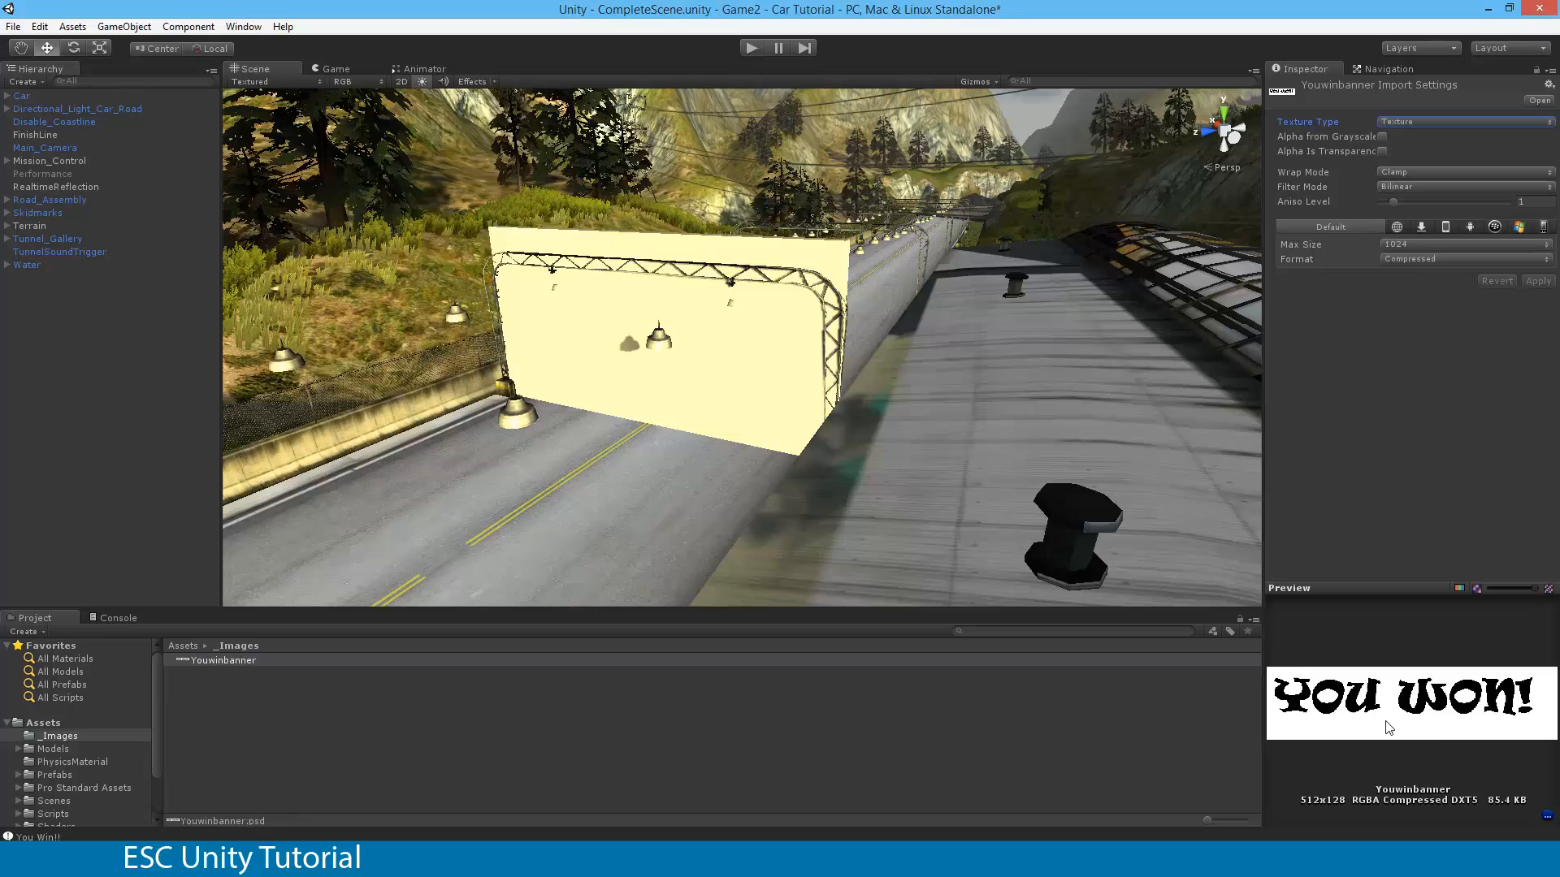
click(1510, 120)
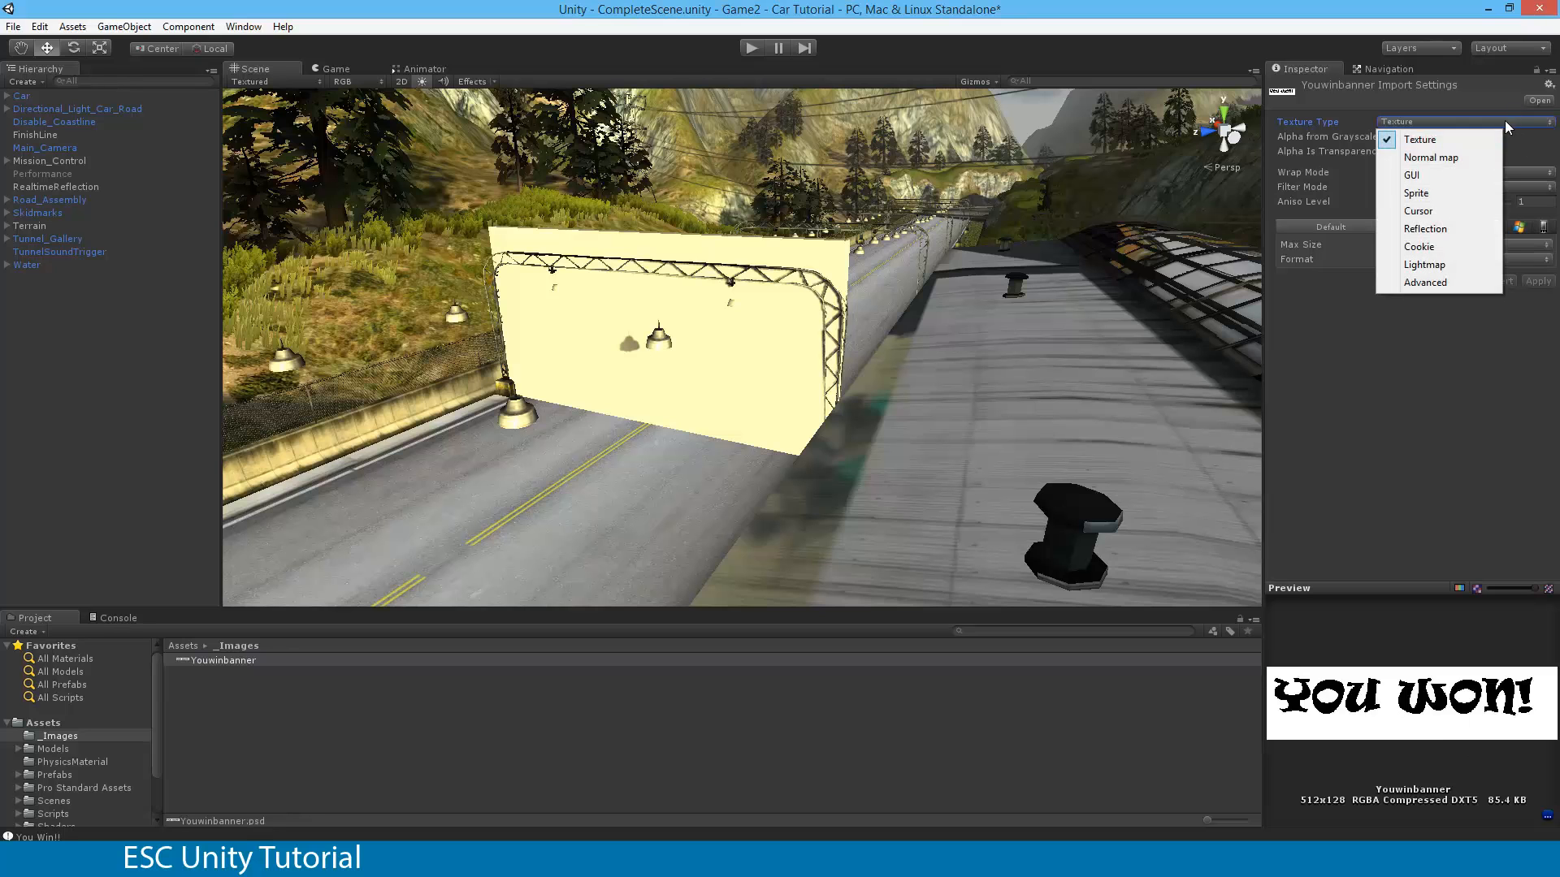
click(1433, 176)
click(1529, 225)
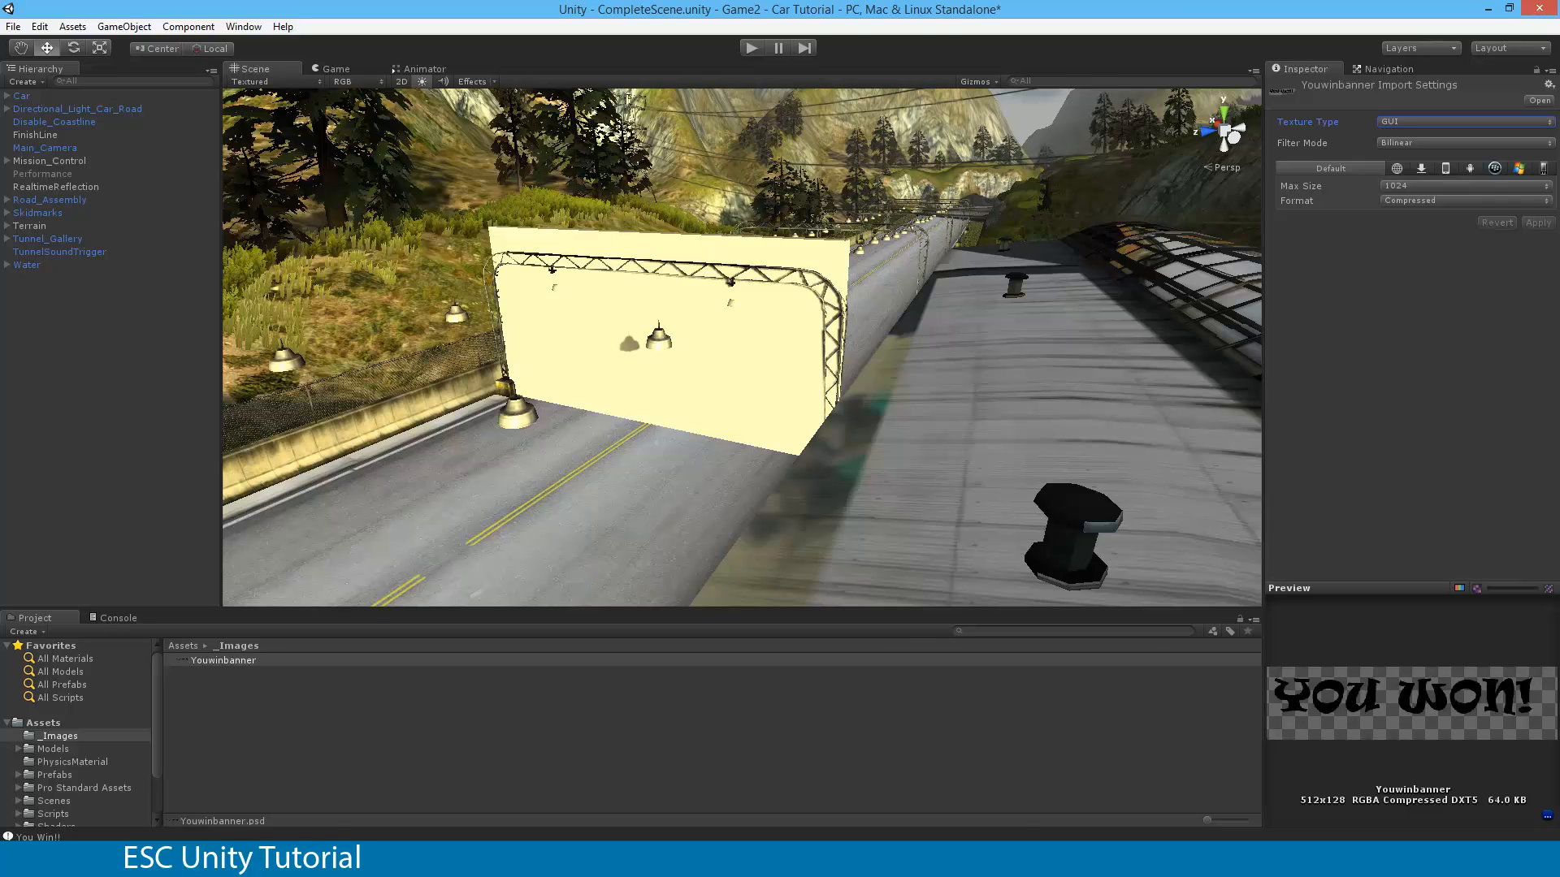
Step: Switch to Photoshop, start the Wind filter on the YOU WON! text layer, rasterize the type, and reduce the filter preview to 50%
click(520, 861)
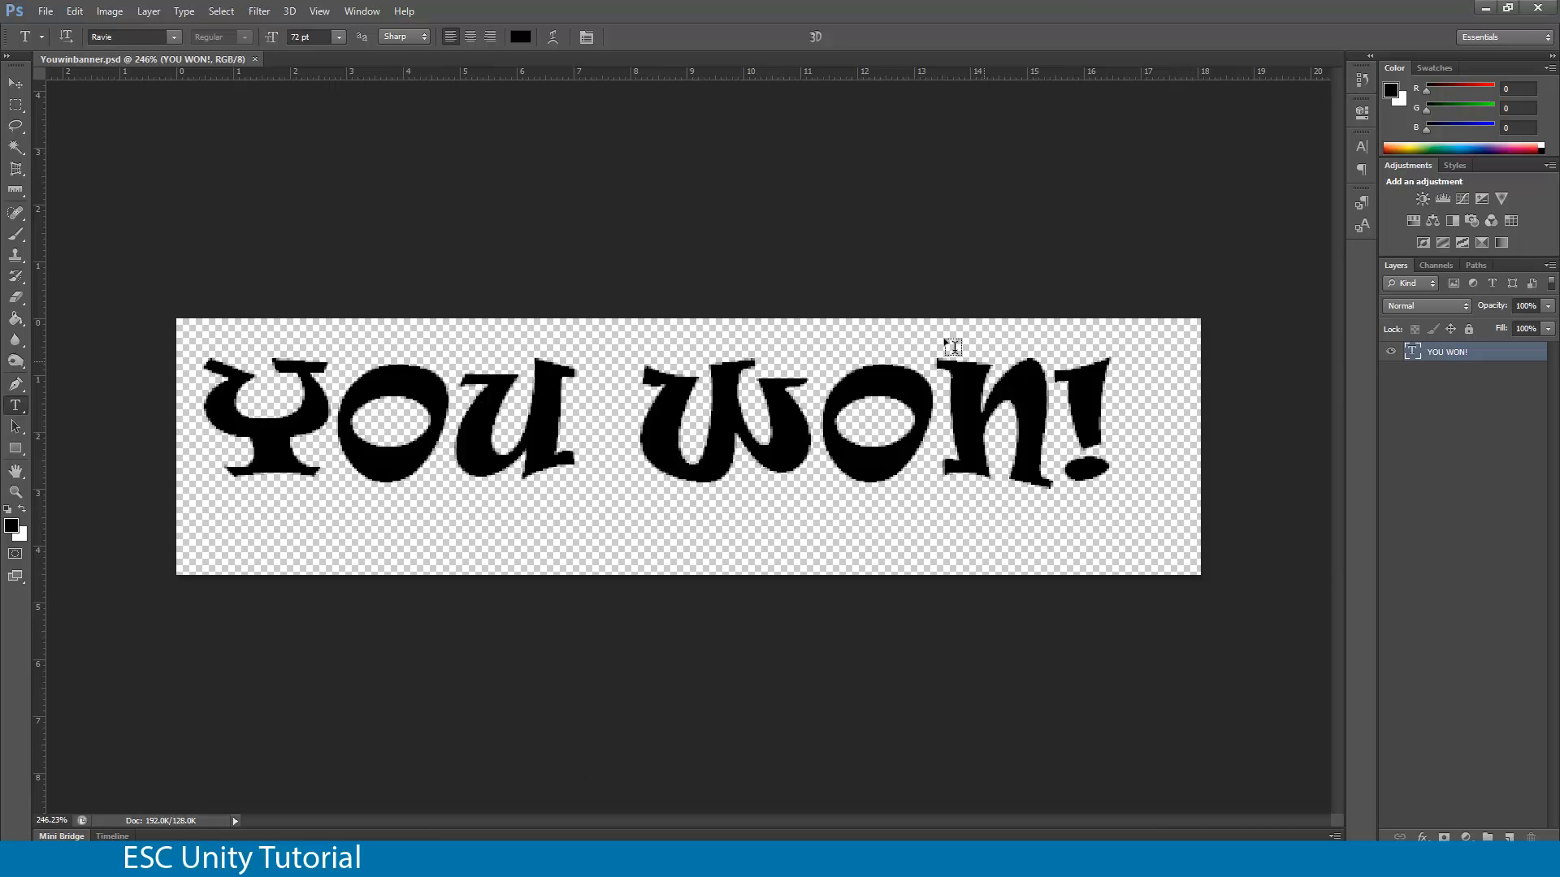
click(267, 15)
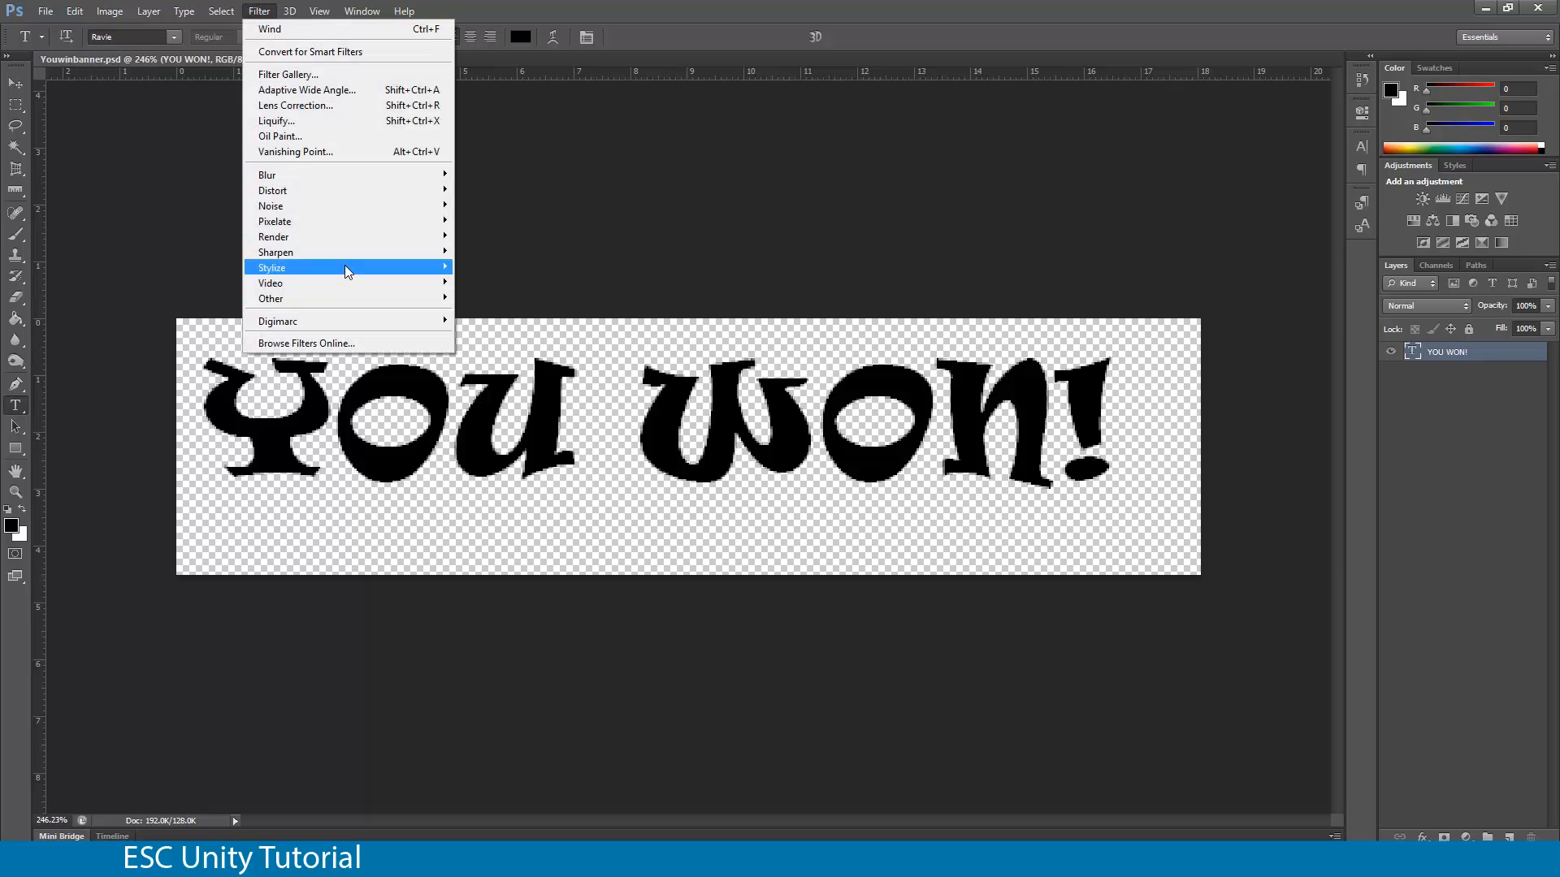
mouse_move(344, 267)
click(174, 375)
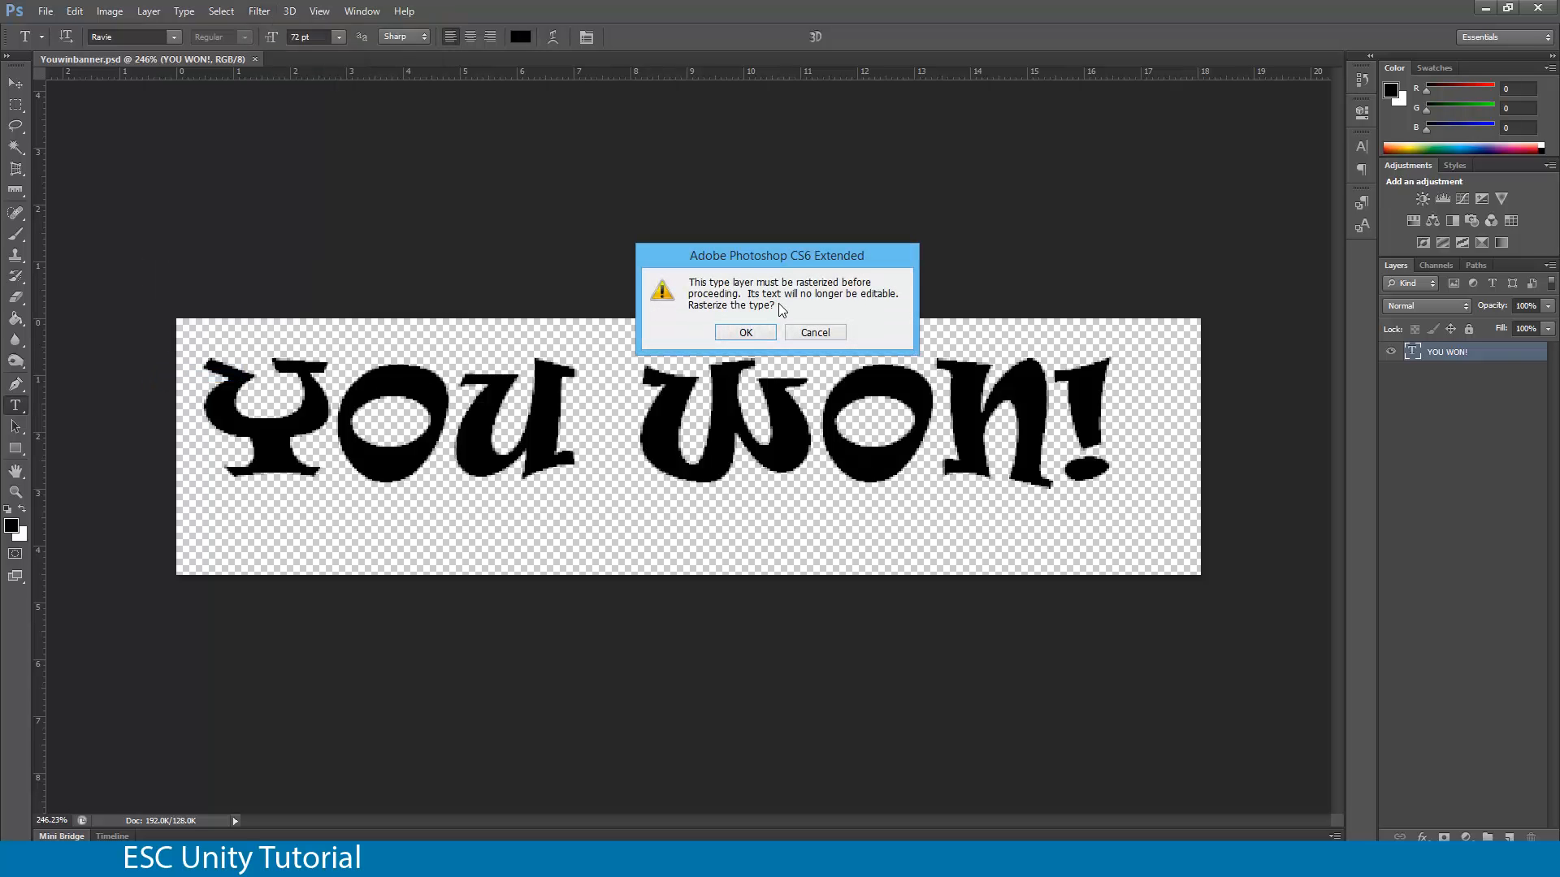
click(745, 333)
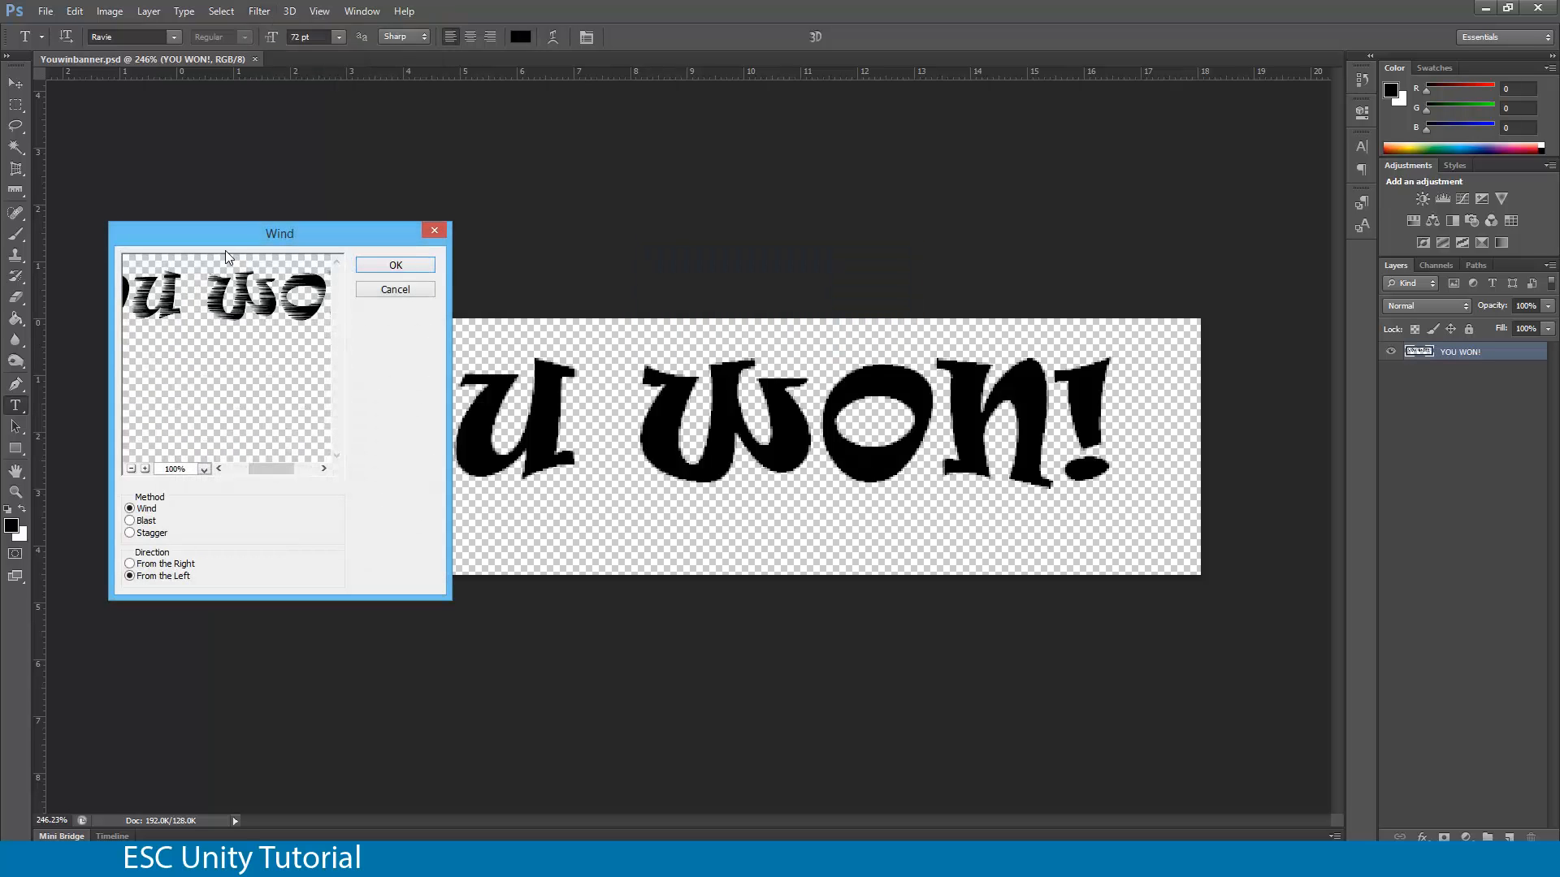
drag(251, 236, 432, 181)
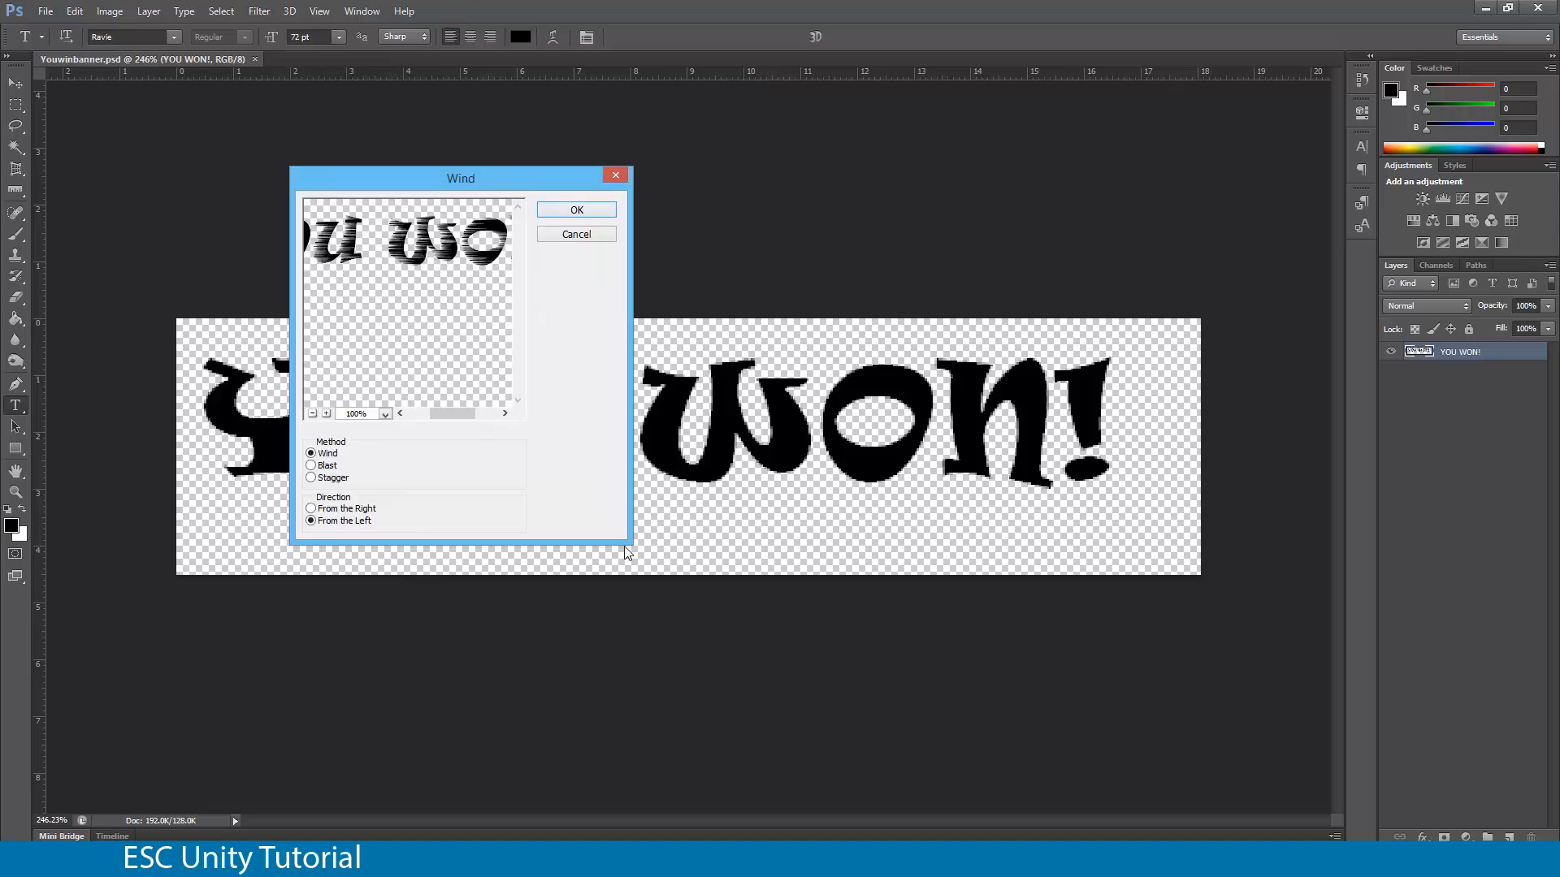
click(313, 413)
click(327, 413)
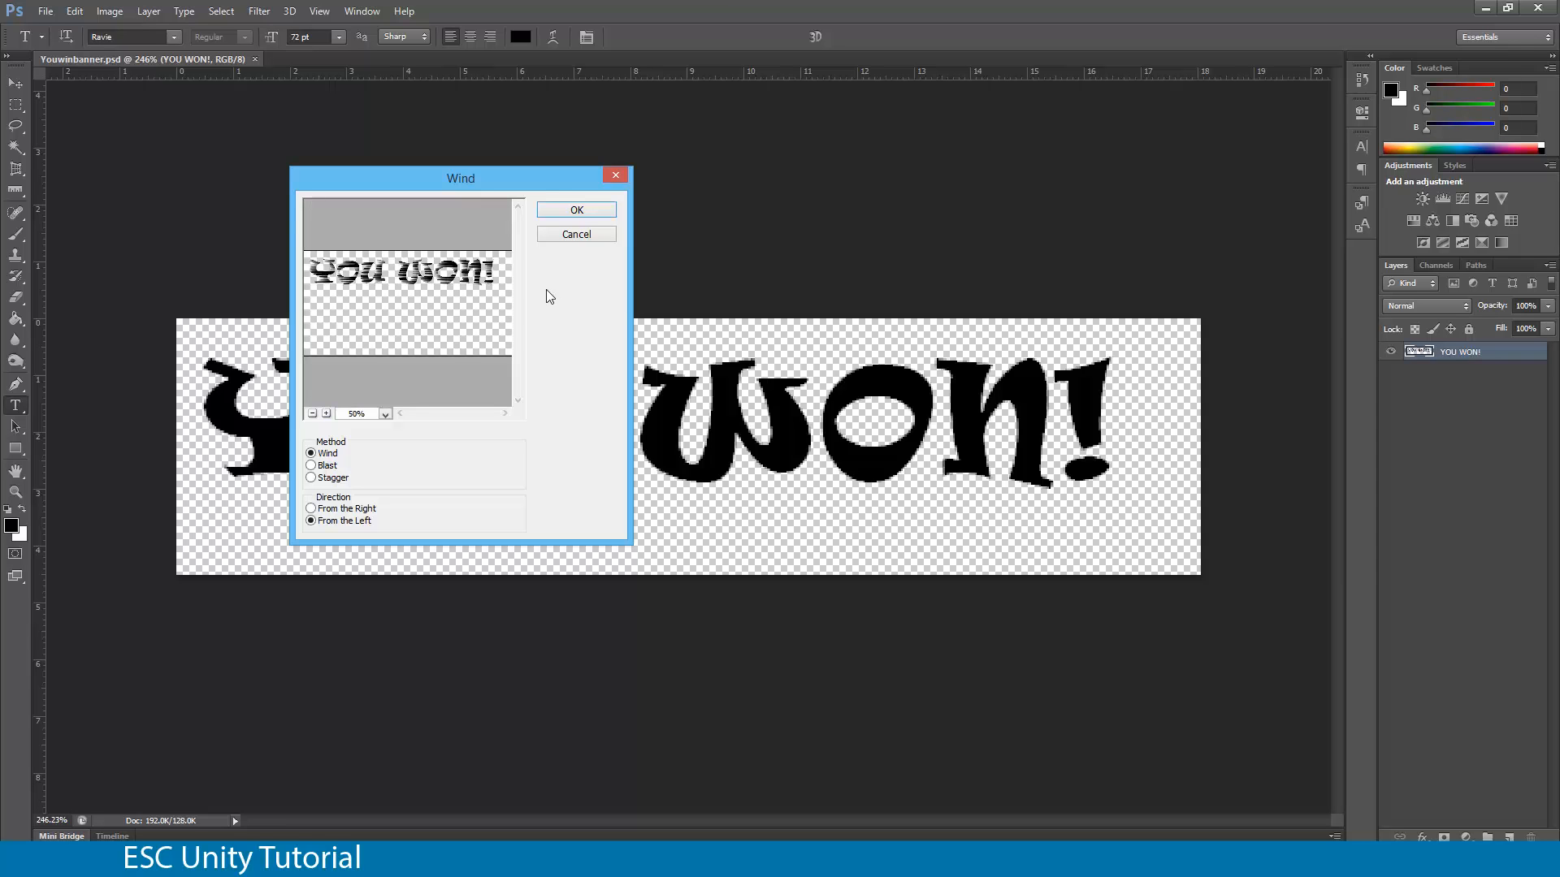
Step: Try the other wind directions and methods, and apply the filter with the Wind method from the left
click(311, 509)
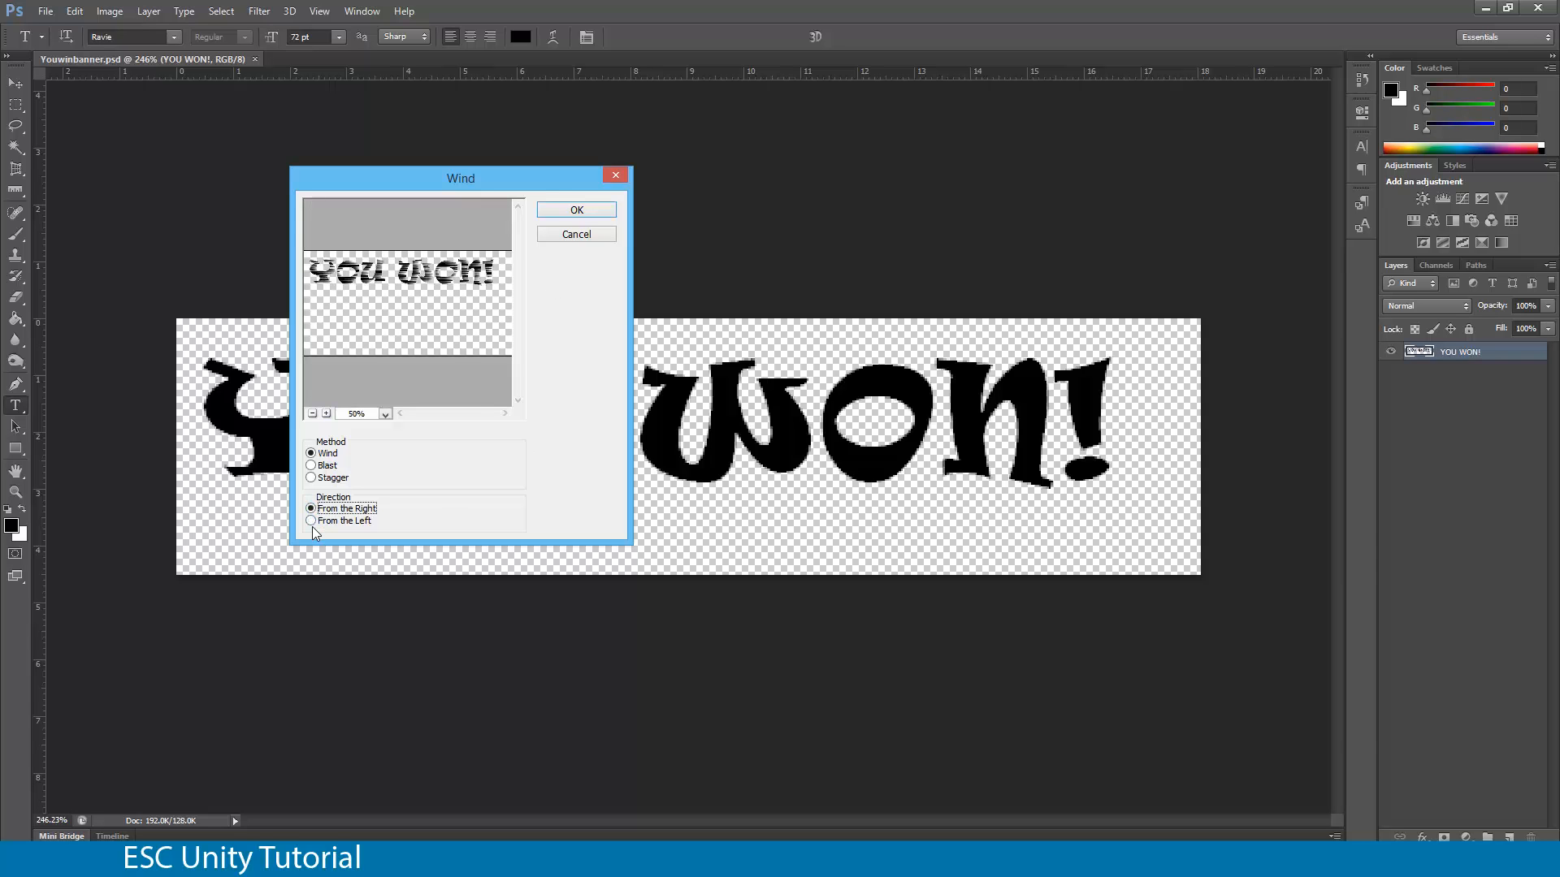
click(317, 521)
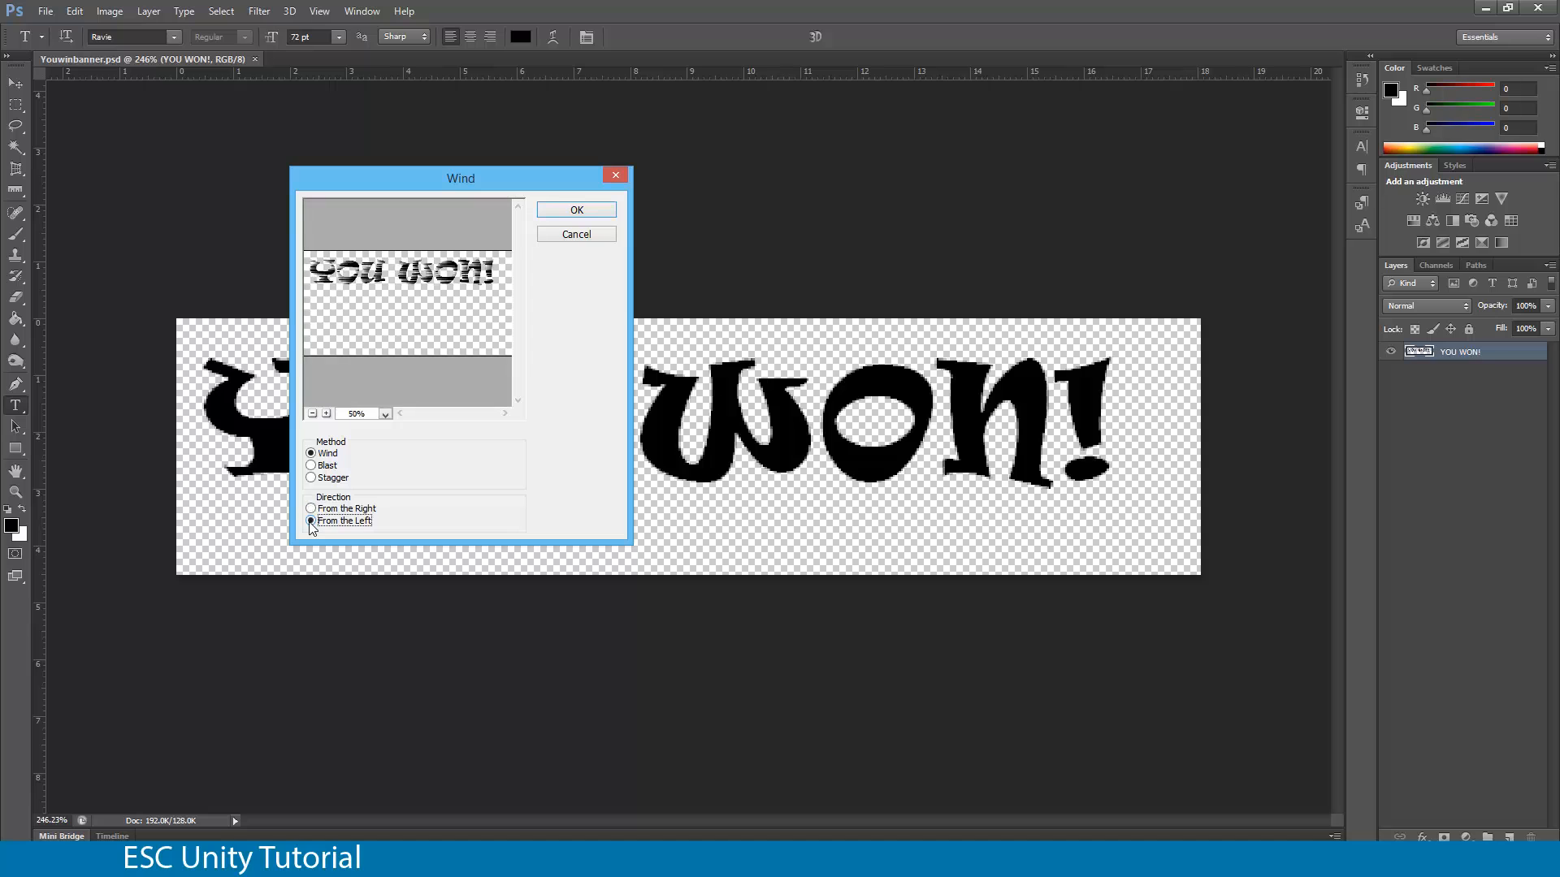
click(313, 465)
click(314, 479)
click(312, 453)
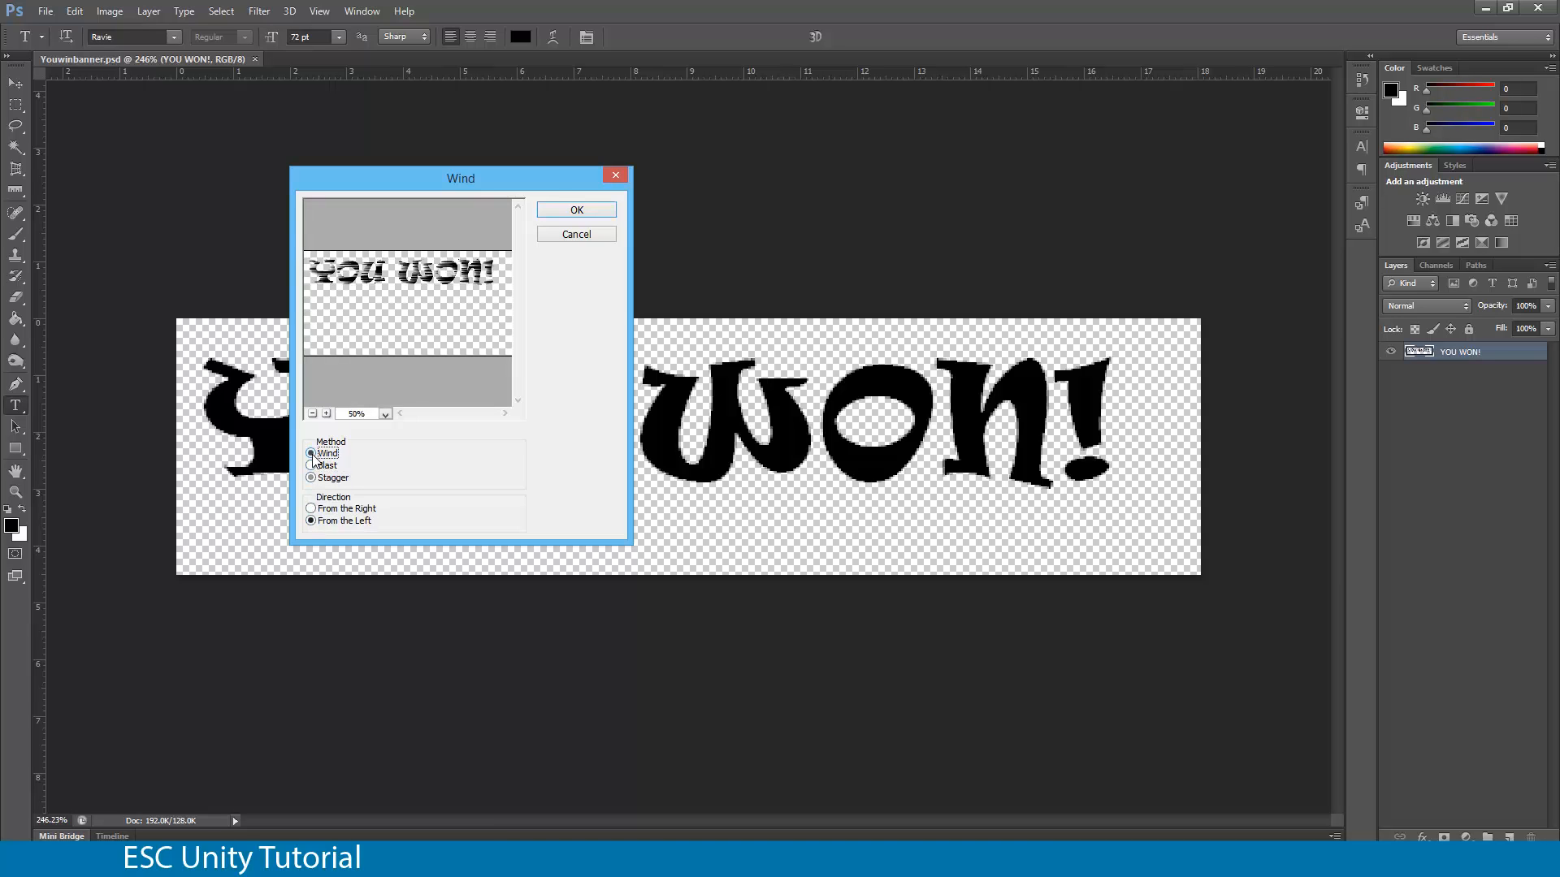
click(577, 212)
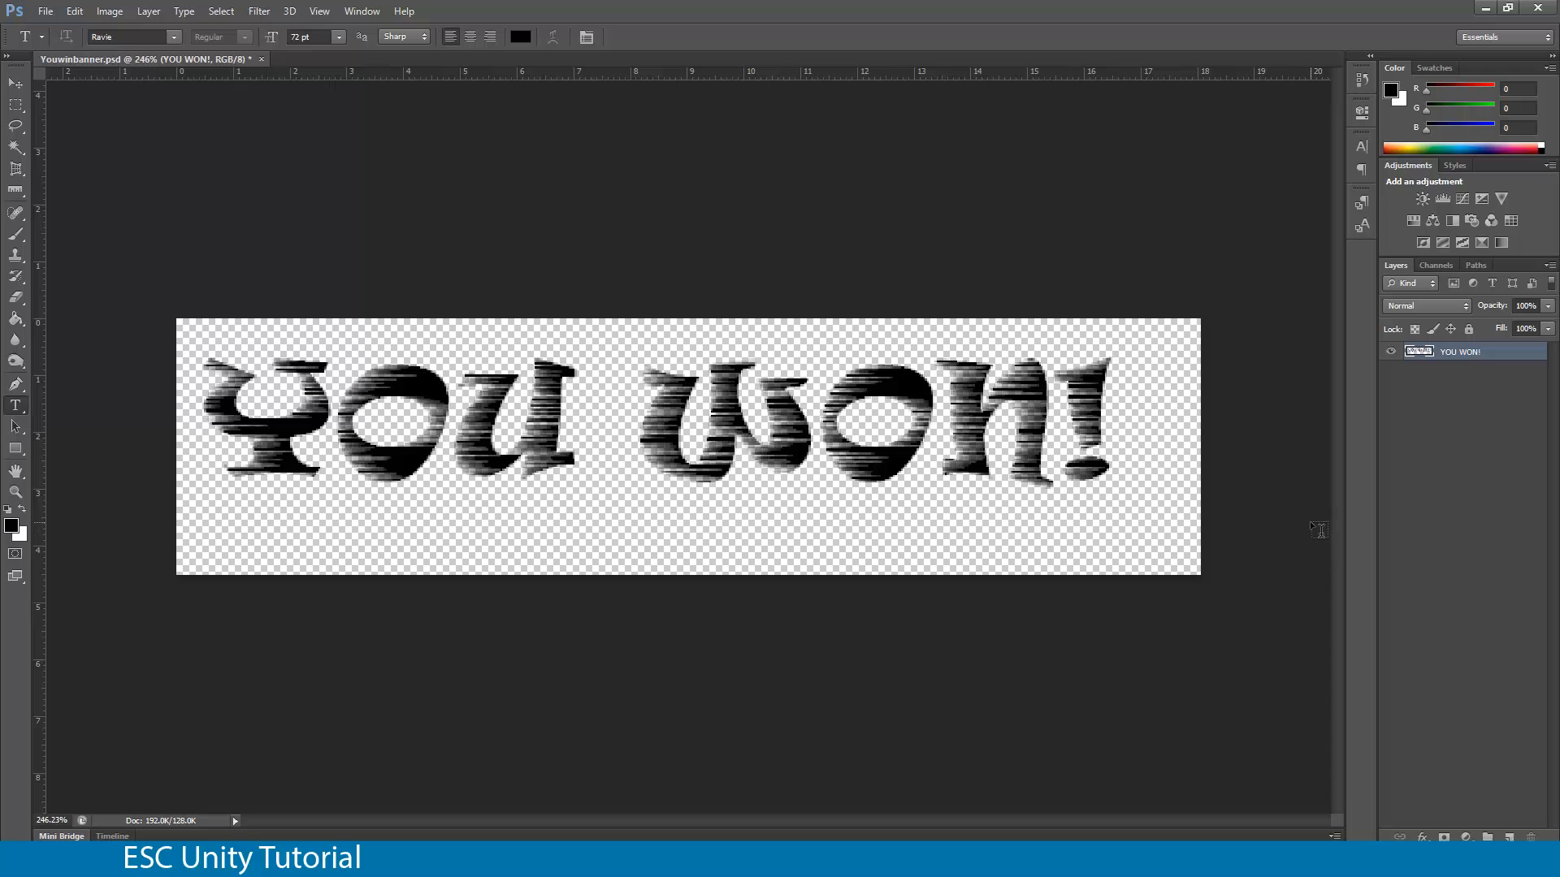
Step: Add an Outer Glow effect to the YOU WON! layer and set its glow colour to bright red
click(1422, 836)
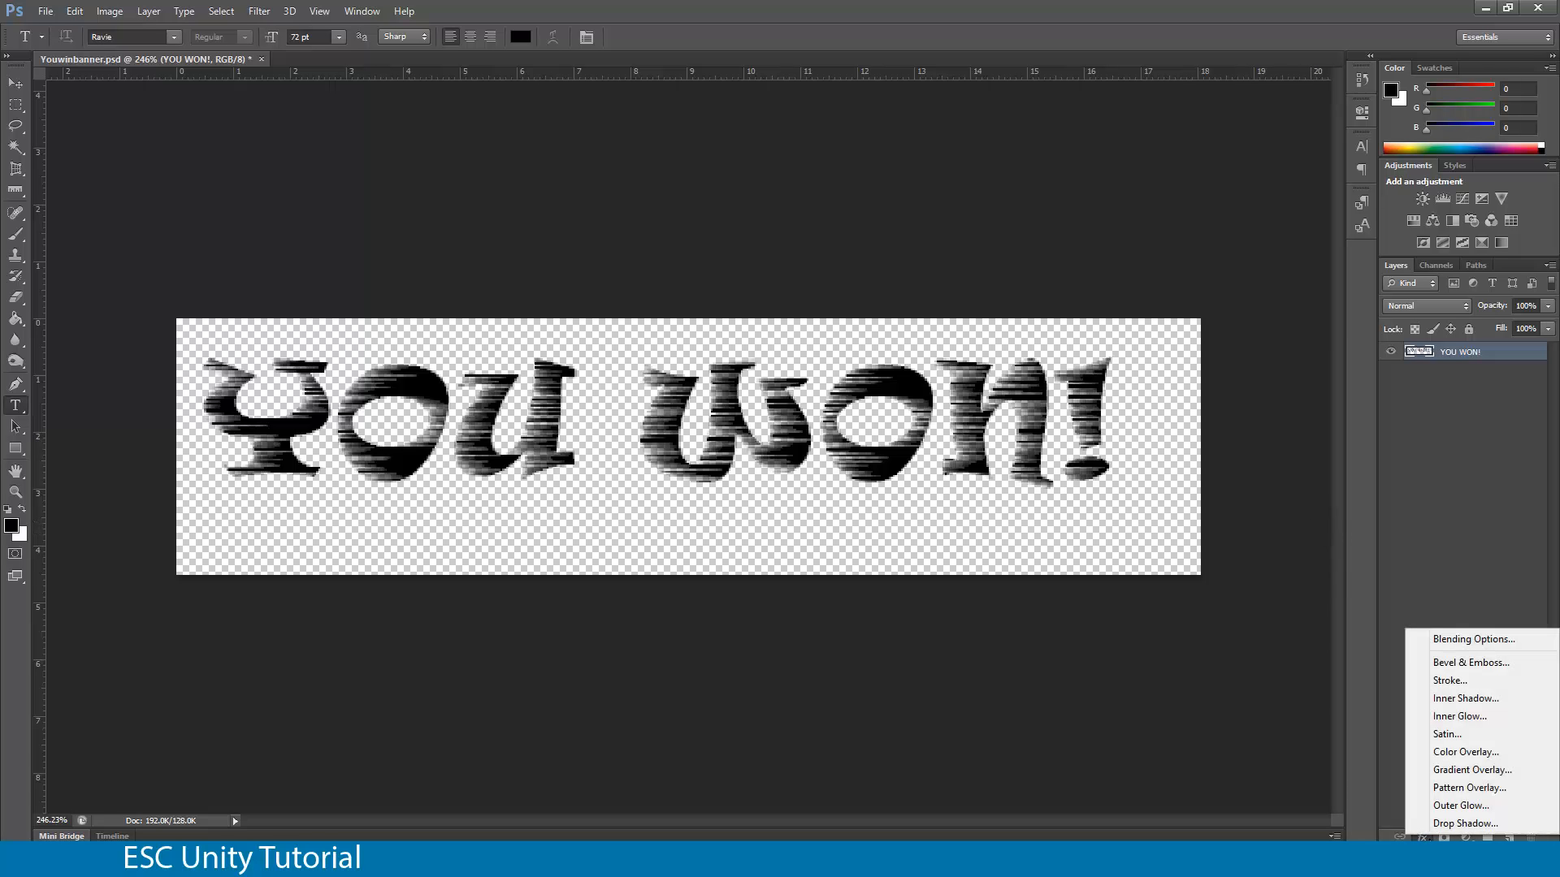
click(1490, 809)
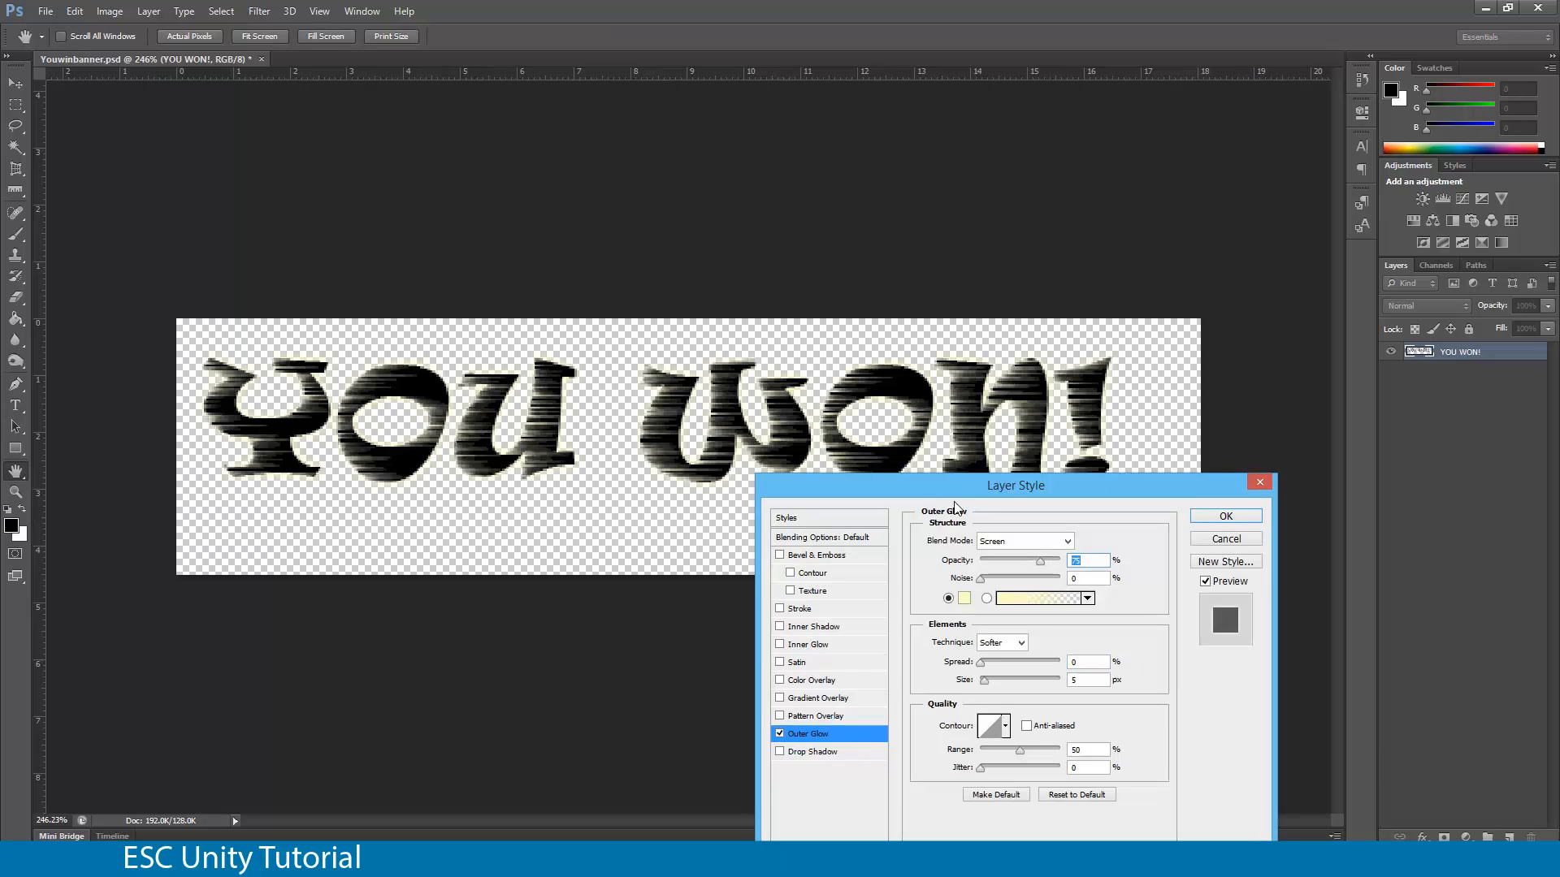
drag(1030, 493, 1008, 352)
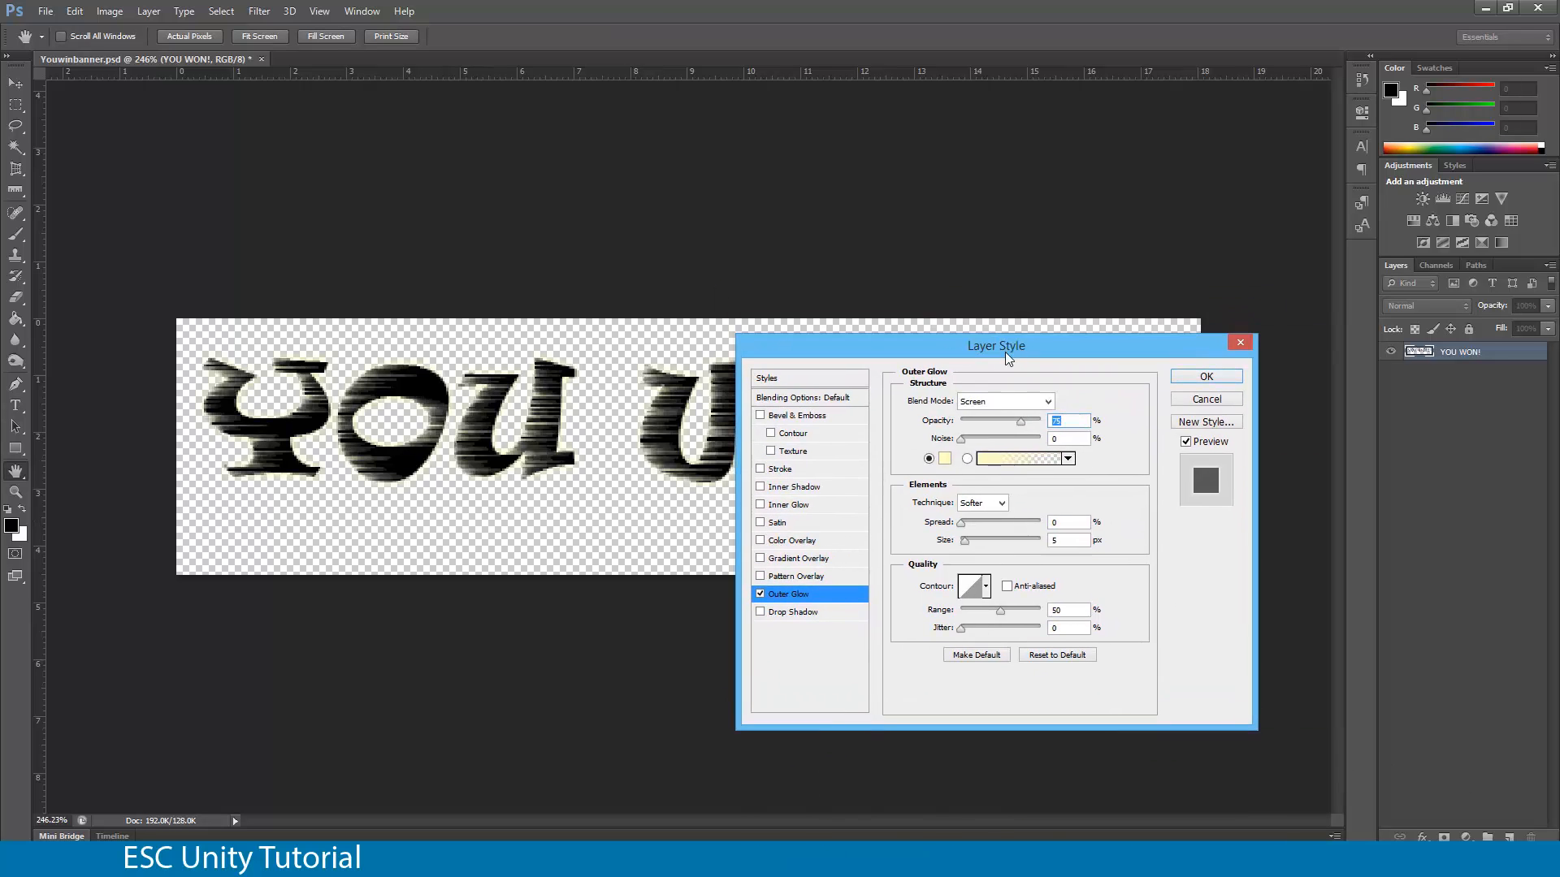
click(944, 459)
mouse_move(968, 522)
mouse_down()
mouse_move(1026, 486)
mouse_move(918, 546)
mouse_move(887, 507)
mouse_move(899, 503)
mouse_up()
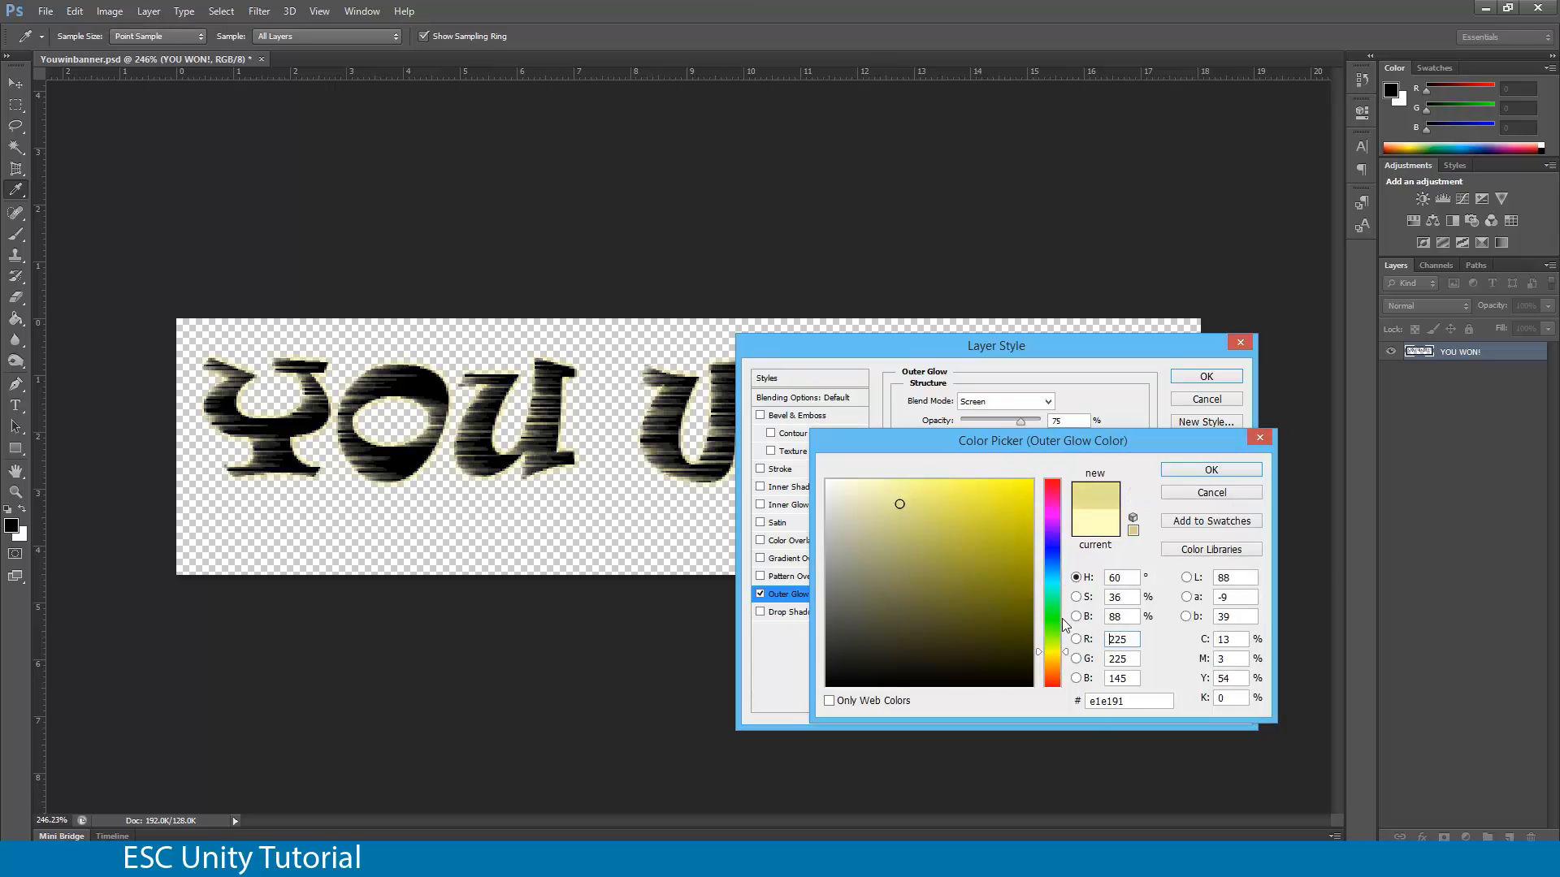
drag(1061, 654, 1061, 687)
mouse_move(922, 508)
mouse_down()
mouse_move(945, 494)
mouse_move(853, 479)
mouse_move(975, 520)
mouse_move(1101, 435)
mouse_move(1173, 460)
mouse_up()
click(1216, 470)
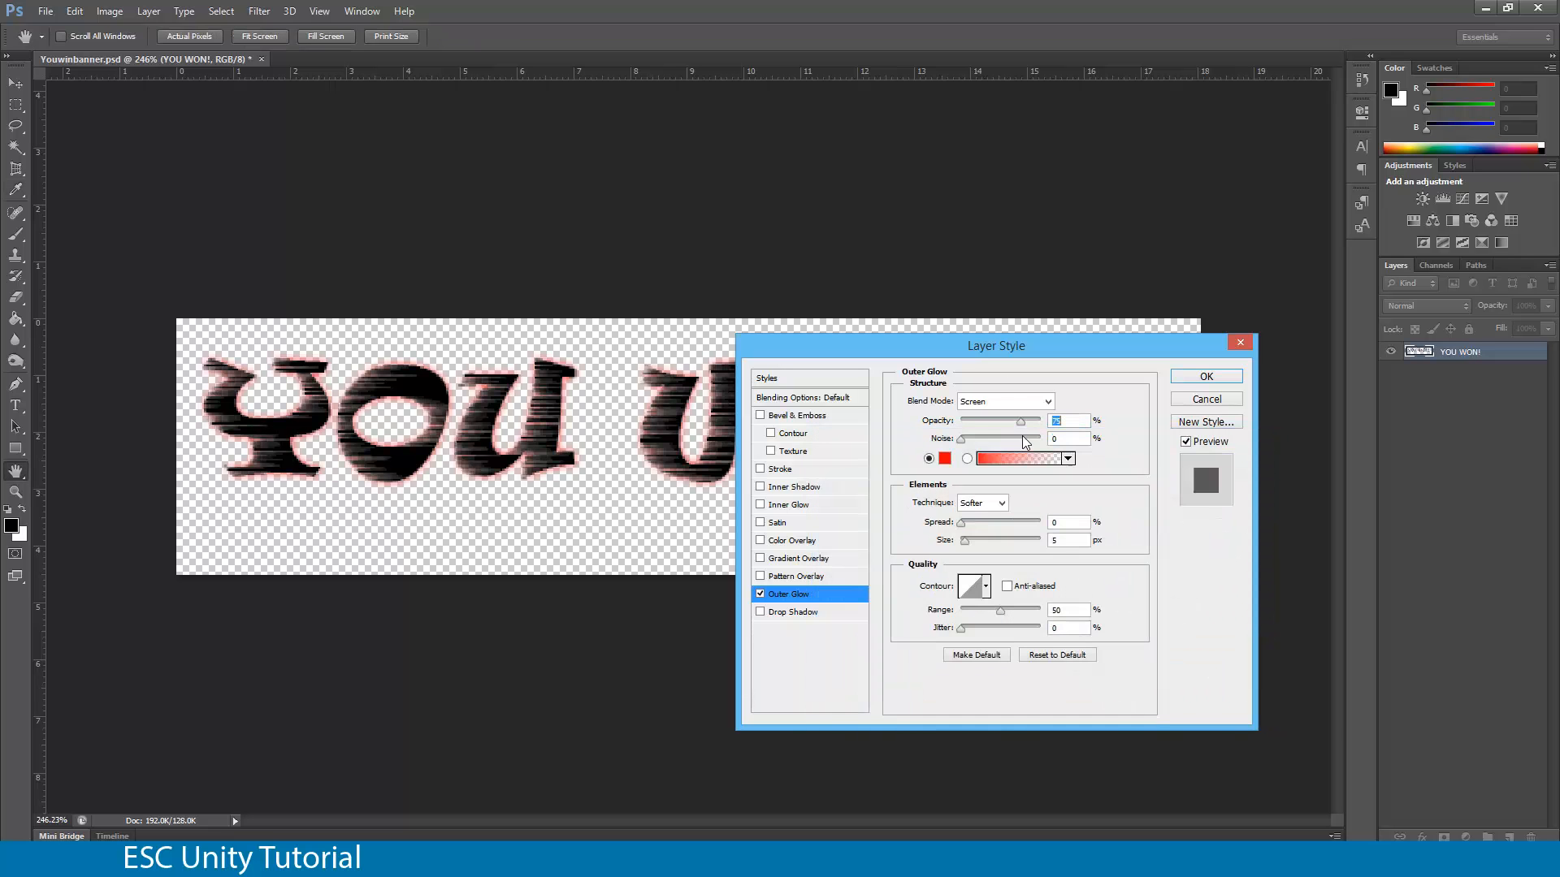
Step: Apply the outer glow with the Precise technique, 79% spread, 1 px size, 94% range and 100% opacity
drag(1040, 346, 978, 523)
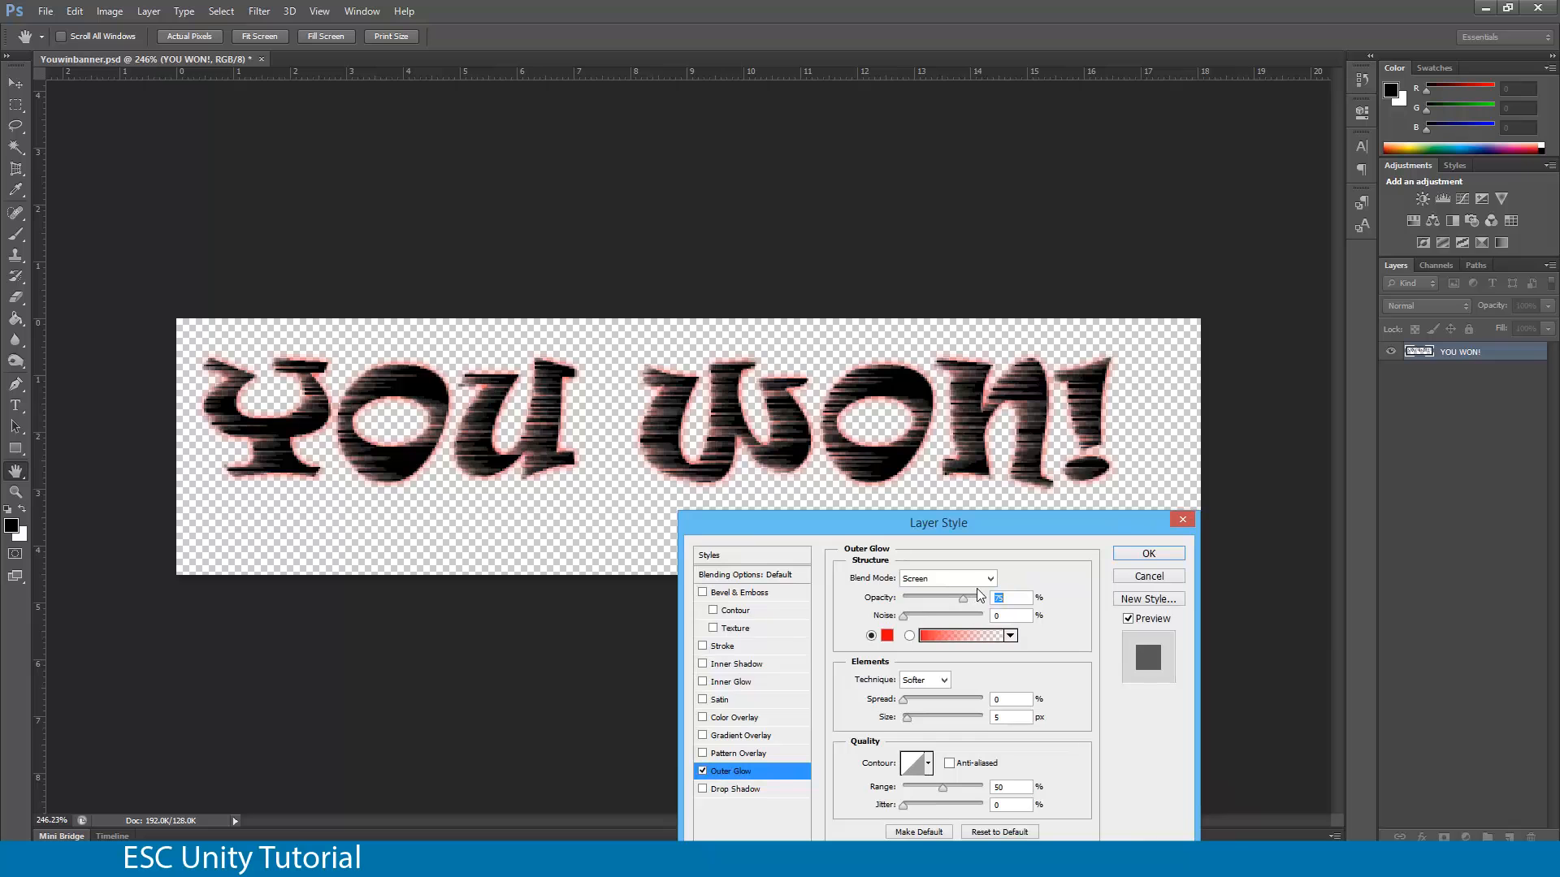
drag(902, 699, 1022, 700)
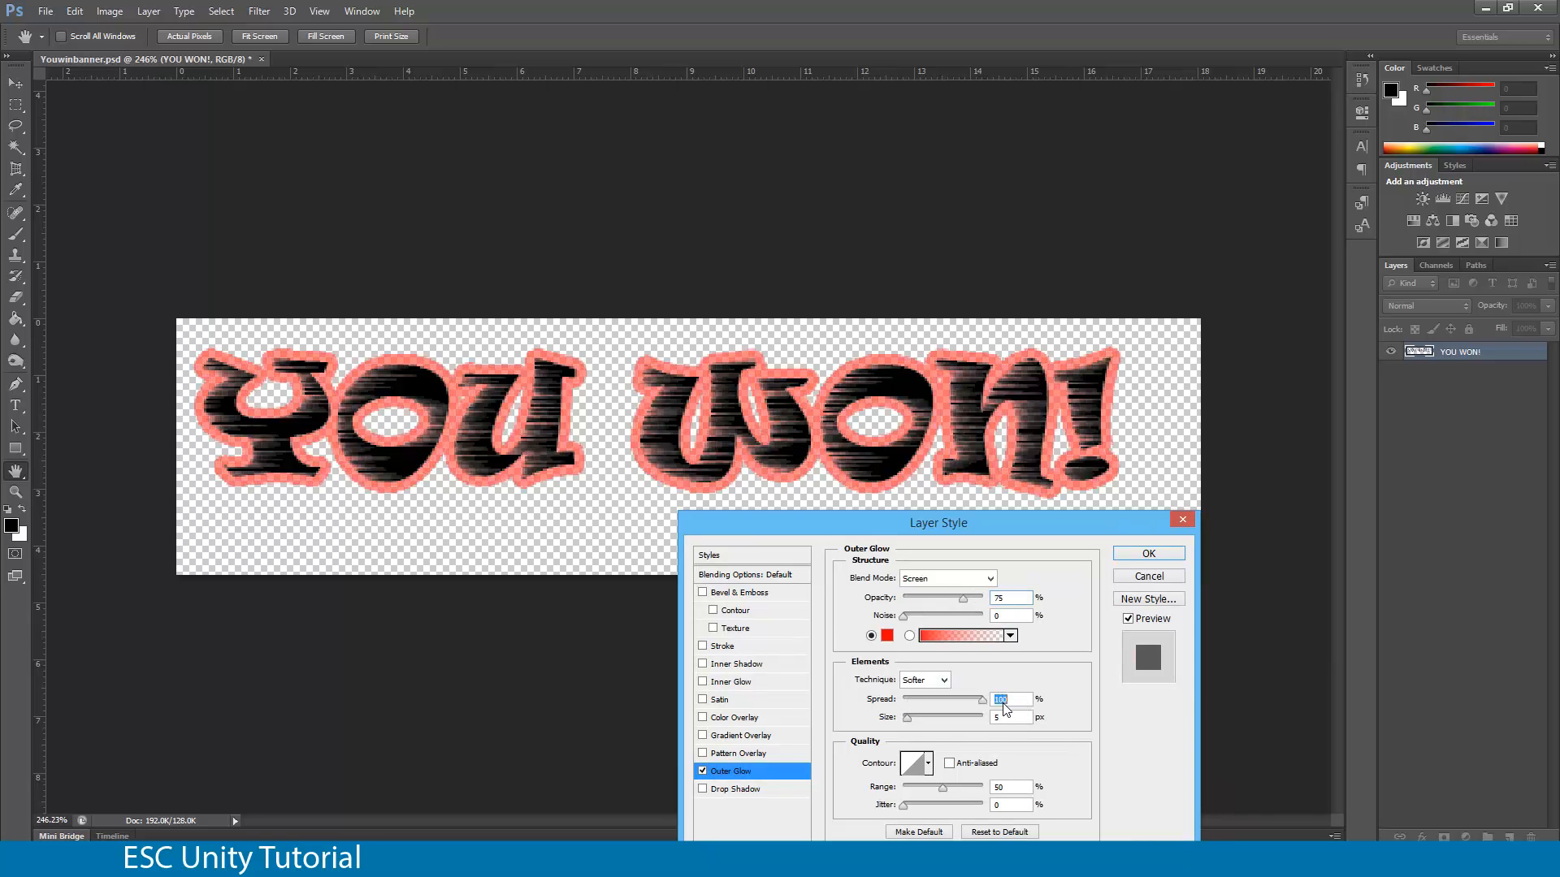
drag(981, 700, 905, 721)
click(942, 683)
click(962, 705)
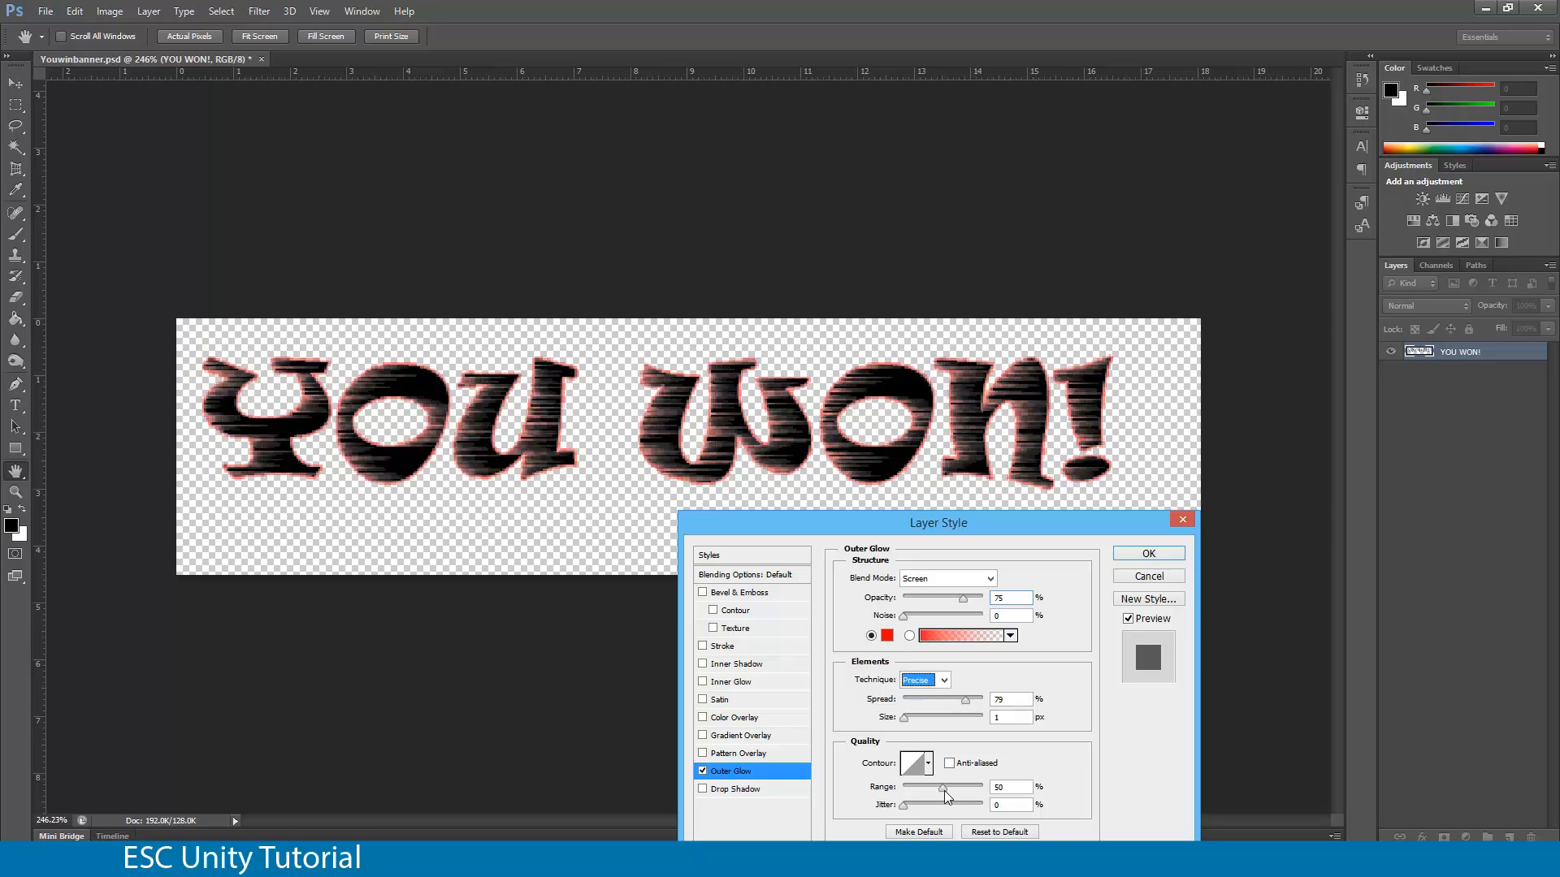
drag(943, 791, 979, 788)
drag(962, 599, 995, 596)
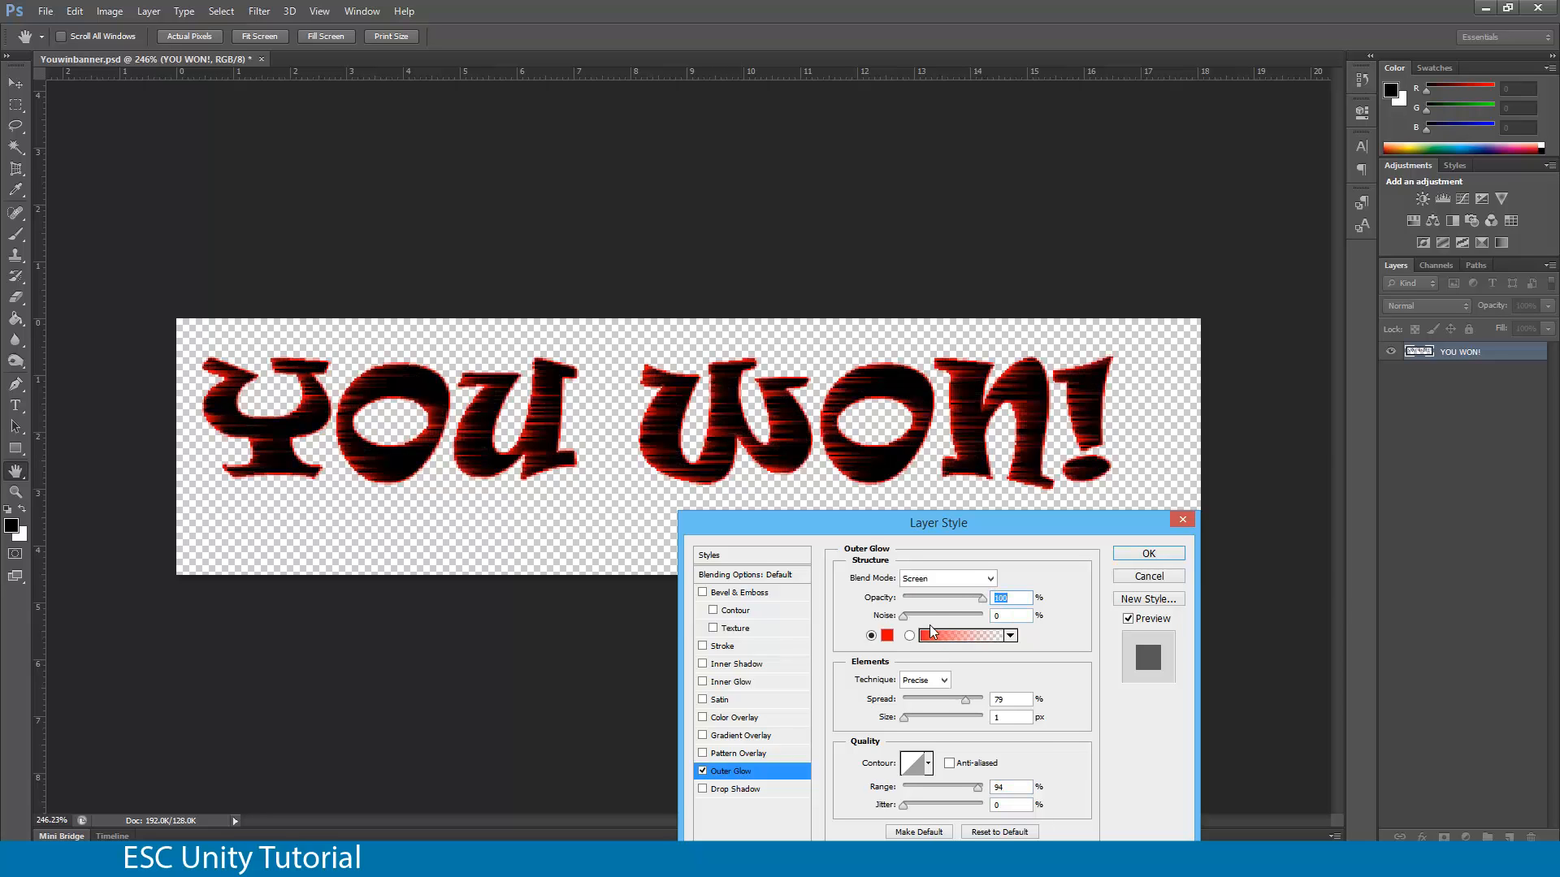
click(1147, 554)
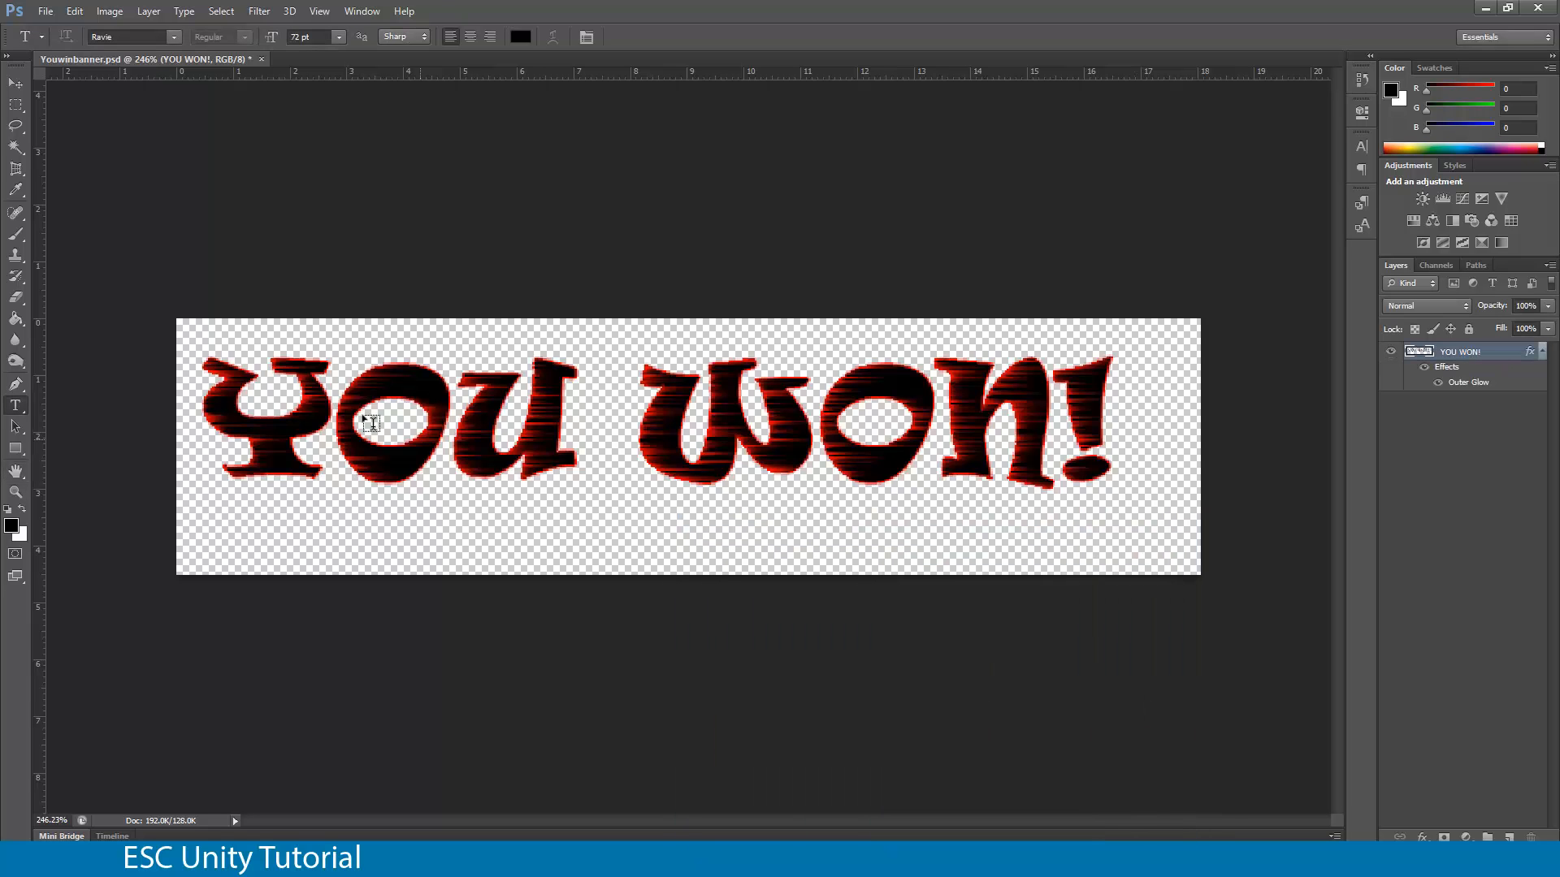
Step: Save the edited banner file and switch to Unity
click(46, 10)
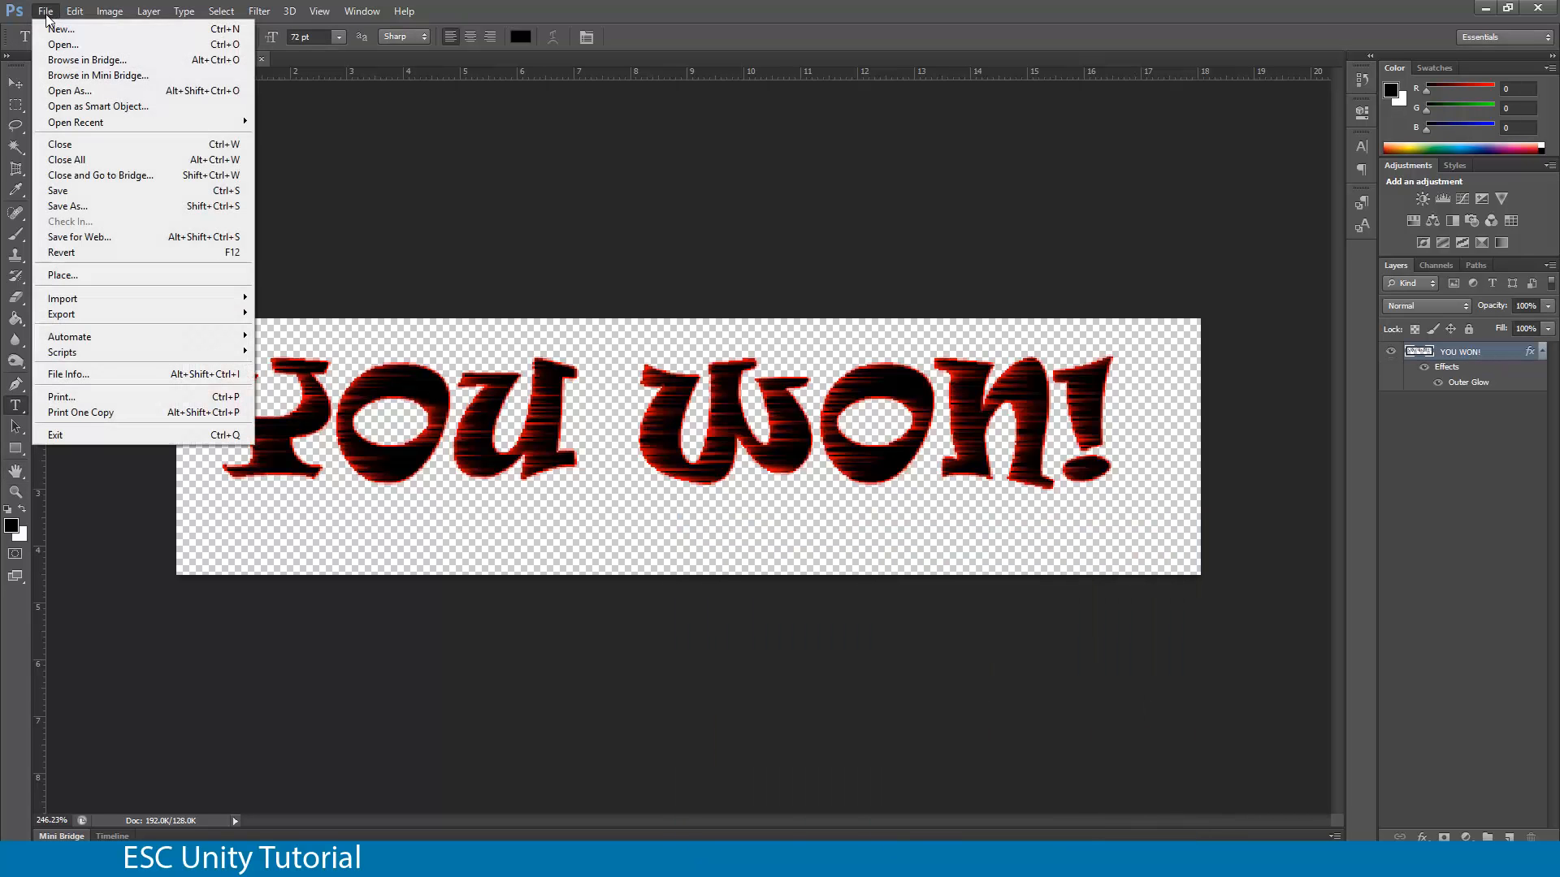
click(106, 190)
click(172, 861)
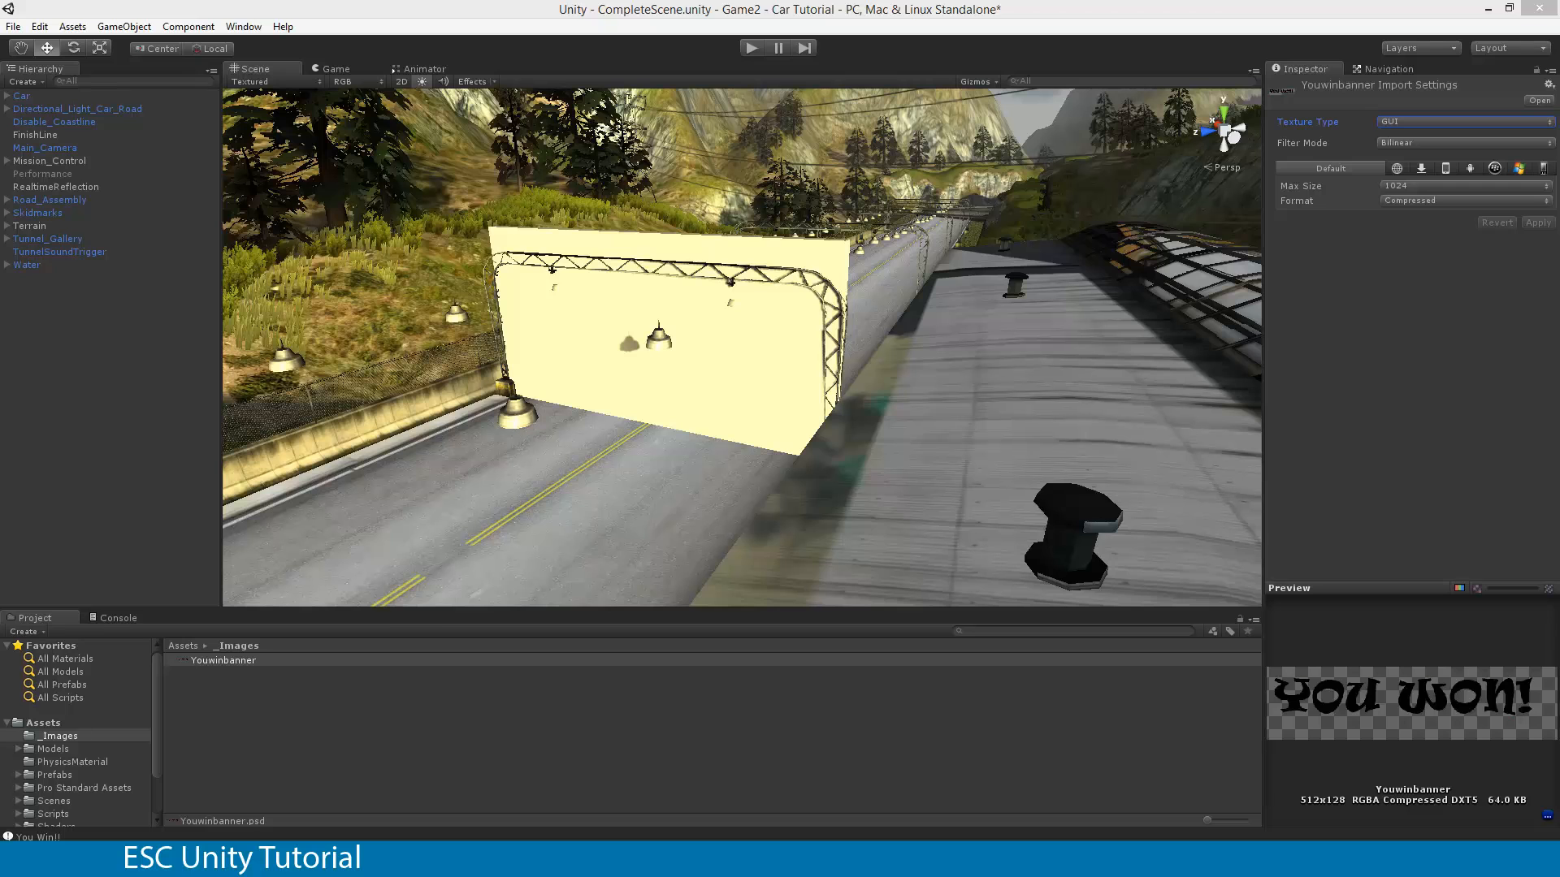